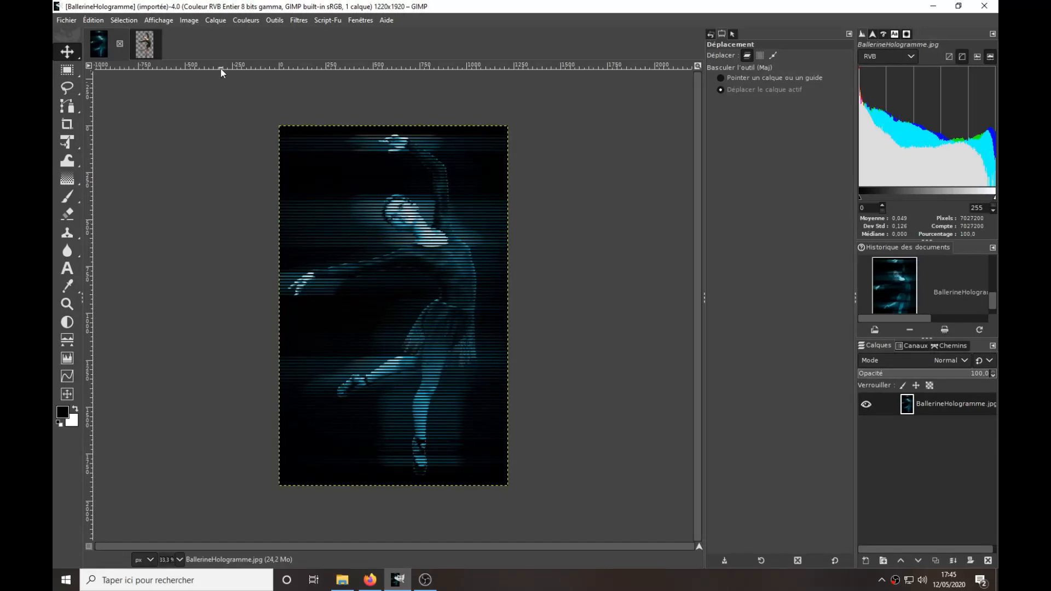
# Compare the finished BallerineHologramme image with the Sportif019 dancer image, ending on Sportif019.
pyautogui.click(144, 47)
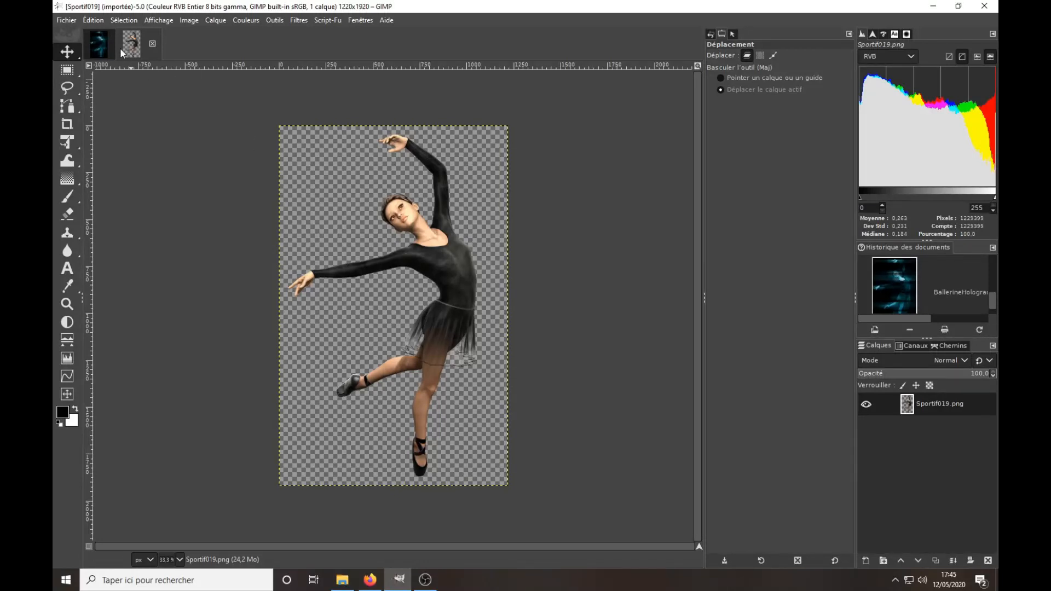
pyautogui.click(100, 51)
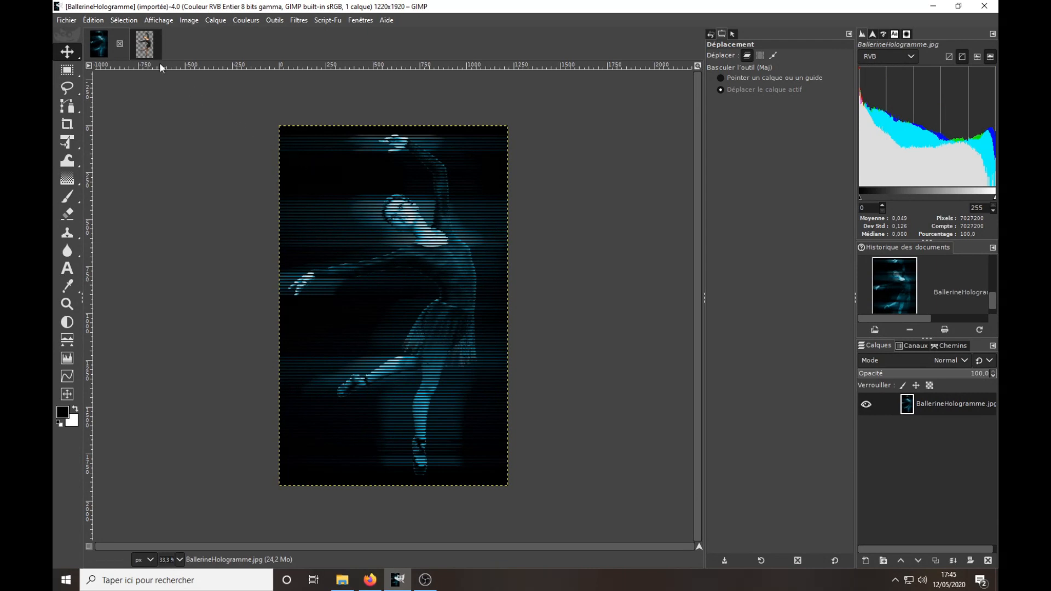
pyautogui.click(144, 46)
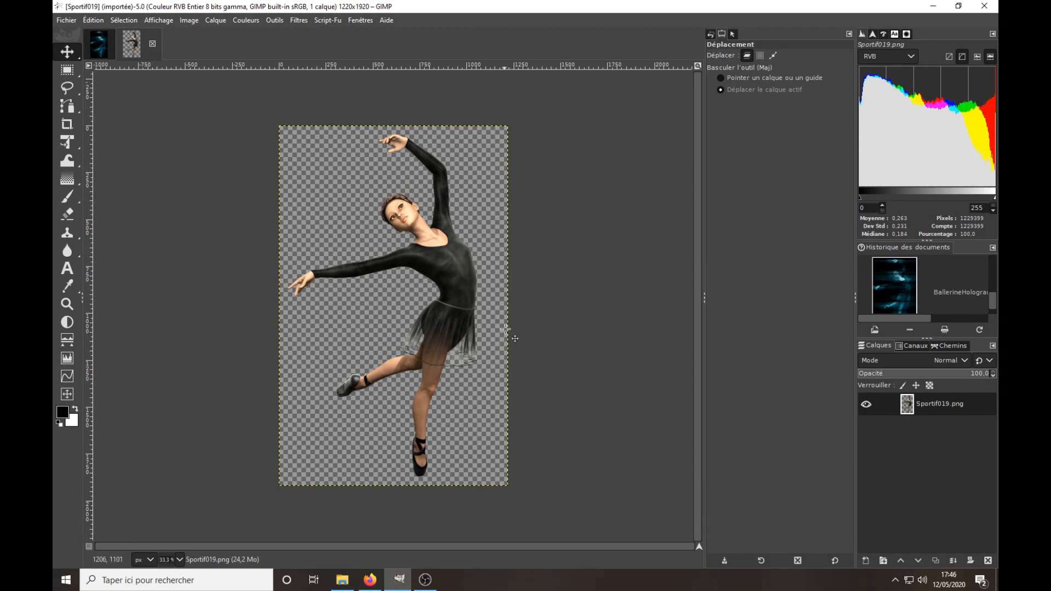
# Rename the Sportif019.png layer as "Model Ori".
pyautogui.doubleClick(942, 404)
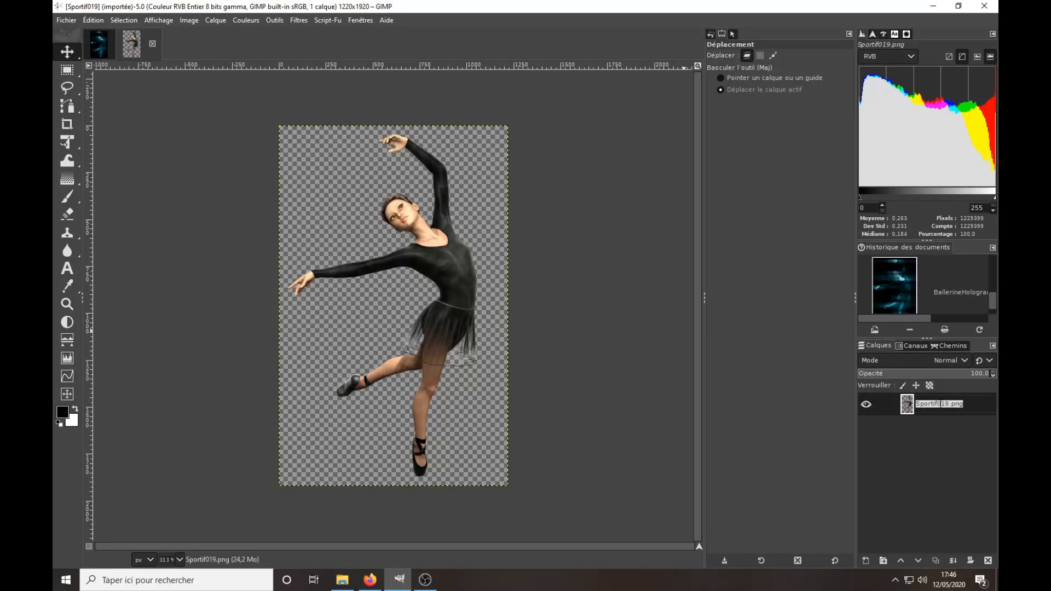
pyautogui.write('Model Ori')
pyautogui.press('Return')
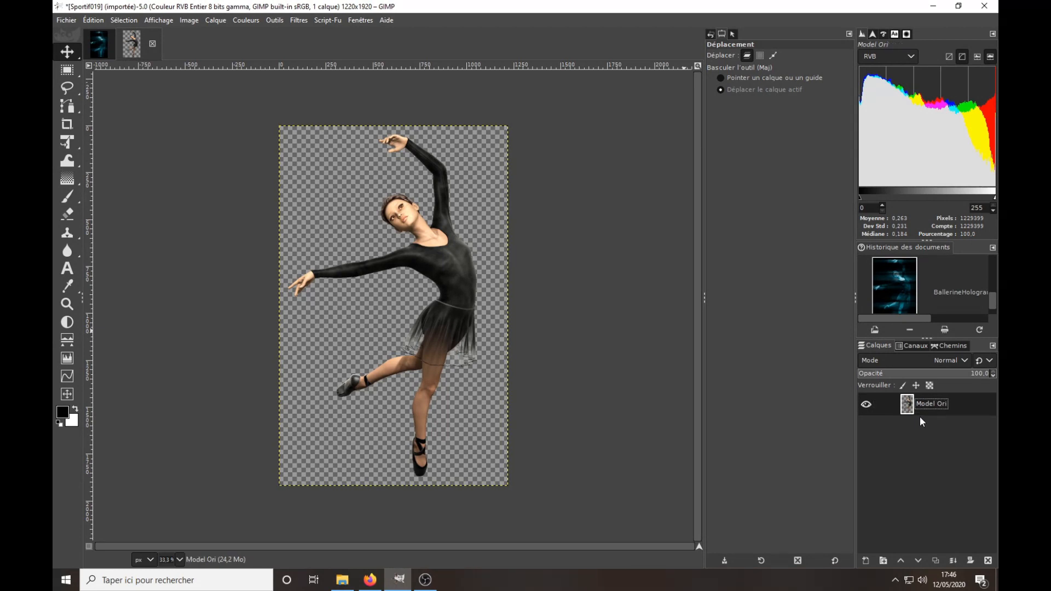
# Duplicate the Model Ori layer, hide the original and rename the duplicate as "Model Copie".
pyautogui.click(936, 561)
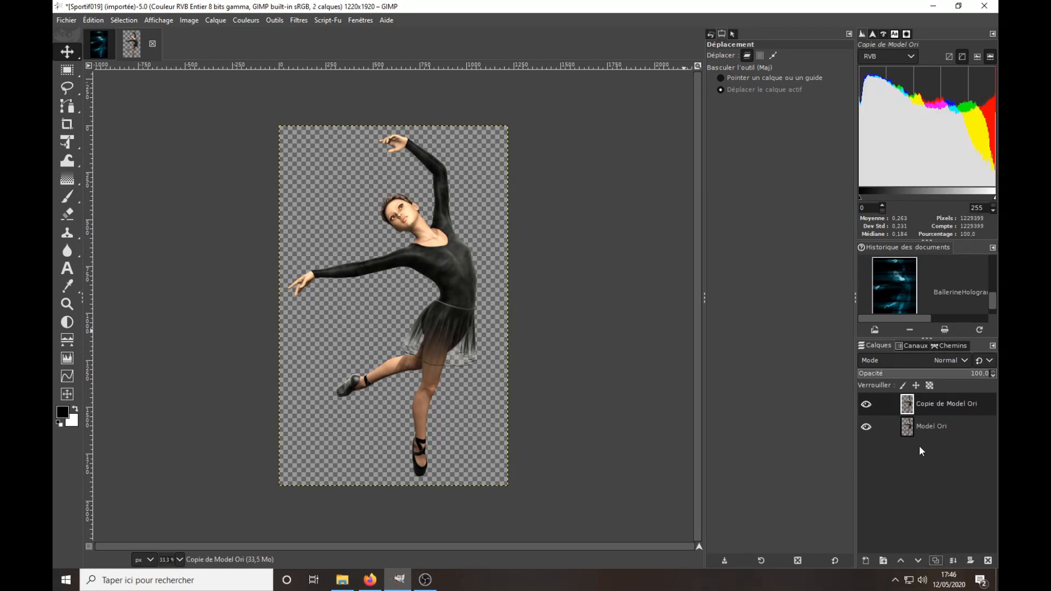
pyautogui.click(866, 428)
pyautogui.doubleClick(937, 404)
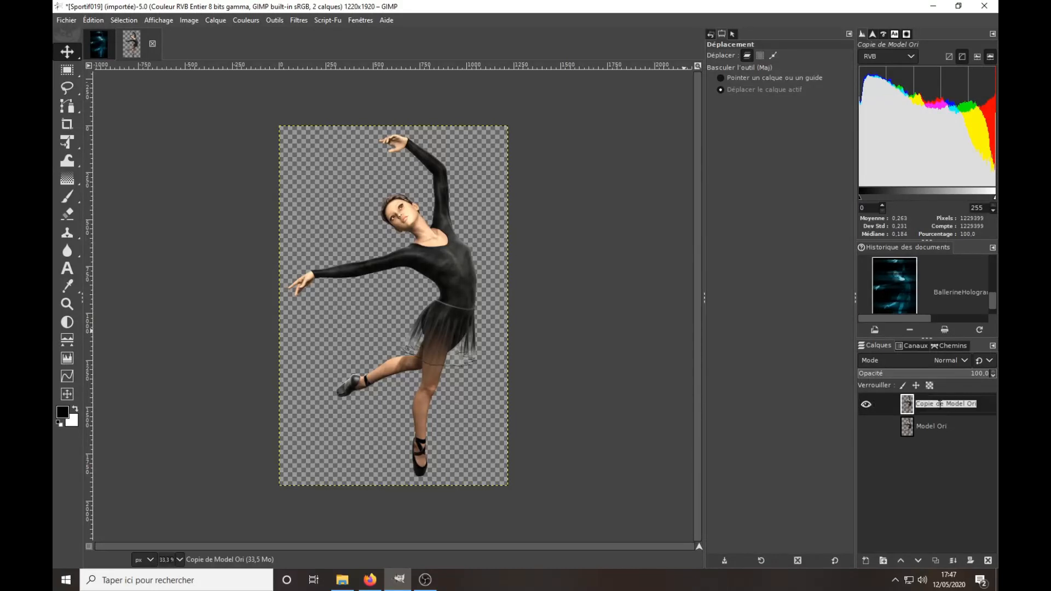
pyautogui.write('Model Copie')
pyautogui.press('Return')
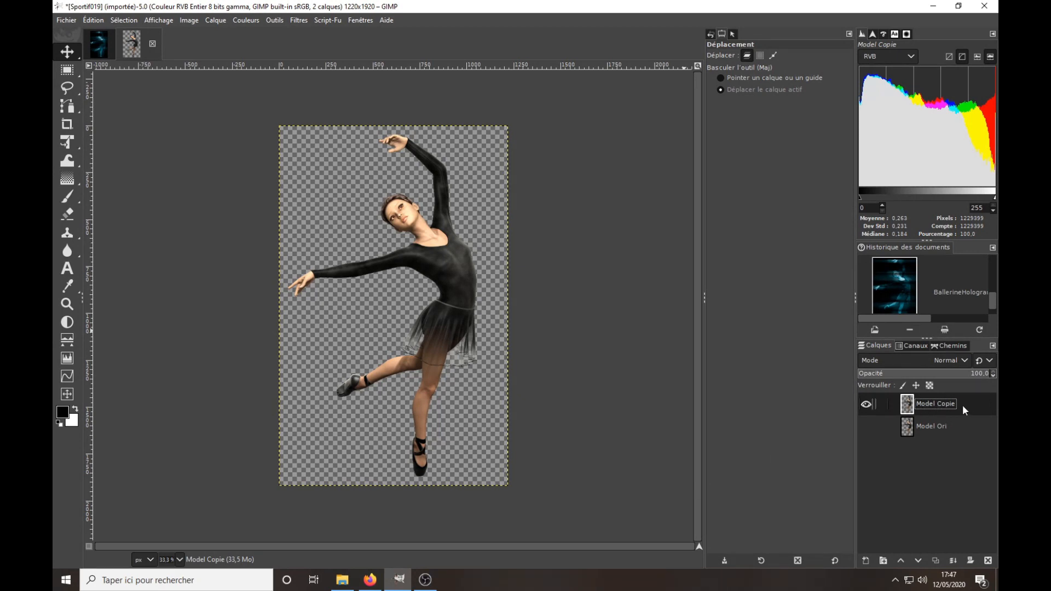
# Make three more duplicates of the dancer, starting from the Model Copie layer.
pyautogui.click(936, 560)
pyautogui.click(936, 561)
pyautogui.click(937, 561)
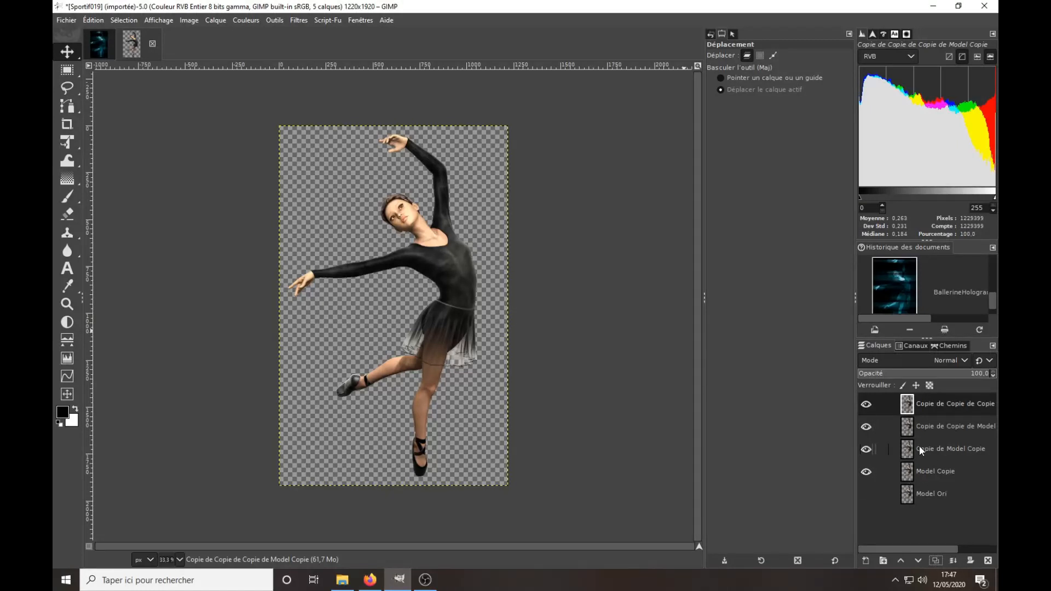
# Create a new 1220 x 1920 px layer directly above Model Ori, filled with the black foreground colour.
pyautogui.click(934, 491)
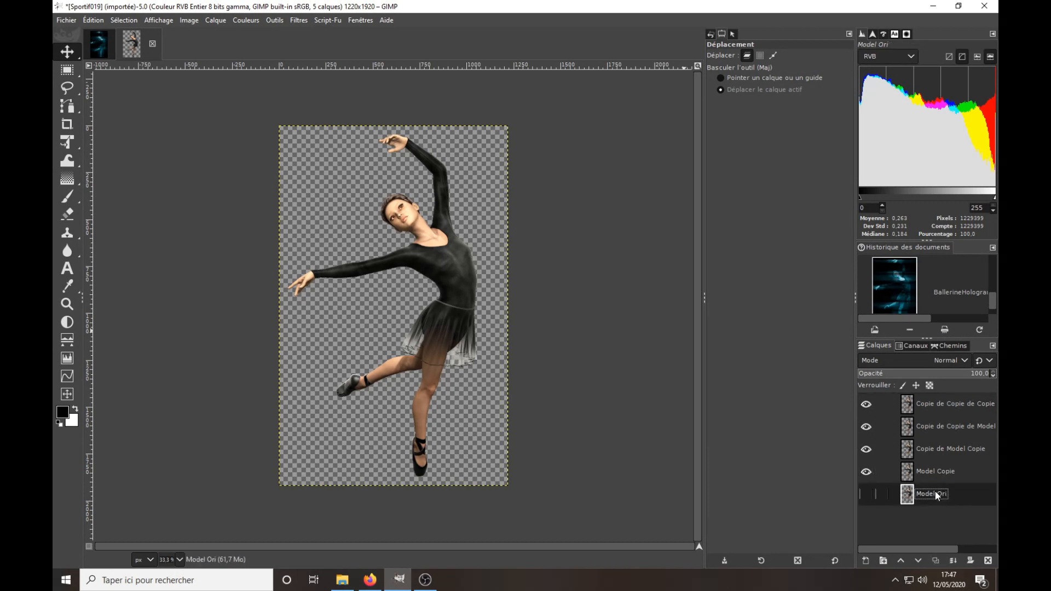
pyautogui.click(864, 559)
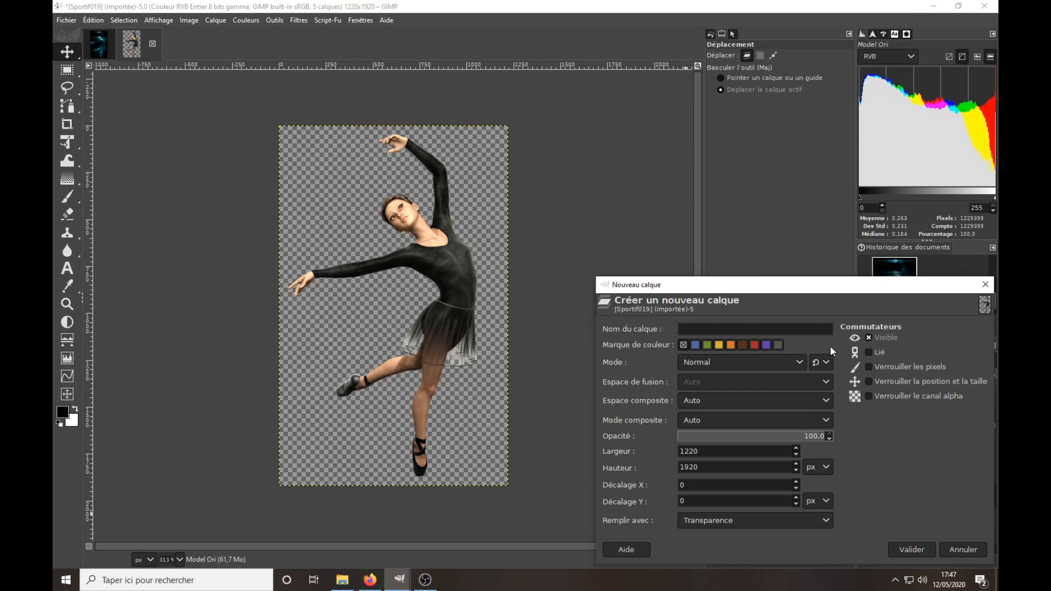
pyautogui.click(705, 519)
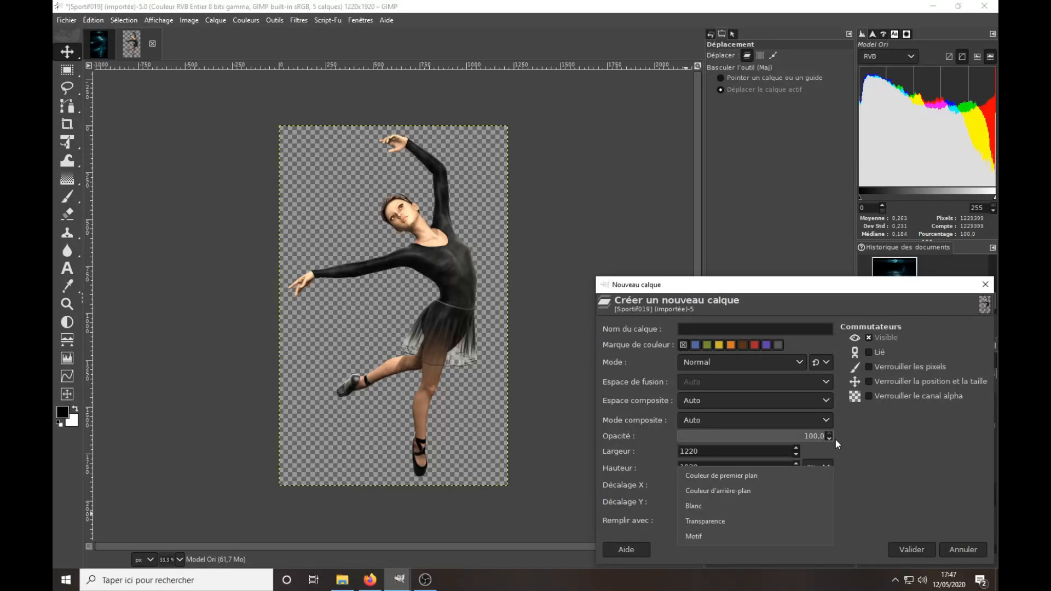
pyautogui.click(735, 478)
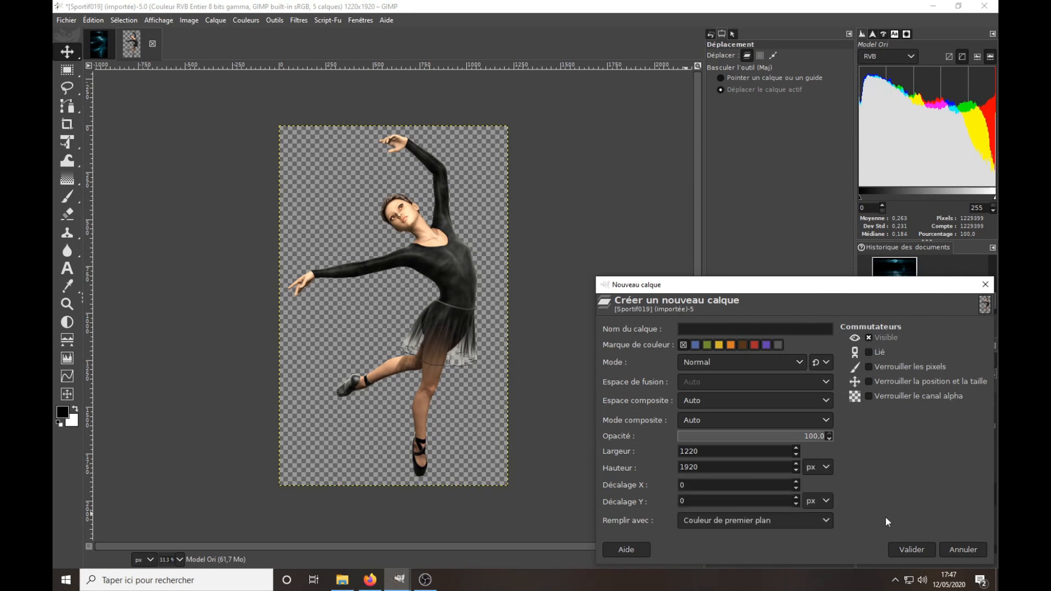
pyautogui.click(911, 549)
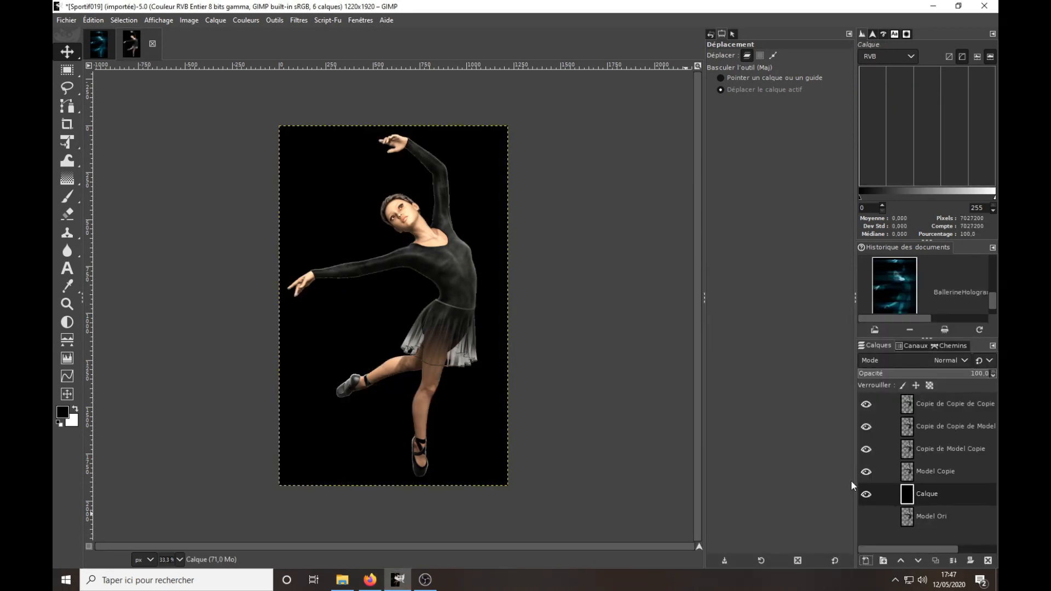
# Rename the new black layer as "Background Noir".
pyautogui.doubleClick(934, 494)
pyautogui.write('Back')
pyautogui.write('round')
pyautogui.press('BackSpace')
pyautogui.press('BackSpace')
pyautogui.press('BackSpace')
pyautogui.press('BackSpace')
pyautogui.press('BackSpace')
pyautogui.write('ground Noir4')
pyautogui.press('BackSpace')
pyautogui.press('Return')
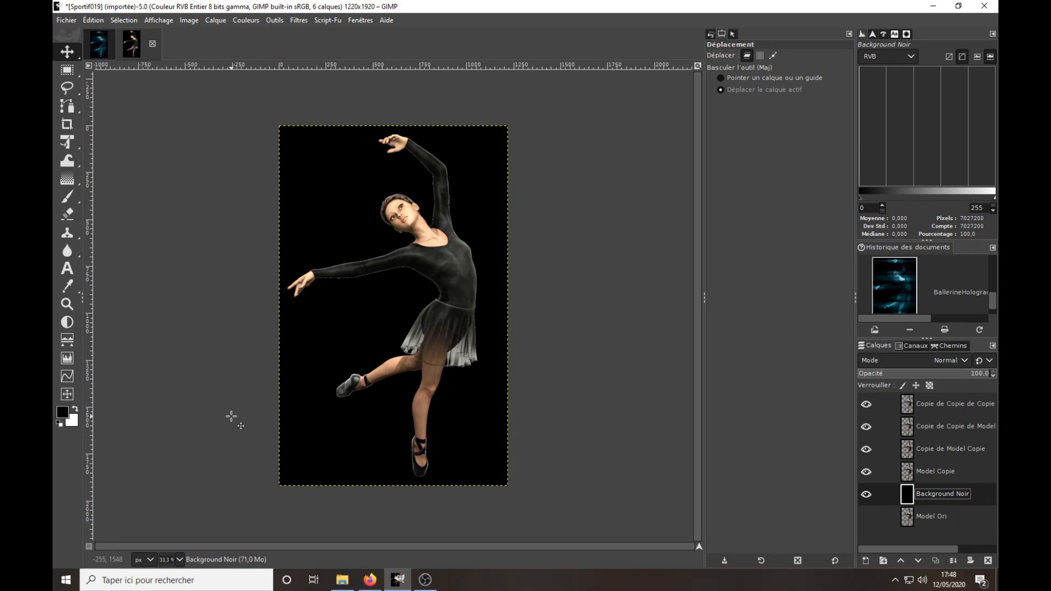
# Create a new layer filled with transparency (Transparence) above the topmost dancer copy.
pyautogui.click(909, 409)
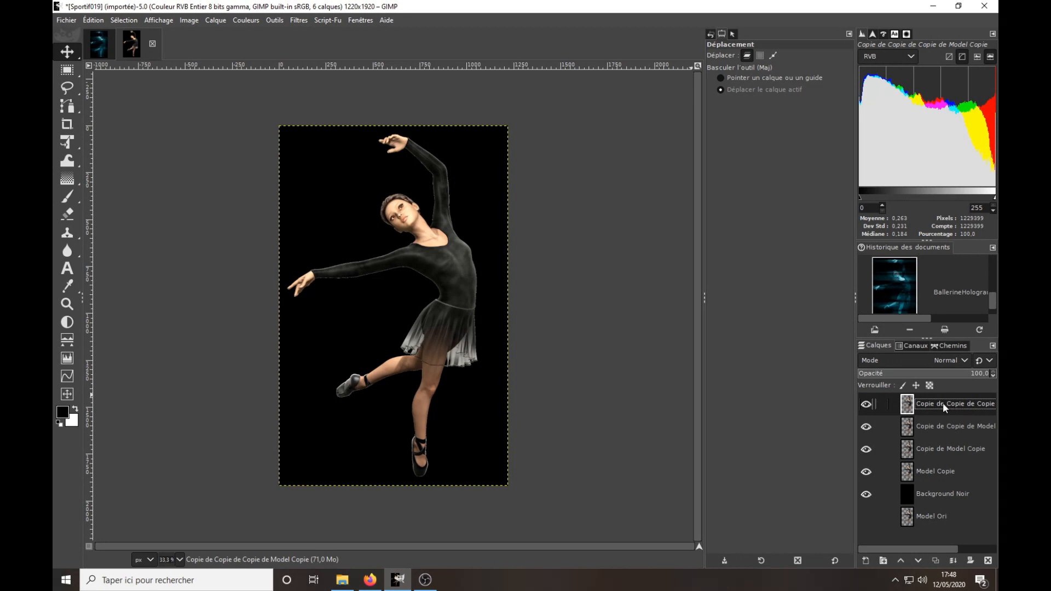
pyautogui.click(865, 561)
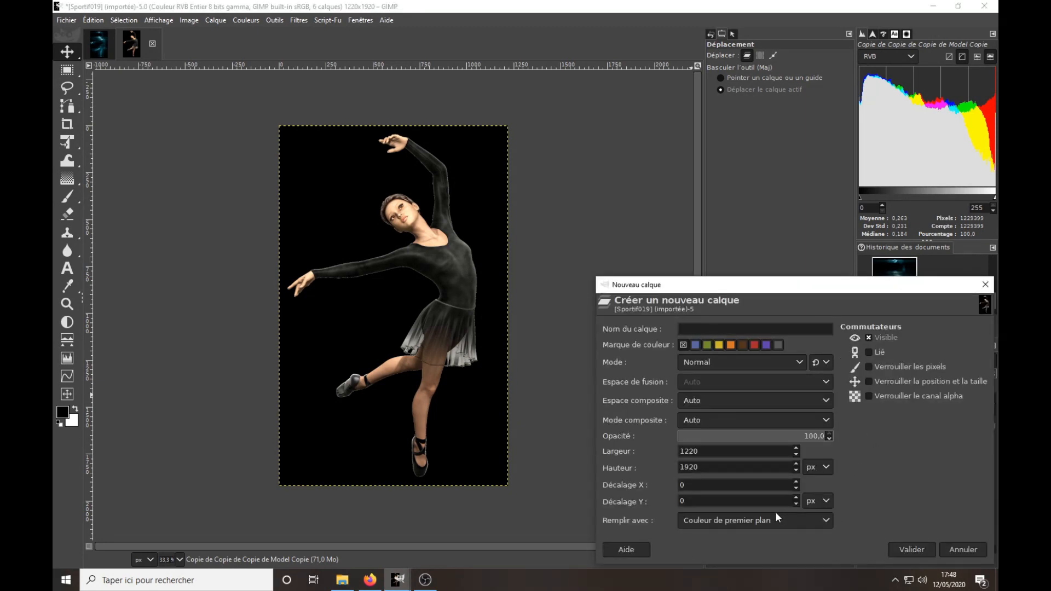
pyautogui.click(813, 519)
pyautogui.click(736, 518)
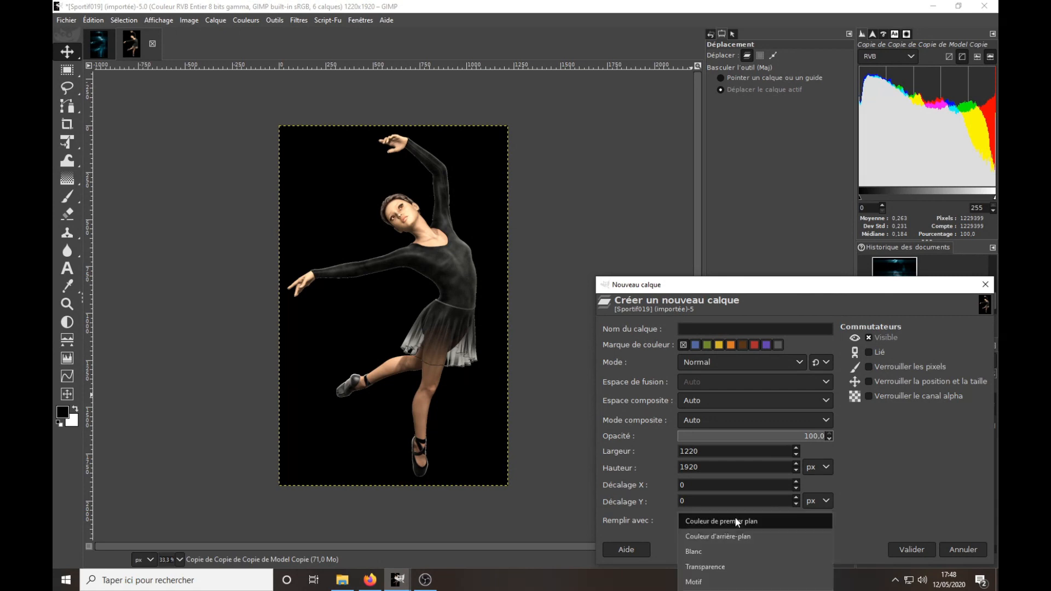
pyautogui.click(708, 567)
pyautogui.click(911, 548)
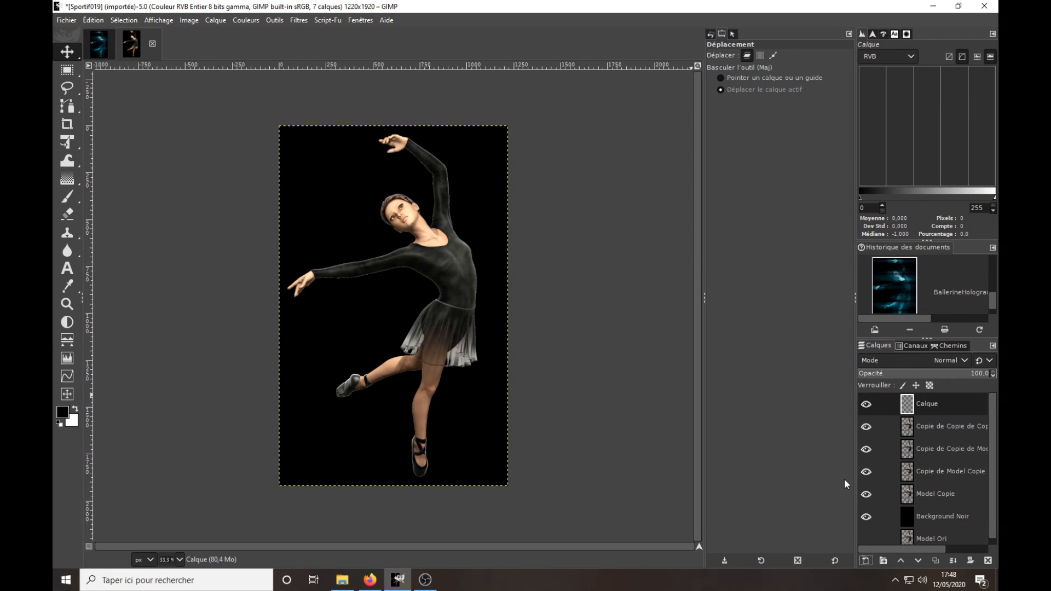
# Rename the new transparent layer as "Gris 50%".
pyautogui.click(928, 405)
pyautogui.doubleClick(928, 405)
pyautogui.write('Gris 50%')
pyautogui.press('Return')
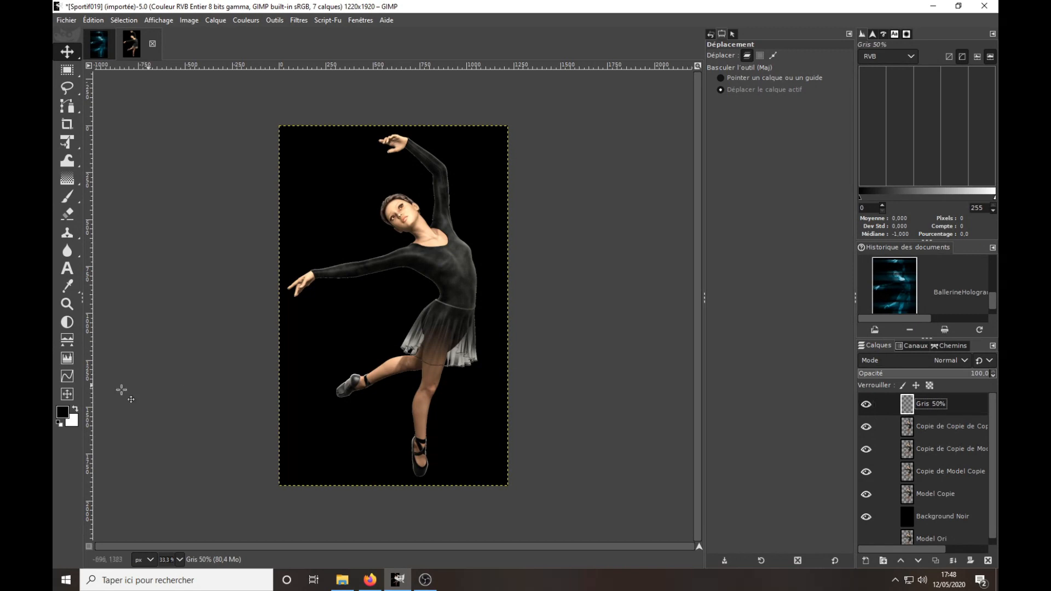
# Fill the Gris 50% layer with a grey of LCh lightness 50 and restore the default black and white colours.
pyautogui.click(62, 415)
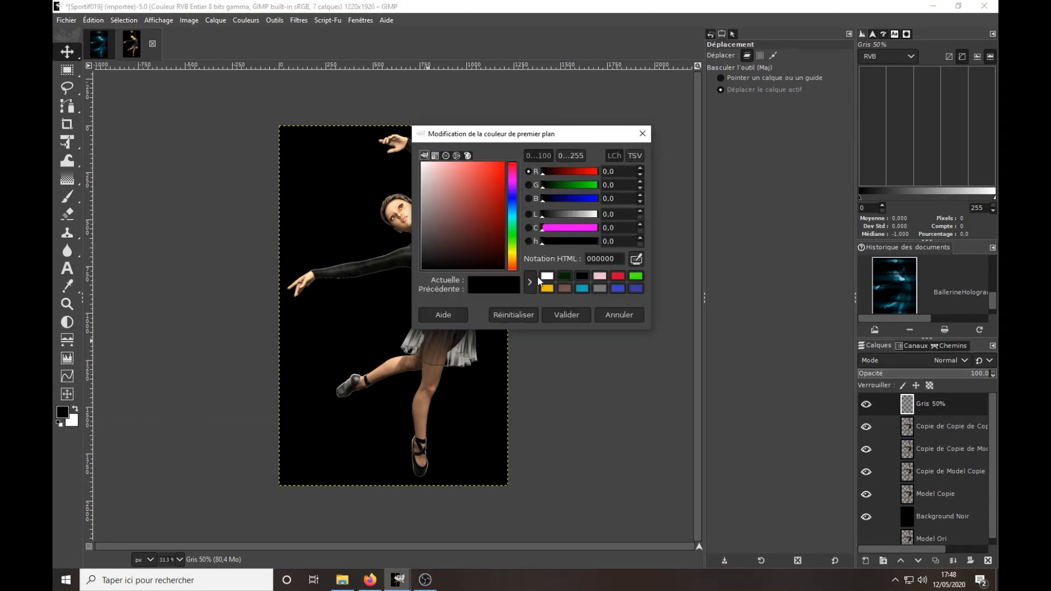
pyautogui.click(620, 219)
pyautogui.write('50')
pyautogui.press('capslock')
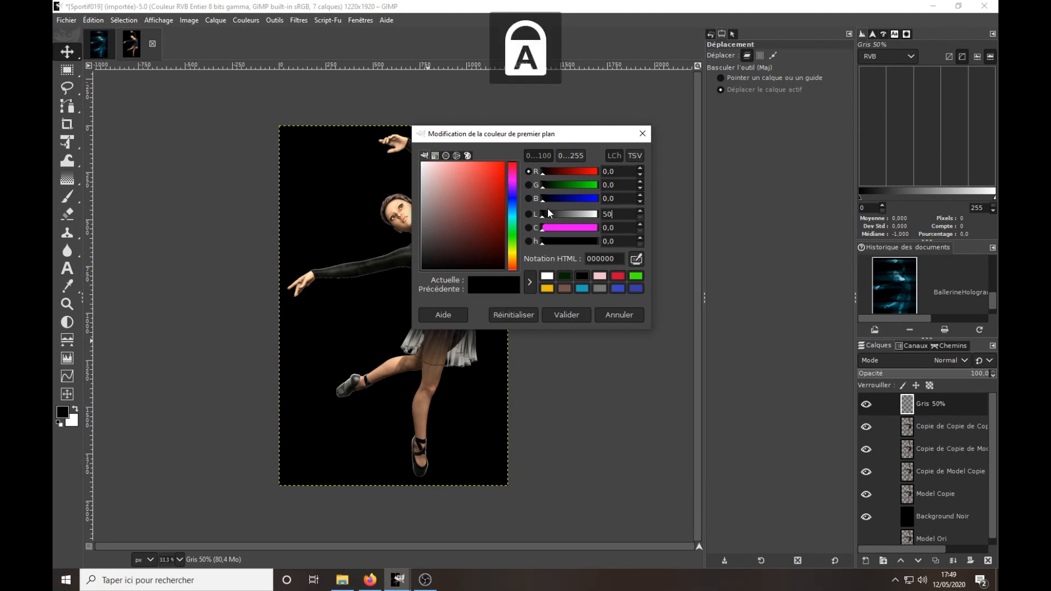
pyautogui.press('capslock')
pyautogui.press('Return')
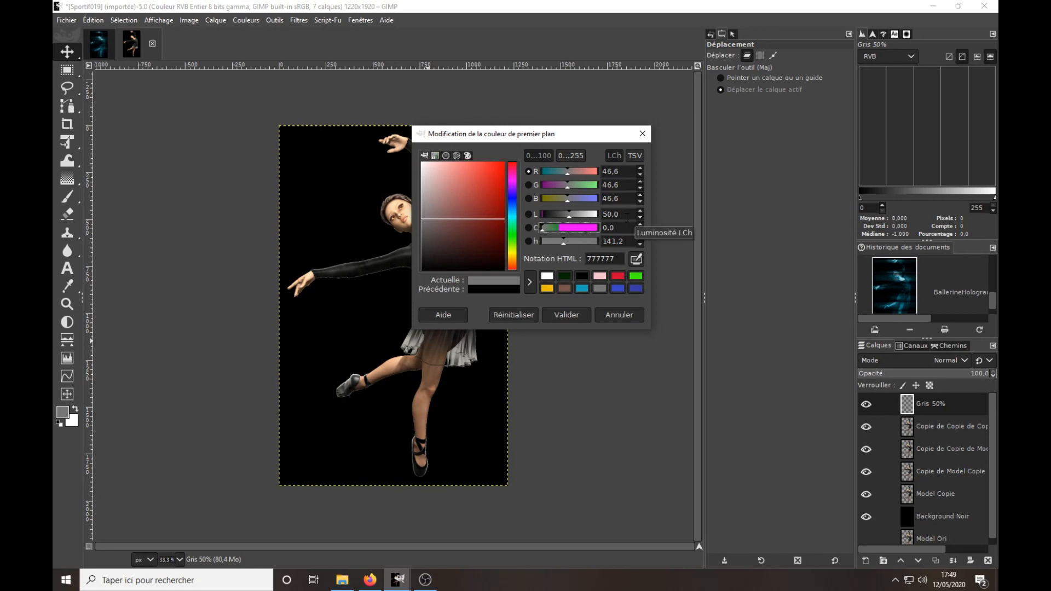
pyautogui.click(608, 260)
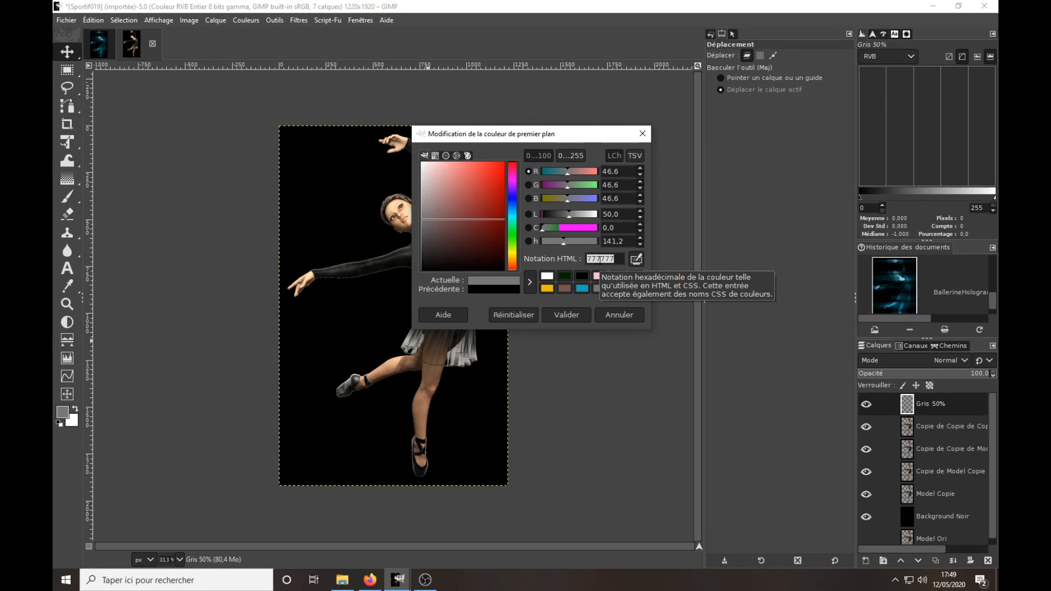
pyautogui.click(578, 314)
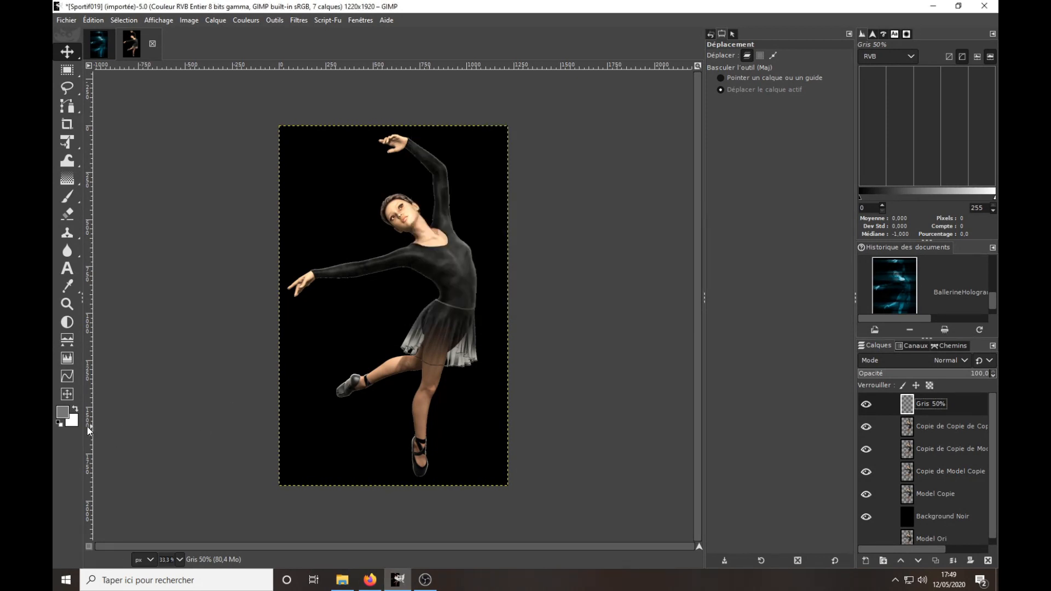
pyautogui.moveTo(62, 411); pyautogui.dragTo(361, 470)
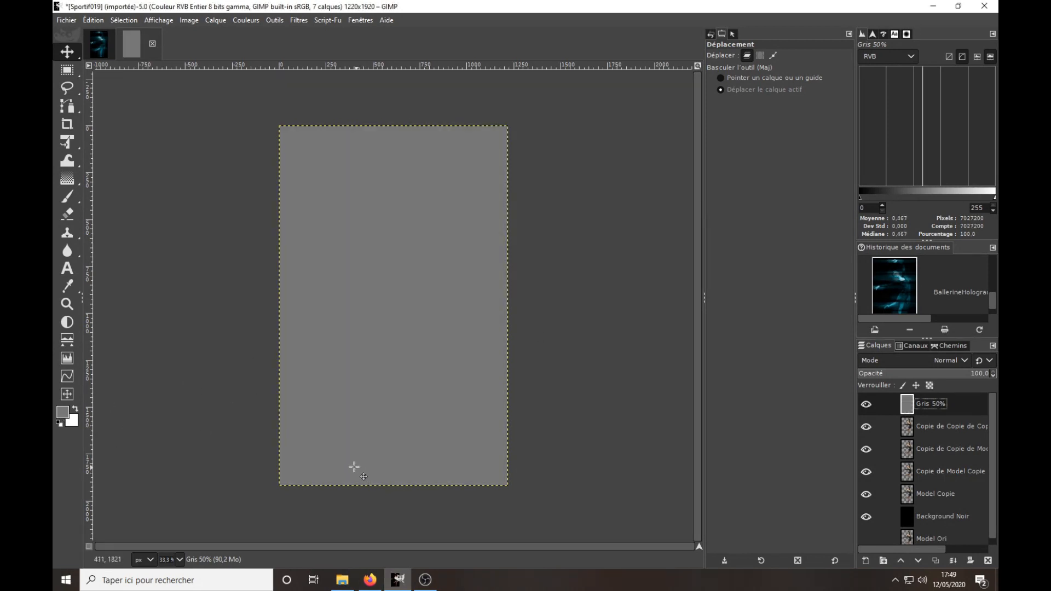
pyautogui.click(59, 424)
pyautogui.click(299, 20)
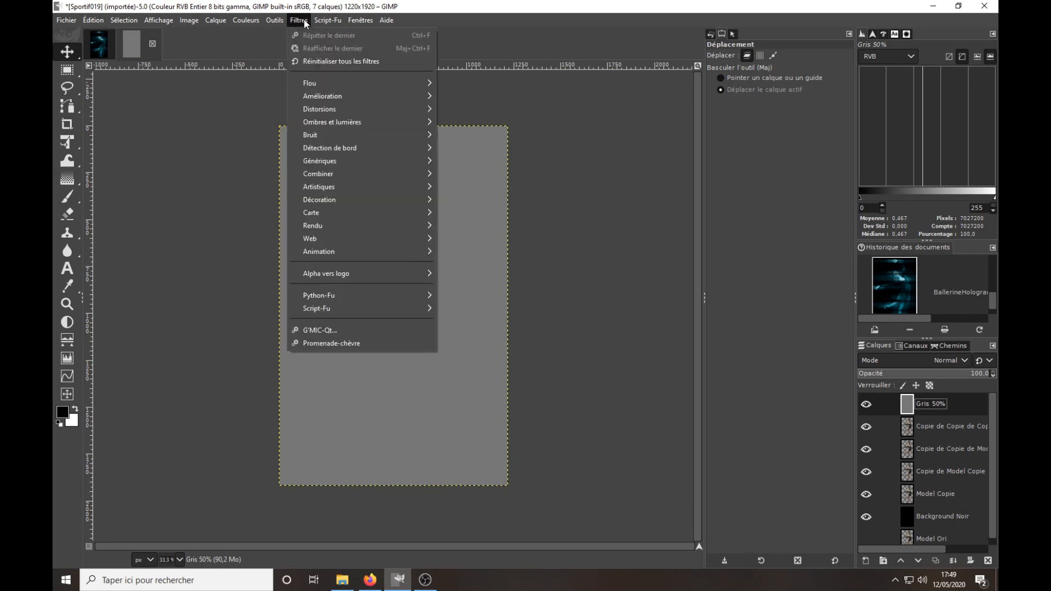
pyautogui.moveTo(317, 121)
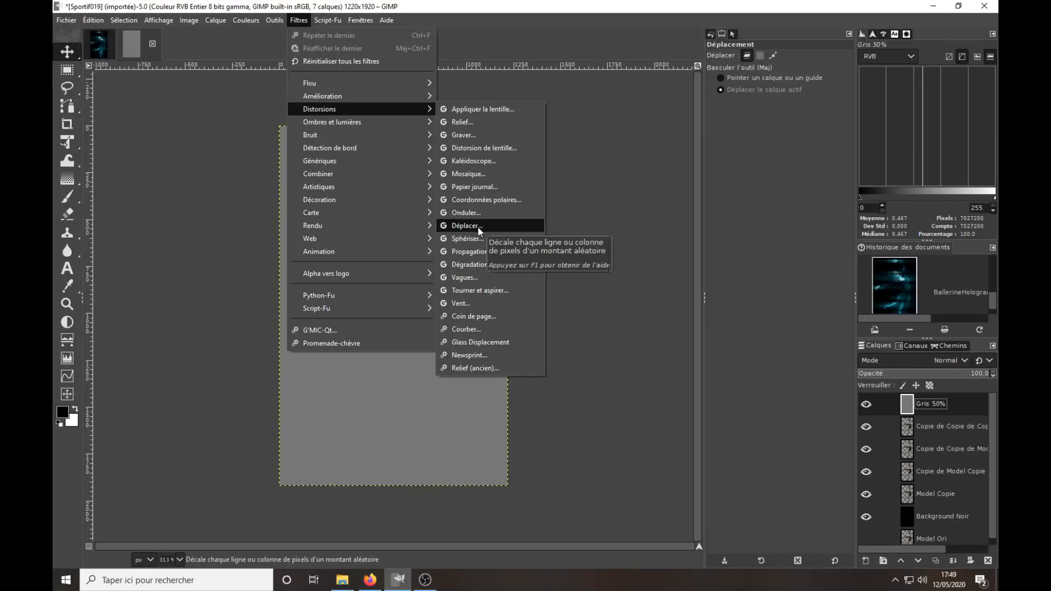
pyautogui.click(471, 132)
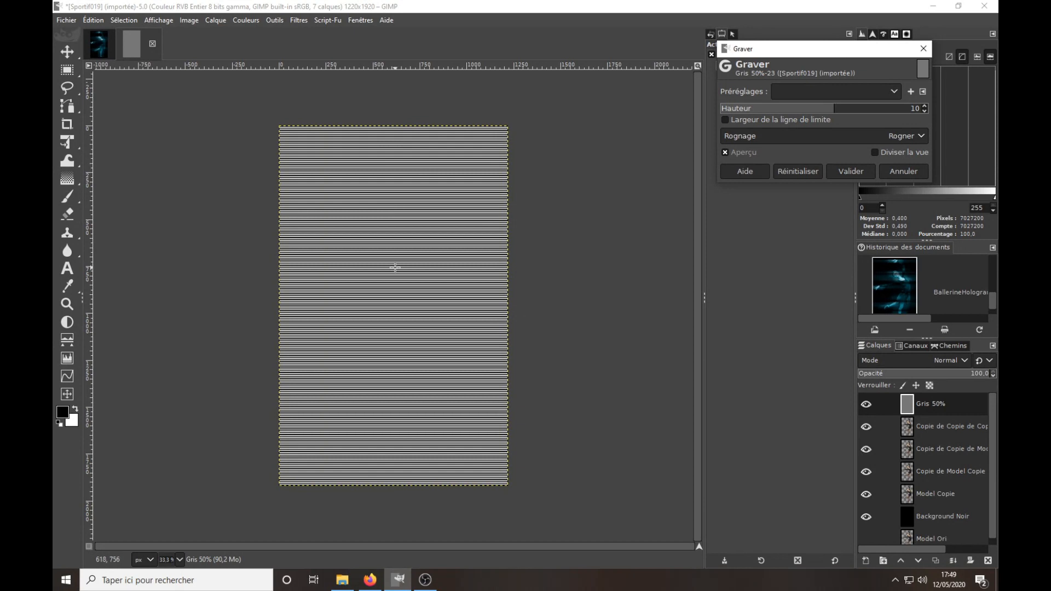
pyautogui.click(846, 109)
pyautogui.moveTo(846, 108); pyautogui.dragTo(941, 110)
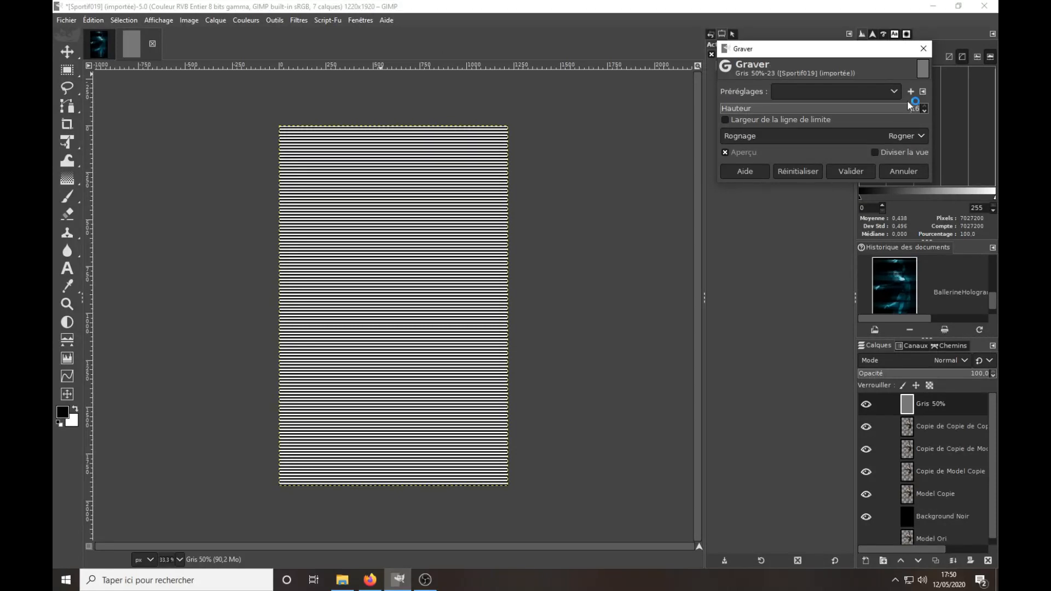
pyautogui.scroll(-3, 908, 109)
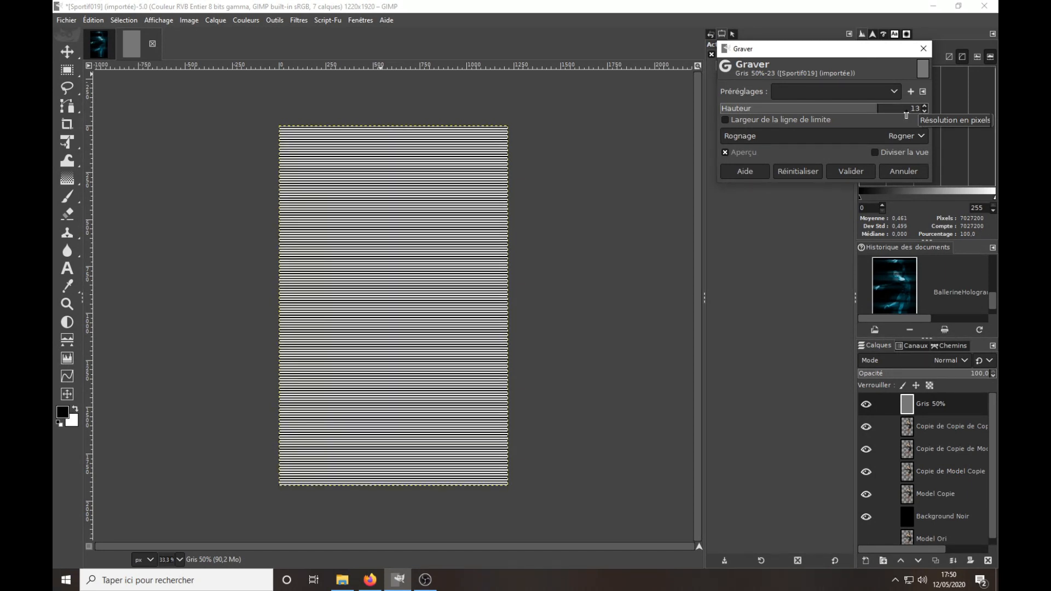
pyautogui.scroll(-2, 905, 112)
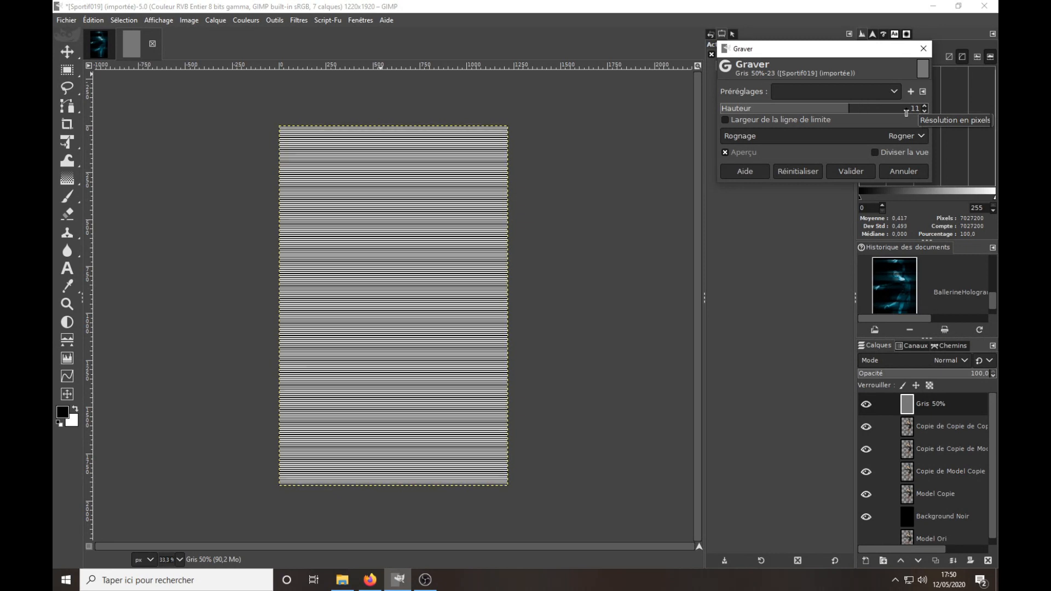
pyautogui.scroll(-1, 905, 113)
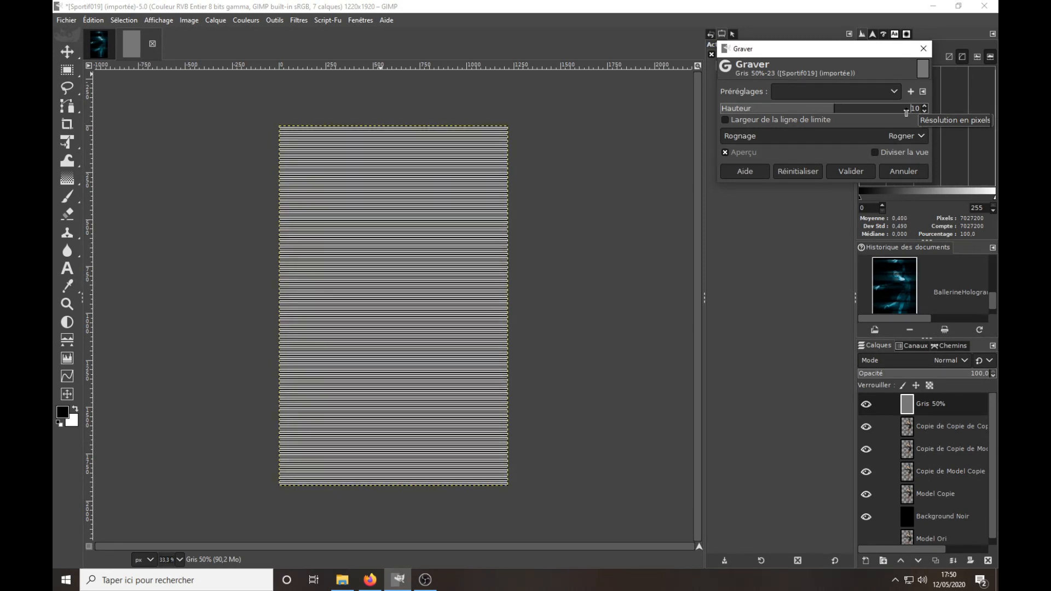
pyautogui.scroll(6, 904, 110)
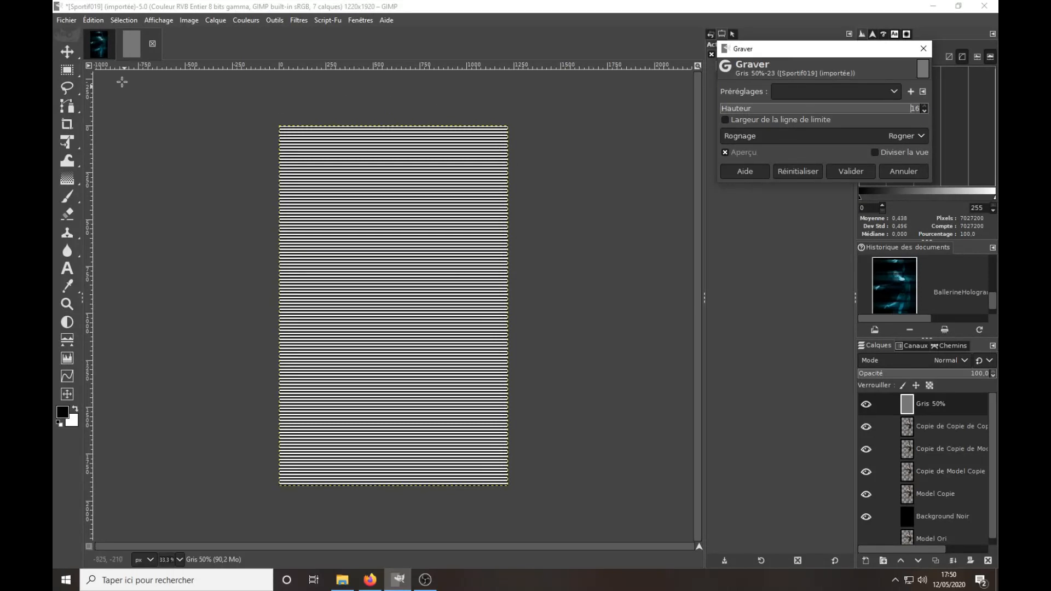
pyautogui.click(99, 44)
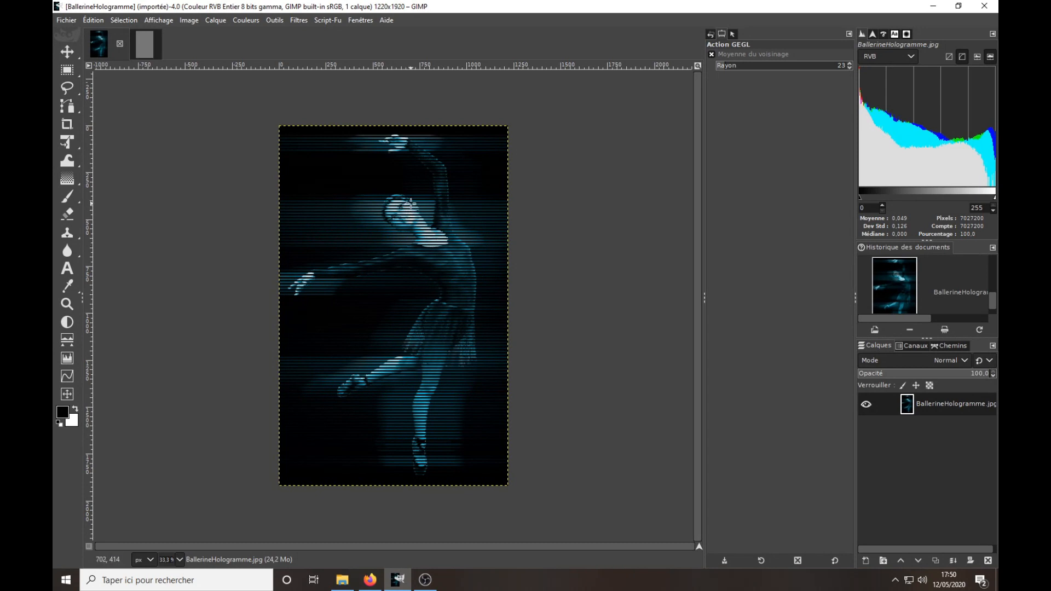
pyautogui.click(144, 44)
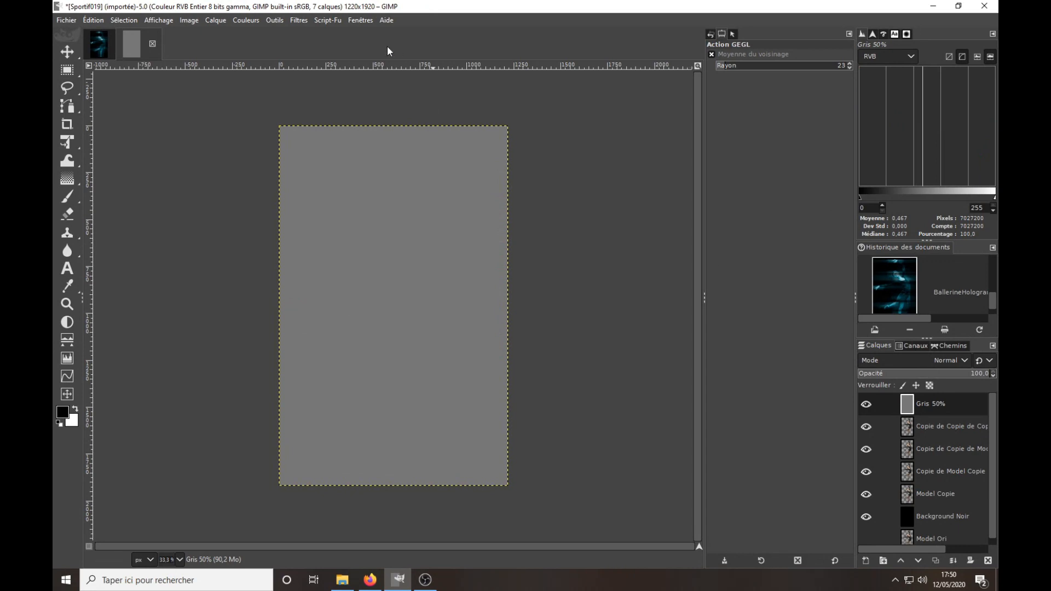
pyautogui.click(426, 579)
pyautogui.click(399, 580)
# Apply the Graver distortion filter to the Gris 50% layer with a height (Hauteur) of 16.
pyautogui.click(303, 19)
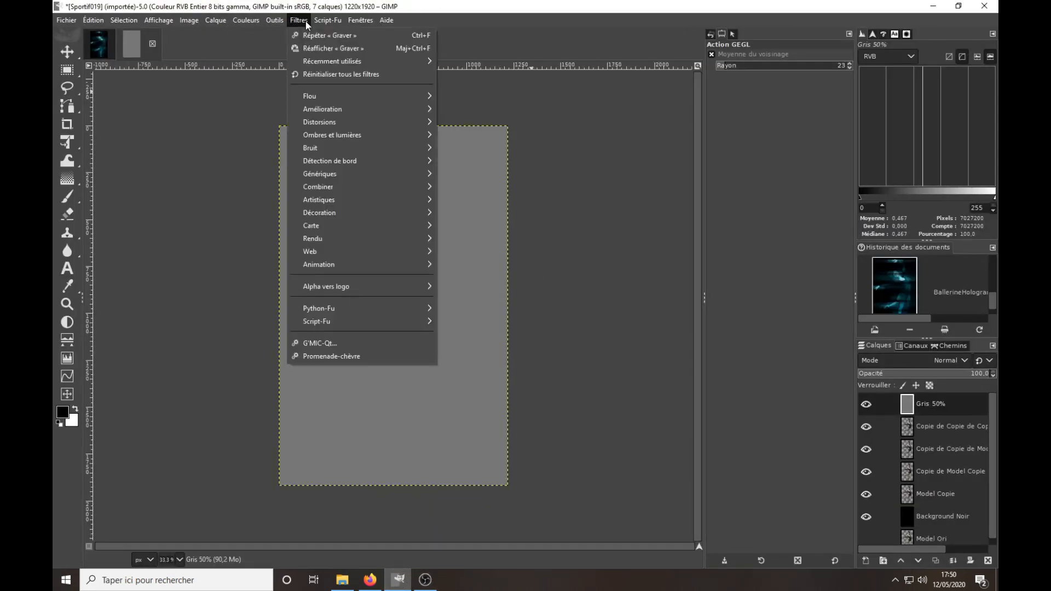
pyautogui.moveTo(327, 123)
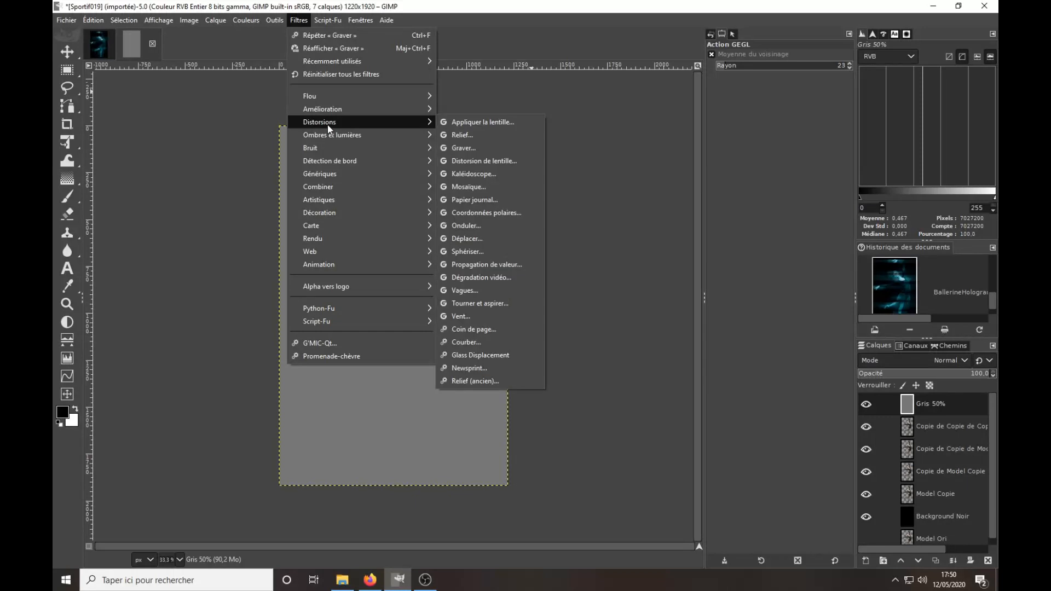
pyautogui.click(475, 146)
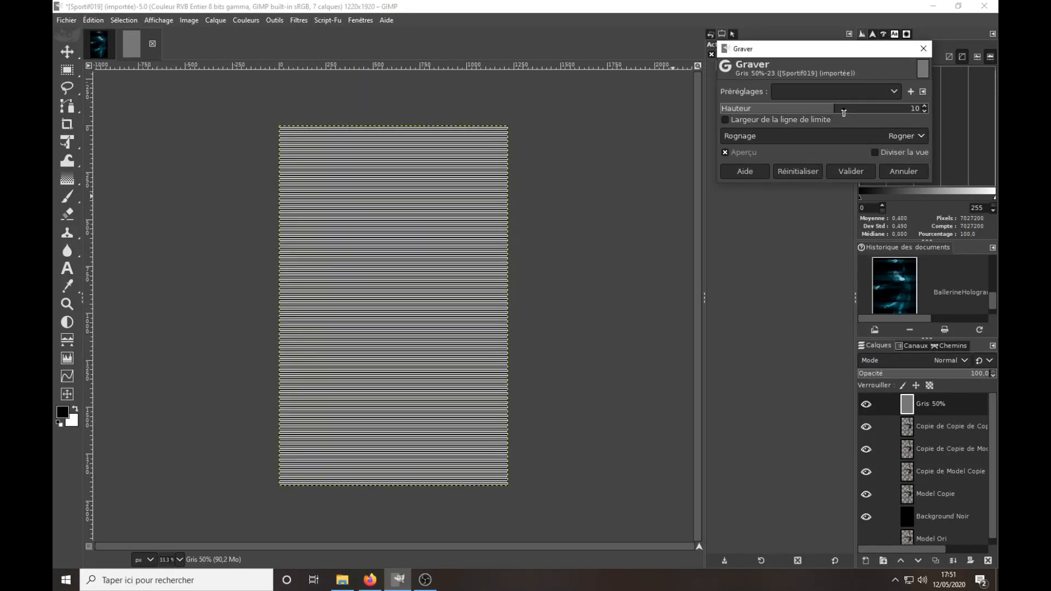
pyautogui.moveTo(852, 112); pyautogui.dragTo(991, 110)
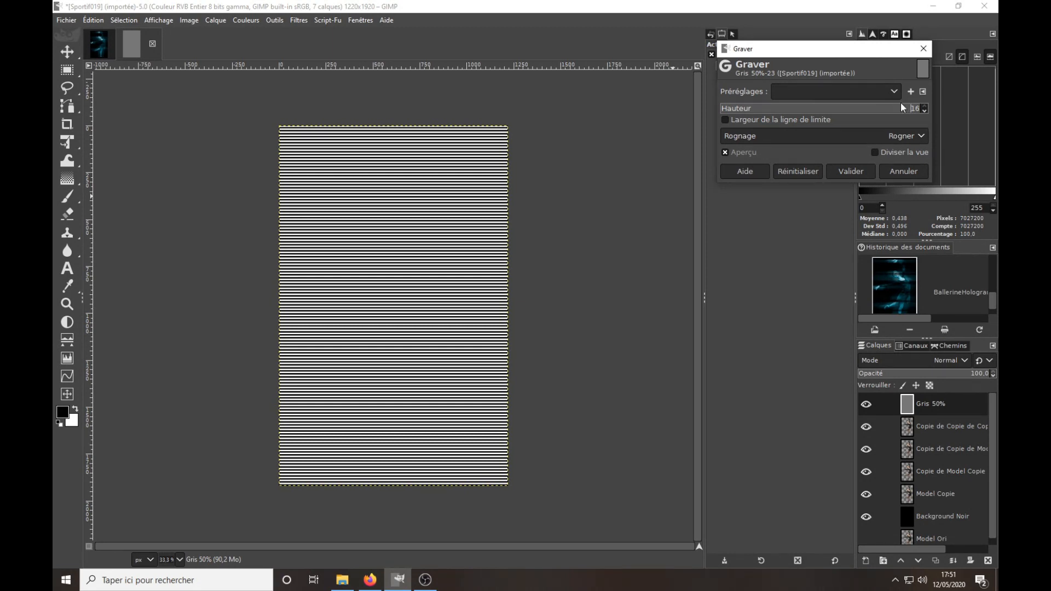
pyautogui.click(860, 172)
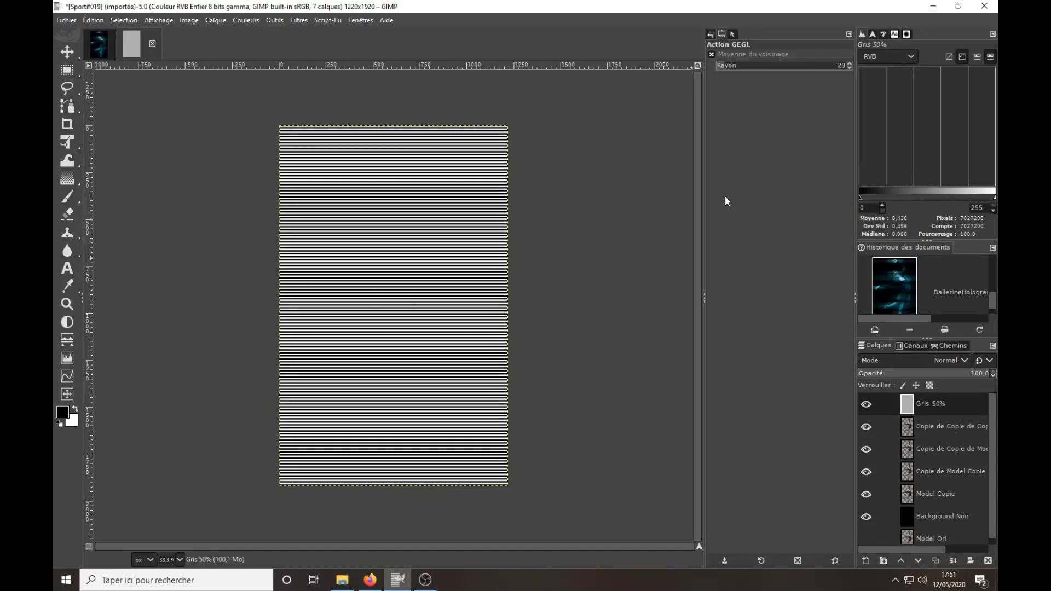
# Select the topmost dancer copy's outline, intersect that selection with the Rouge channel, and hide the Gris 50% layer.
pyautogui.click(908, 428)
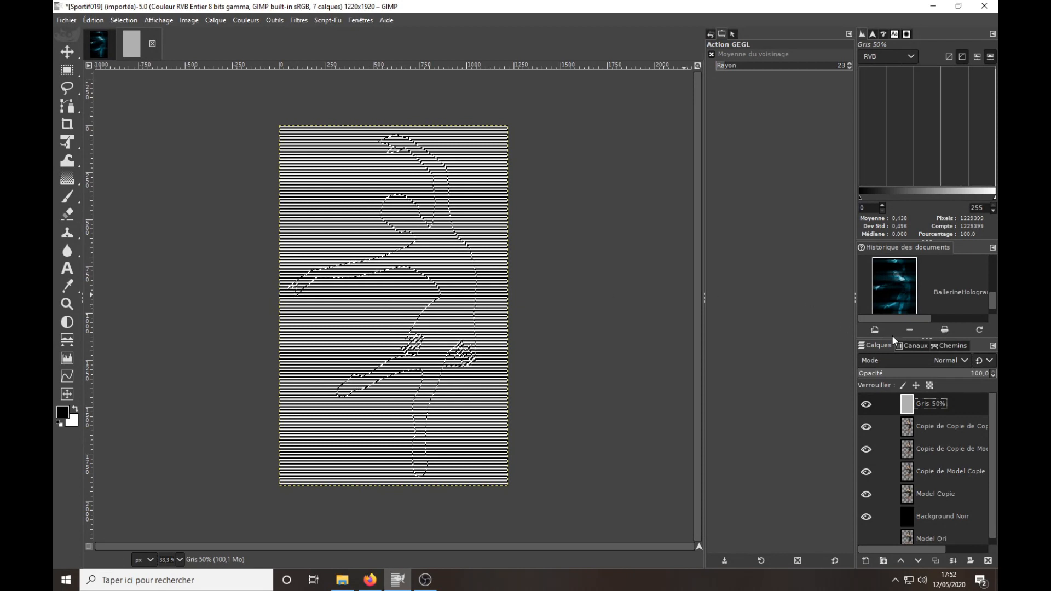
pyautogui.click(912, 346)
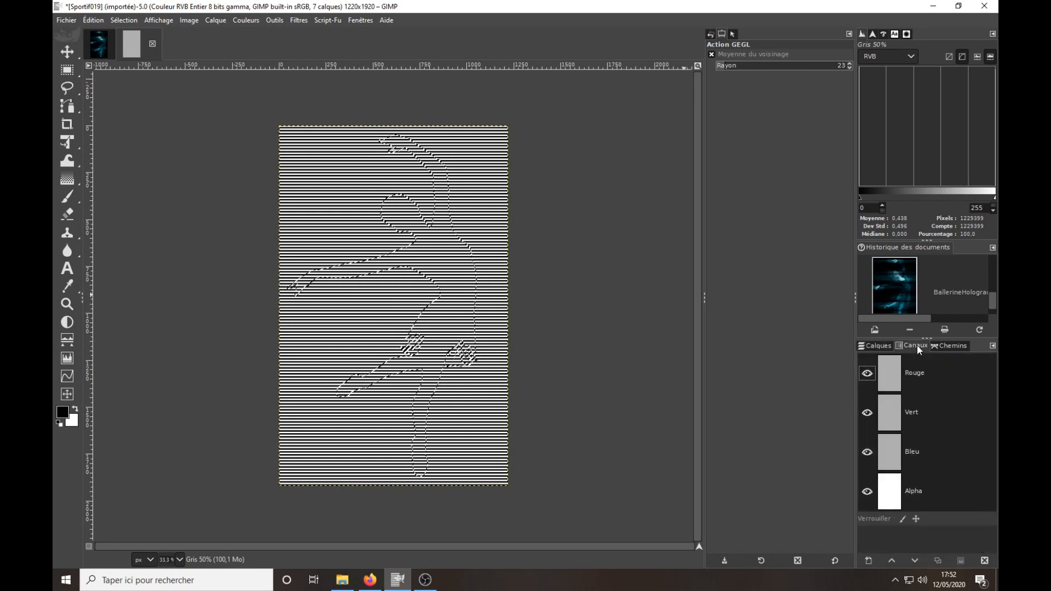
pyautogui.rightClick(893, 378)
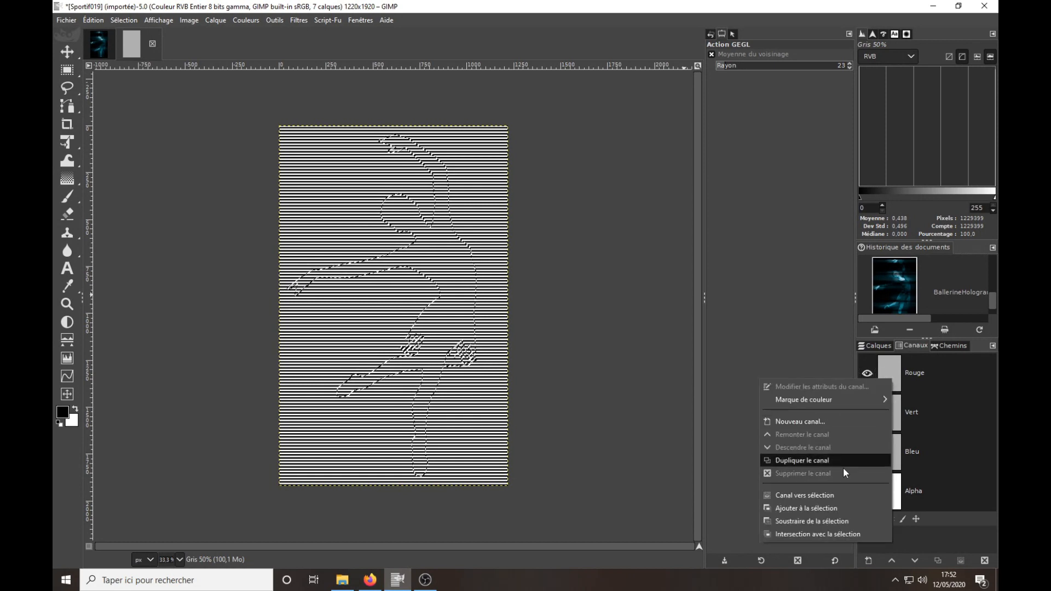
pyautogui.click(829, 534)
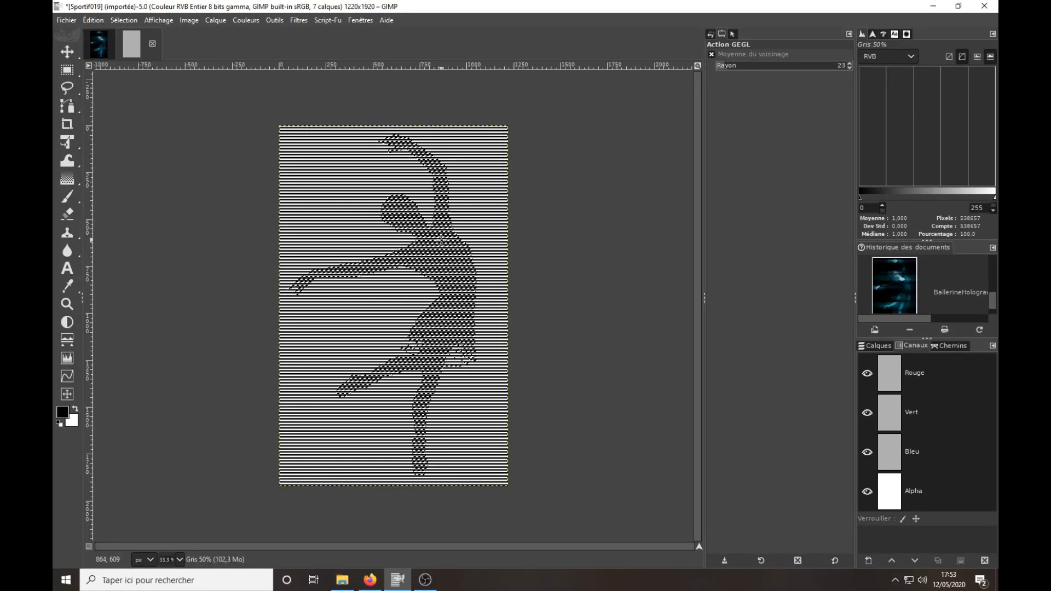
pyautogui.click(887, 346)
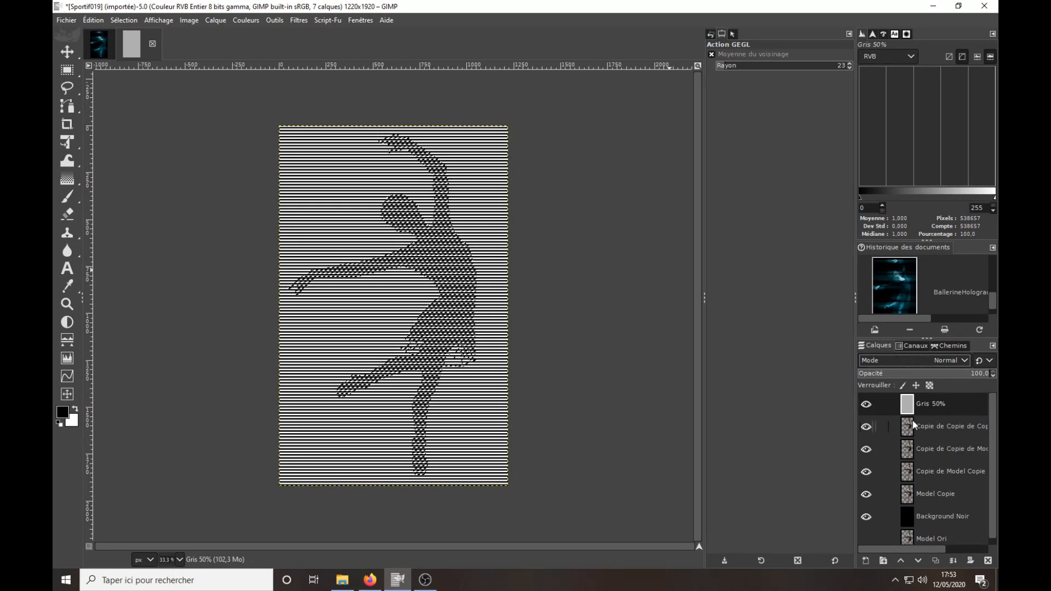
pyautogui.click(867, 404)
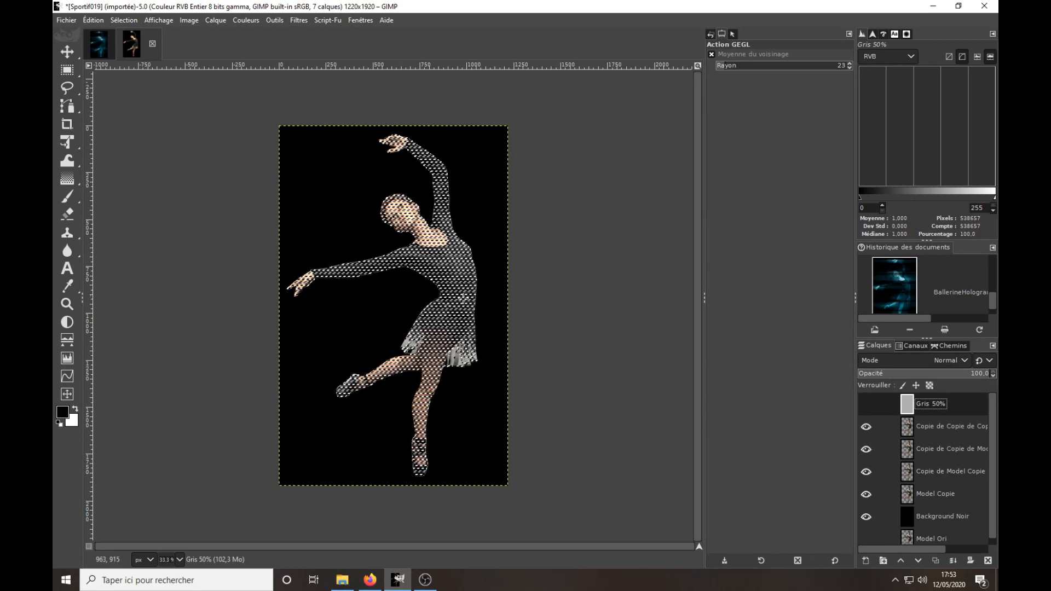
# Add a layer mask initialised from the selection (Sélection) to the topmost dancer copy and clear the selection.
pyautogui.click(924, 426)
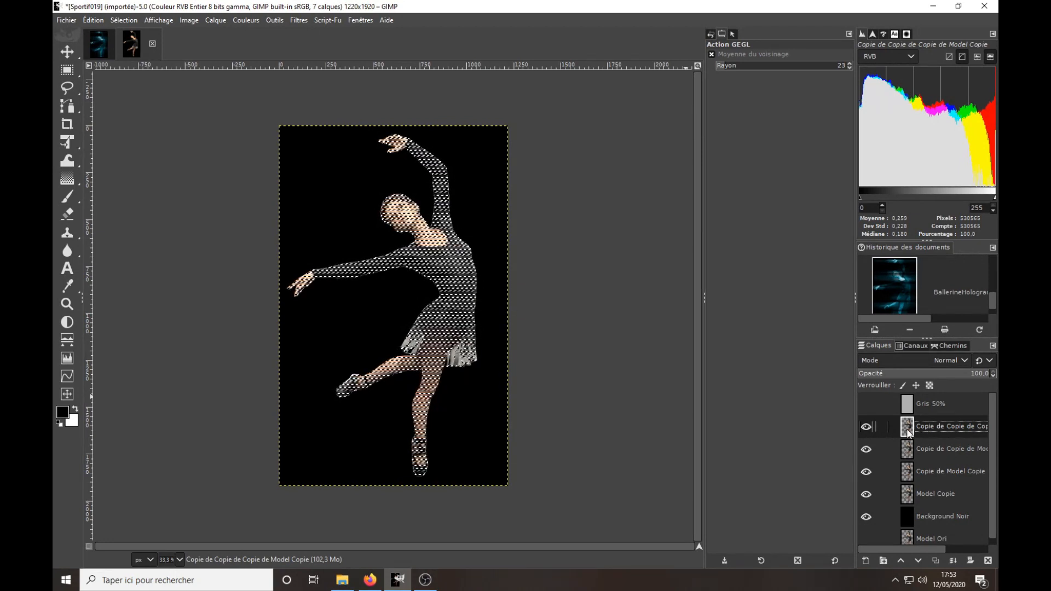
pyautogui.rightClick(908, 432)
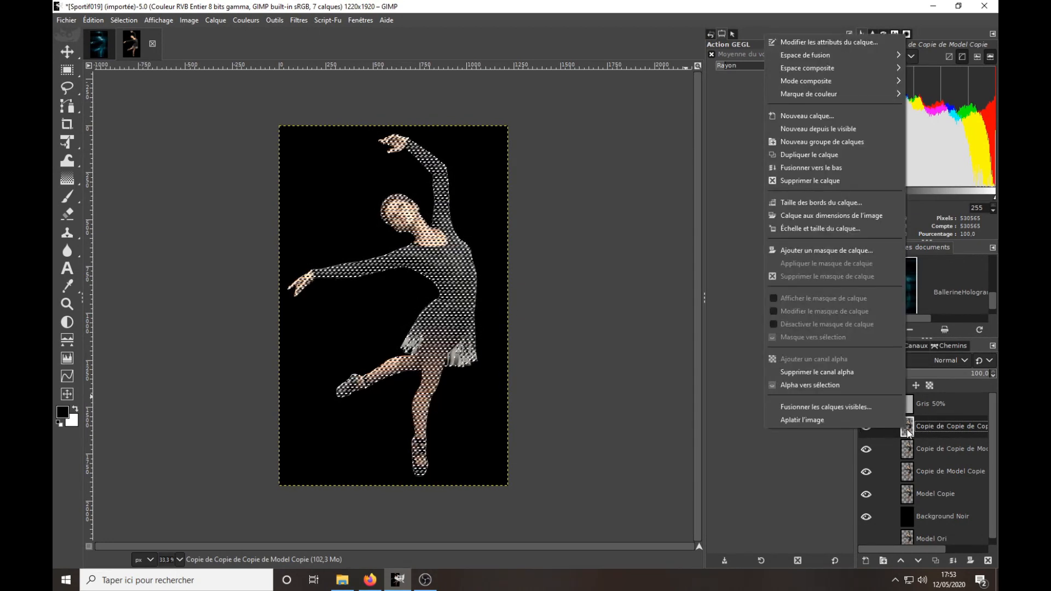
pyautogui.click(857, 251)
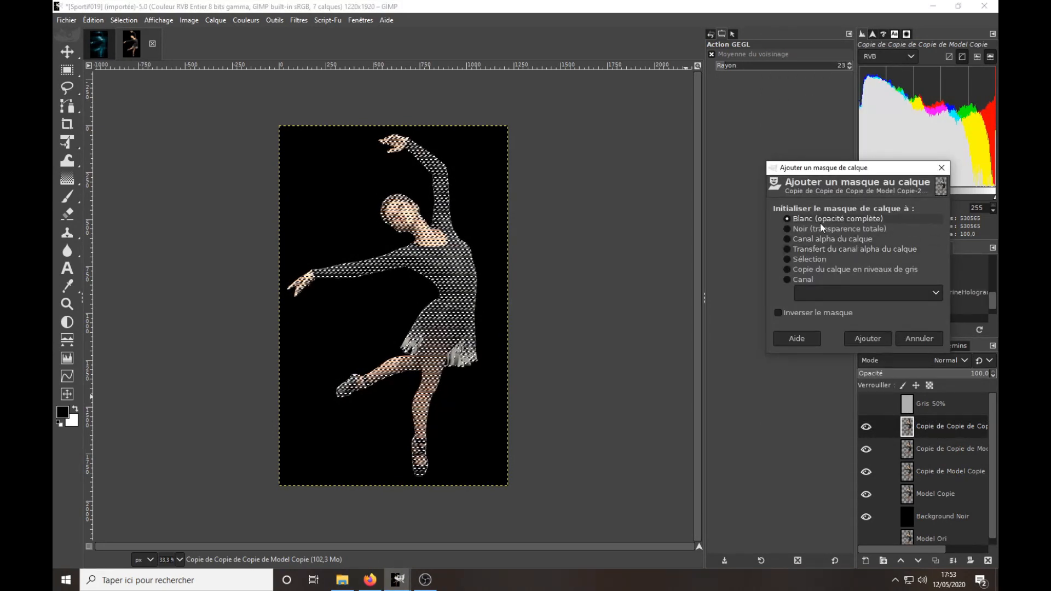
pyautogui.click(803, 259)
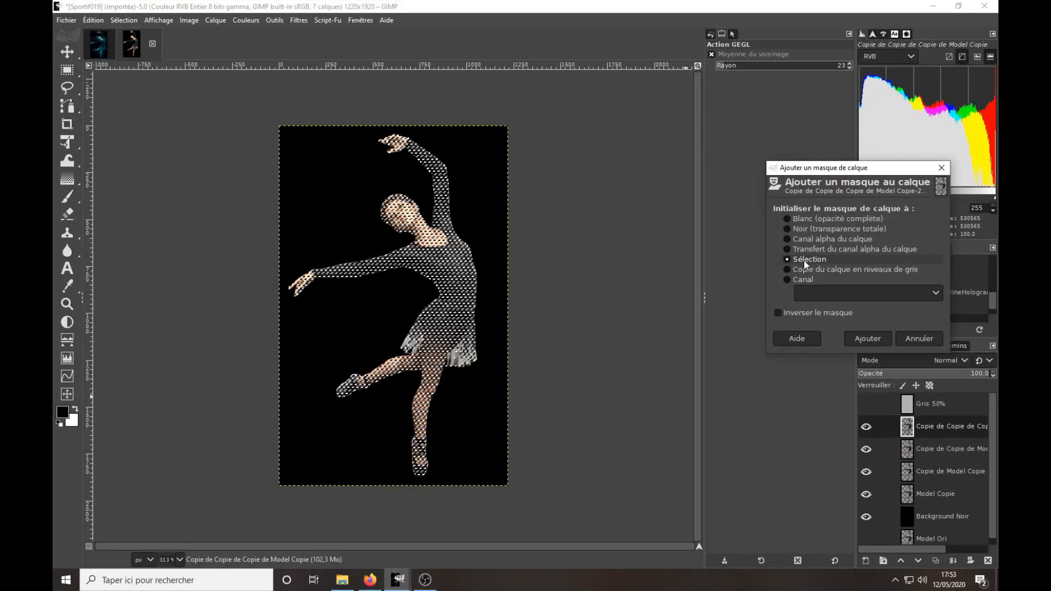
pyautogui.click(872, 334)
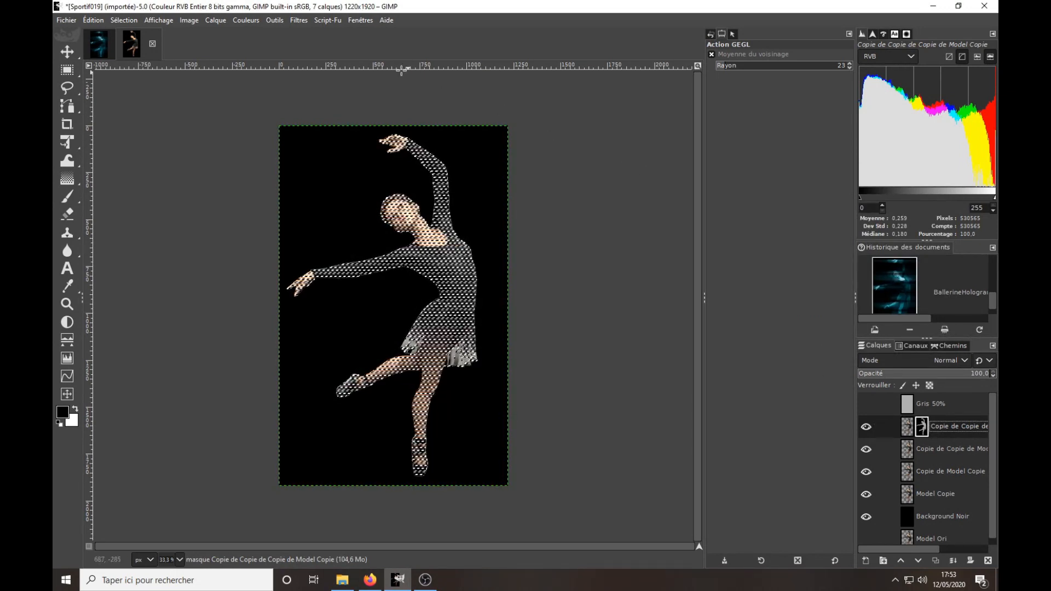
pyautogui.click(131, 21)
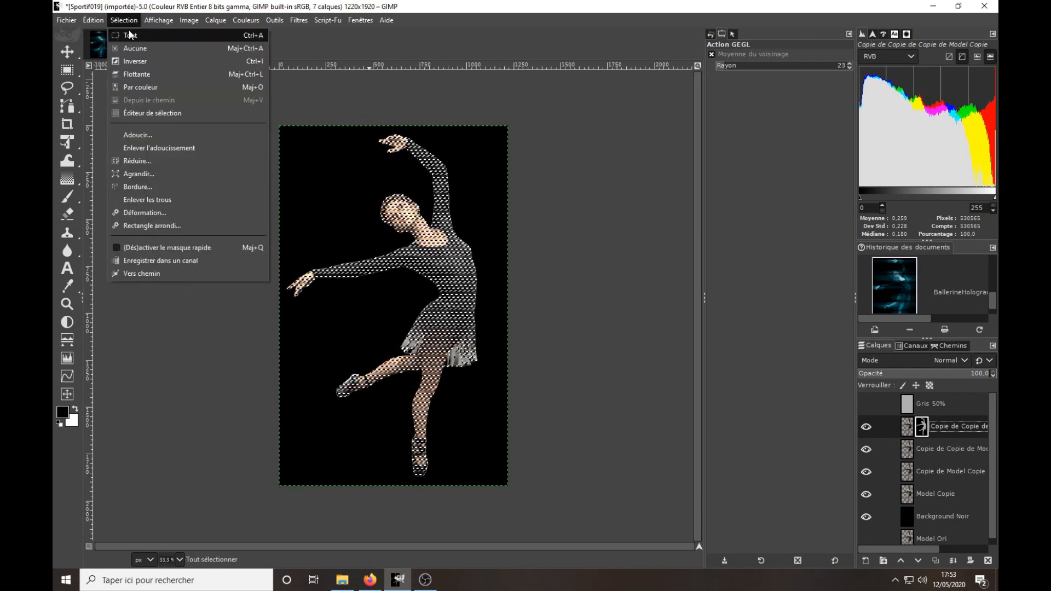
pyautogui.click(135, 48)
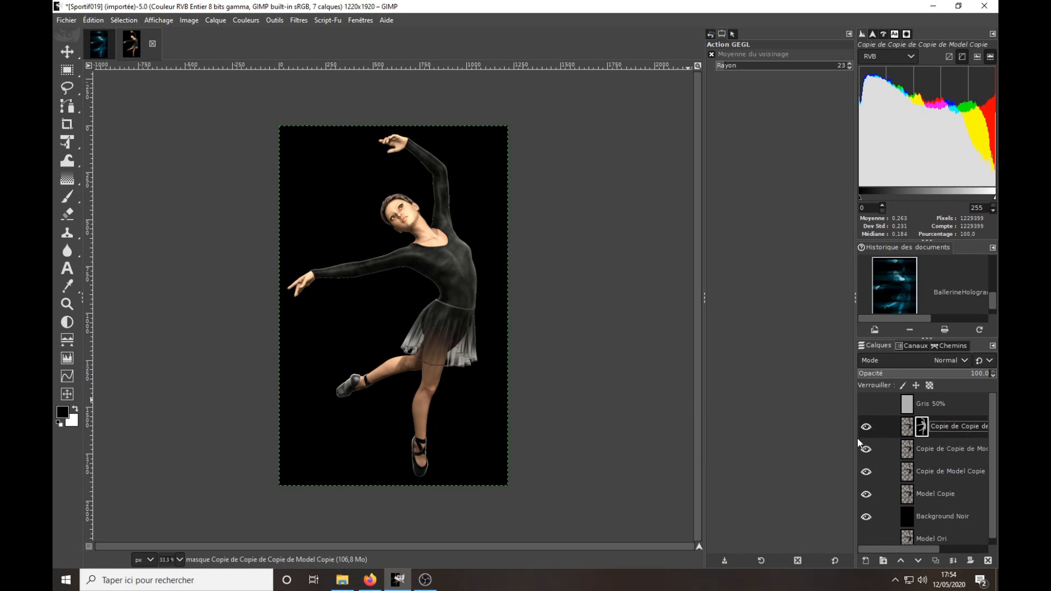
# Preview the masked dancer copy alone over Background Noir, compare it with the BallerineHologramme image, and show the lower copies again.
pyautogui.moveTo(868, 450); pyautogui.dragTo(870, 518)
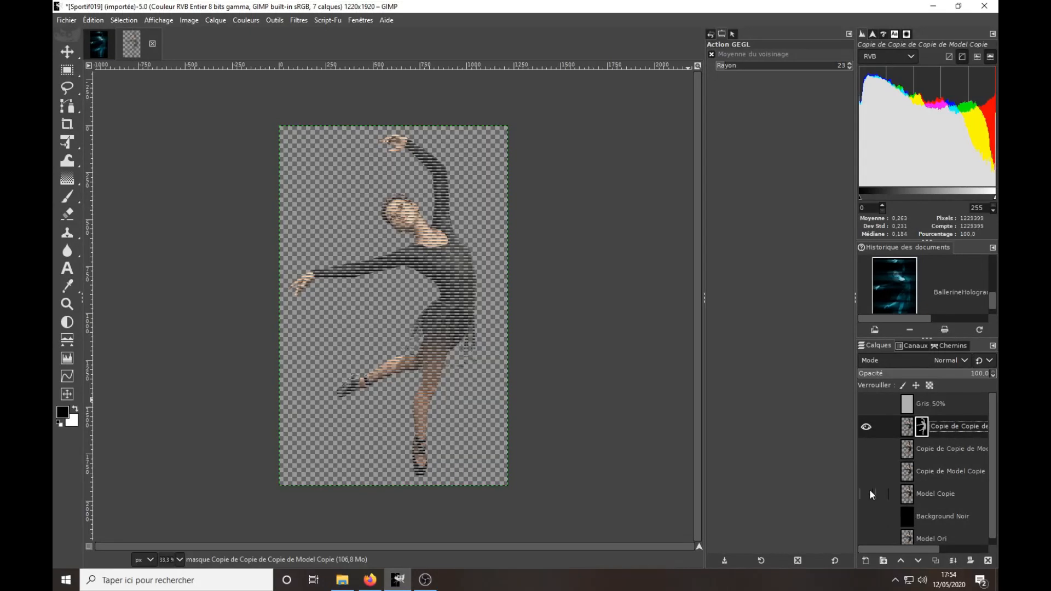
pyautogui.click(866, 515)
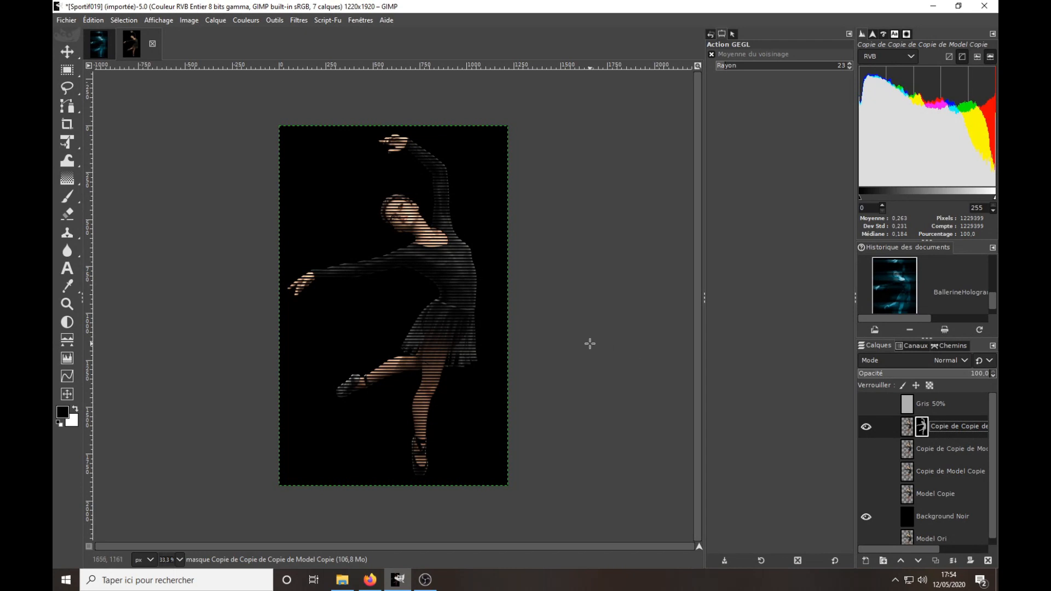
pyautogui.click(98, 43)
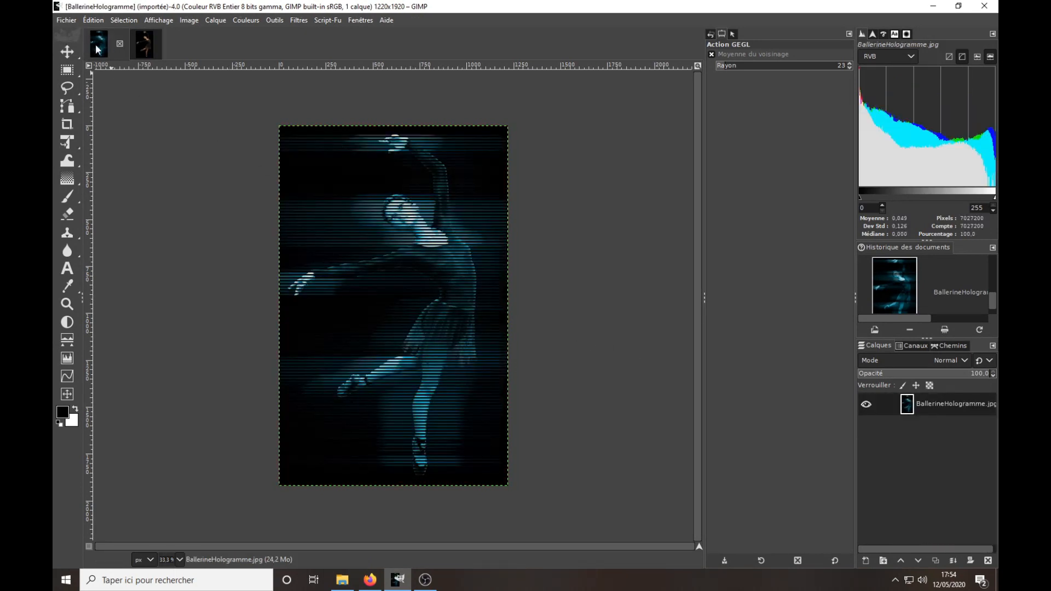
pyautogui.click(141, 47)
pyautogui.click(867, 449)
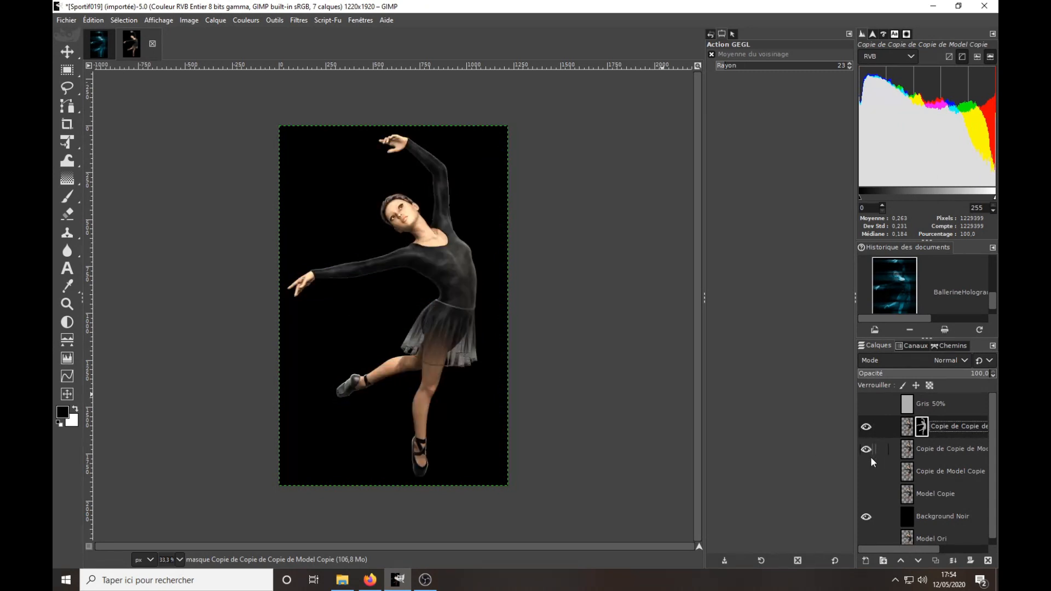
pyautogui.click(867, 471)
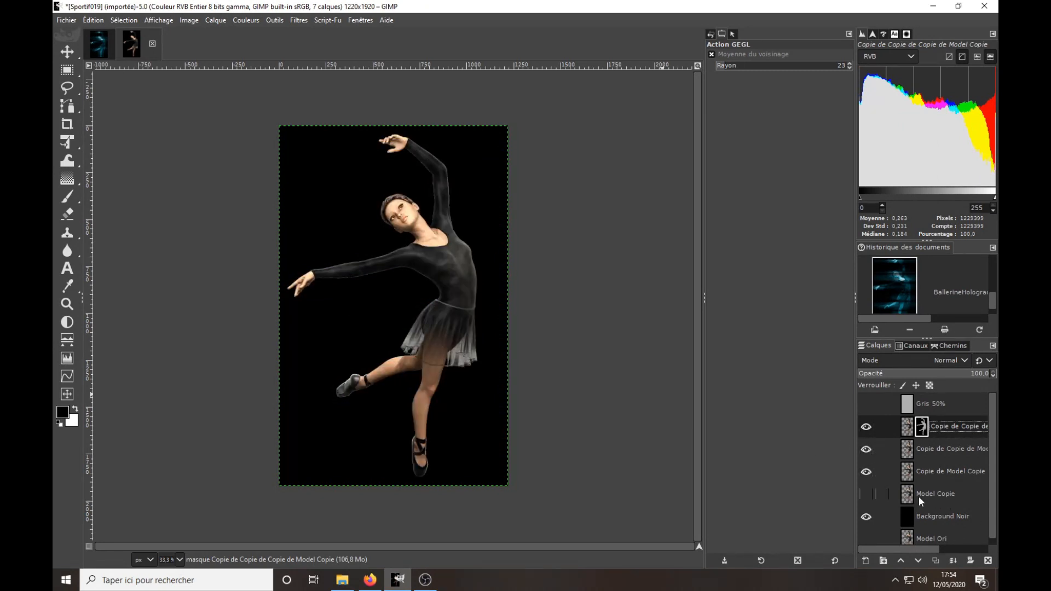
pyautogui.click(866, 494)
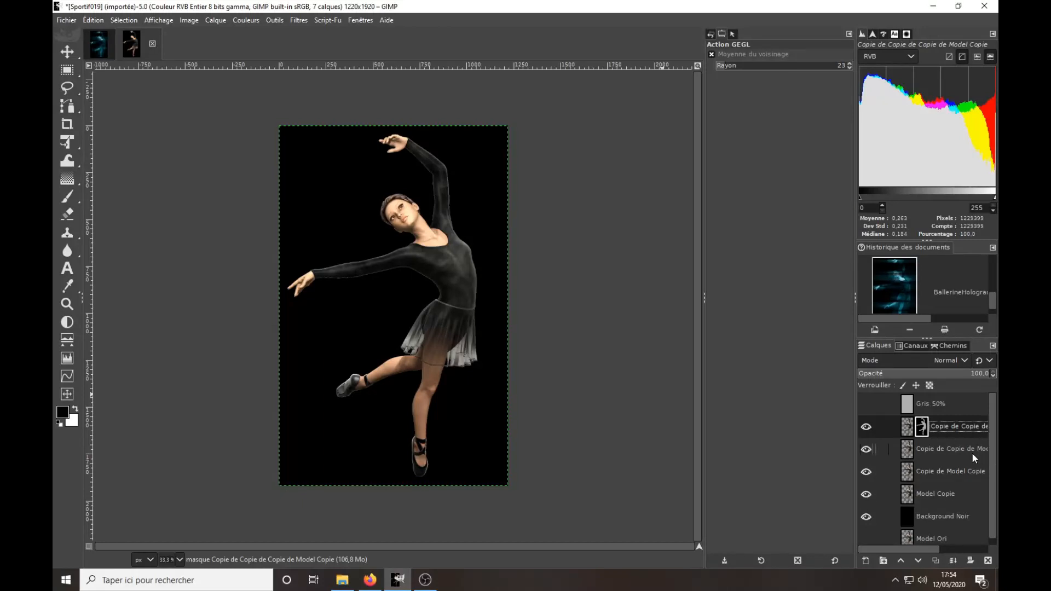
# Hide the Model Copie layer and move it below Background Noir, directly above Model Ori.
pyautogui.click(865, 494)
pyautogui.moveTo(948, 494); pyautogui.dragTo(961, 543)
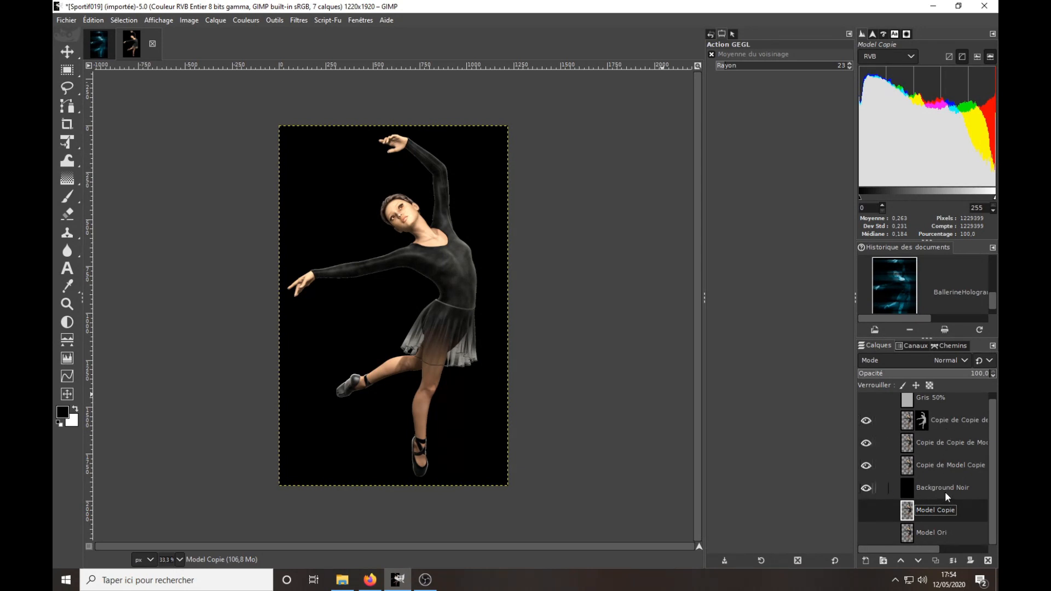
# Display the striped layer mask of the topmost dancer copy, copy its contents, and return to the normal layer display.
pyautogui.click(921, 419)
pyautogui.moveTo(921, 419)
pyautogui.mouseDown()
pyautogui.moveTo(921, 449)
pyautogui.moveTo(908, 448)
pyautogui.moveTo(922, 421)
pyautogui.mouseUp()
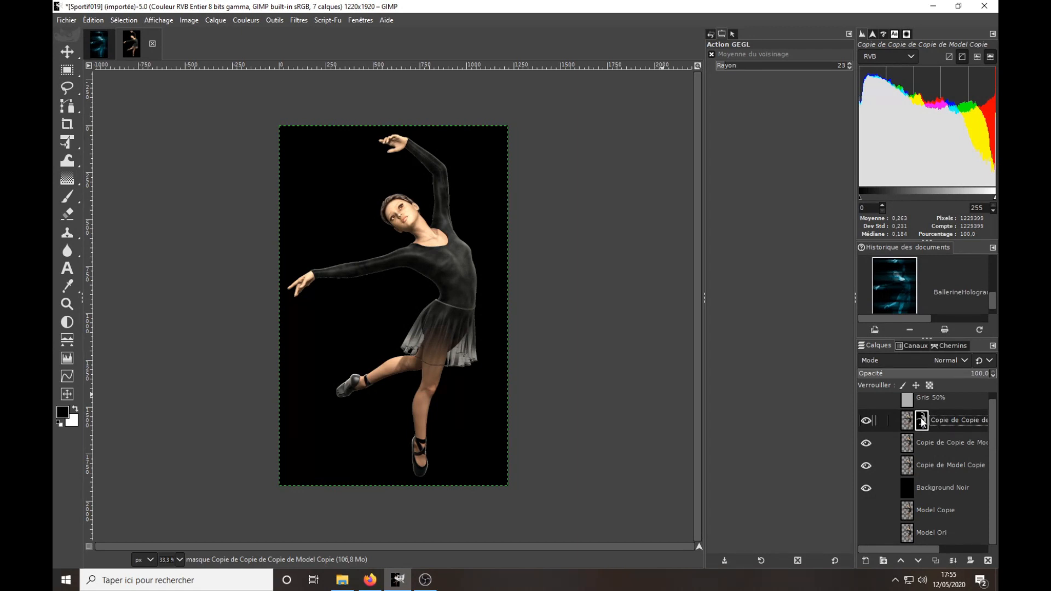
pyautogui.rightClick(921, 421)
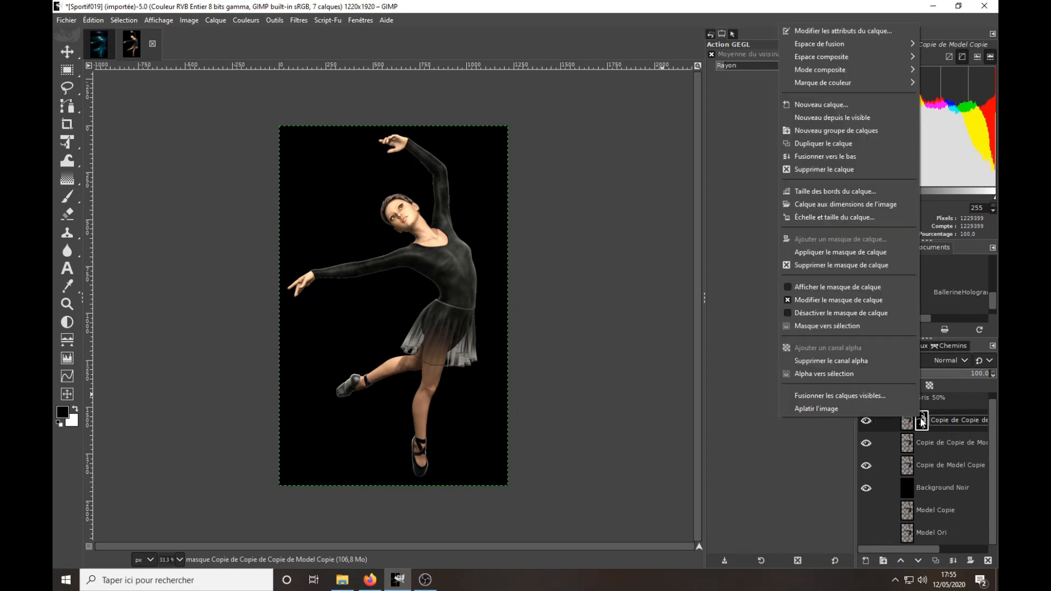
pyautogui.click(858, 287)
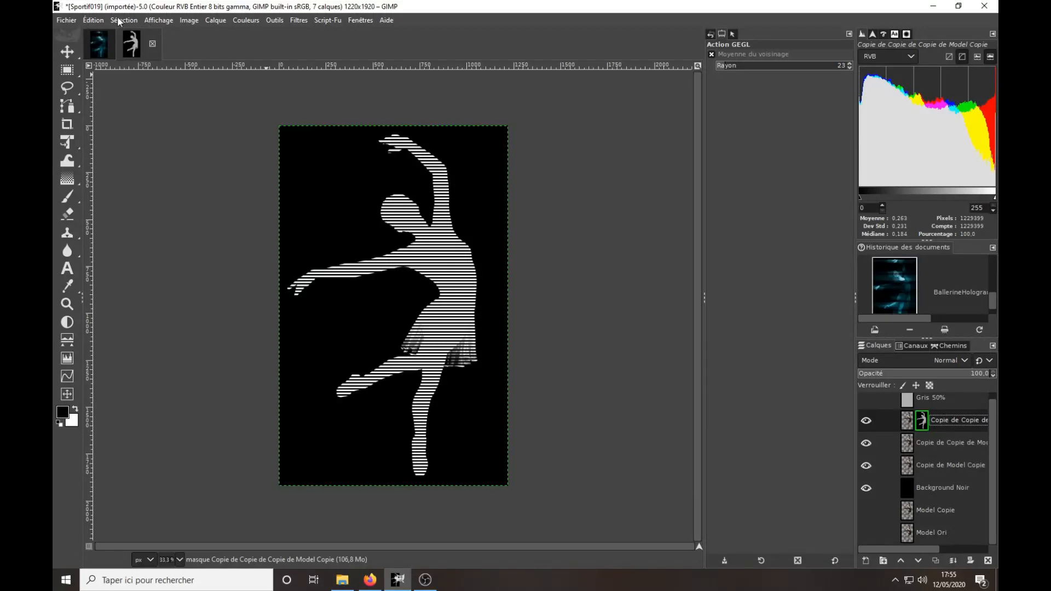
pyautogui.click(93, 20)
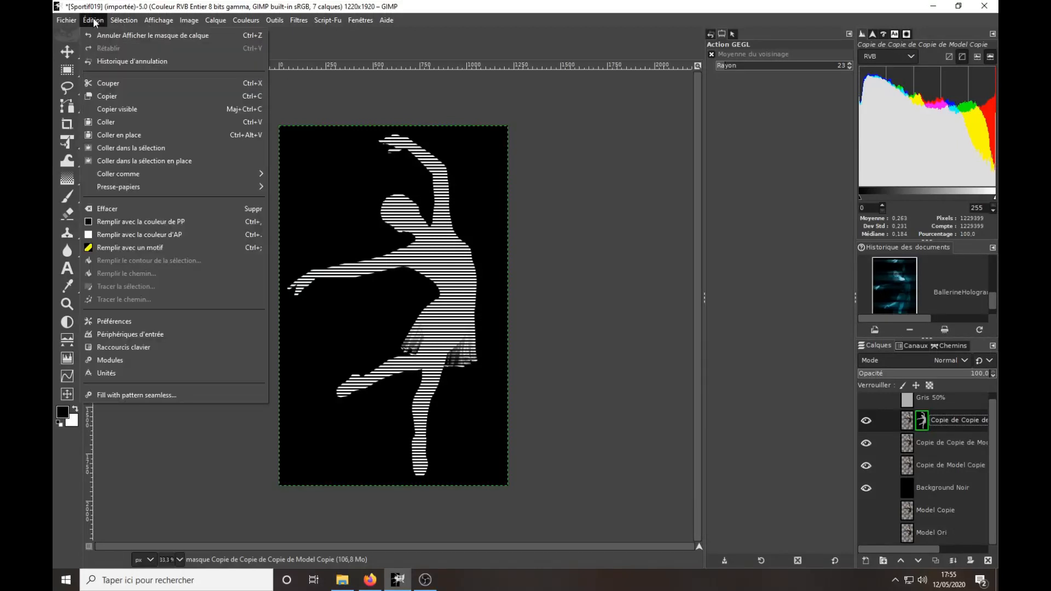
pyautogui.click(107, 97)
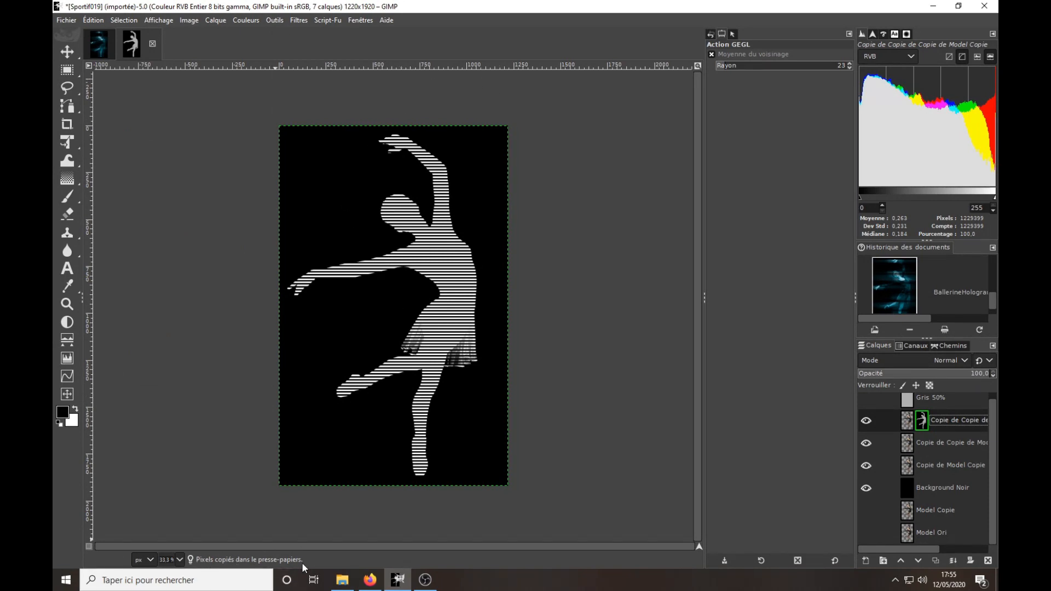
pyautogui.rightClick(921, 424)
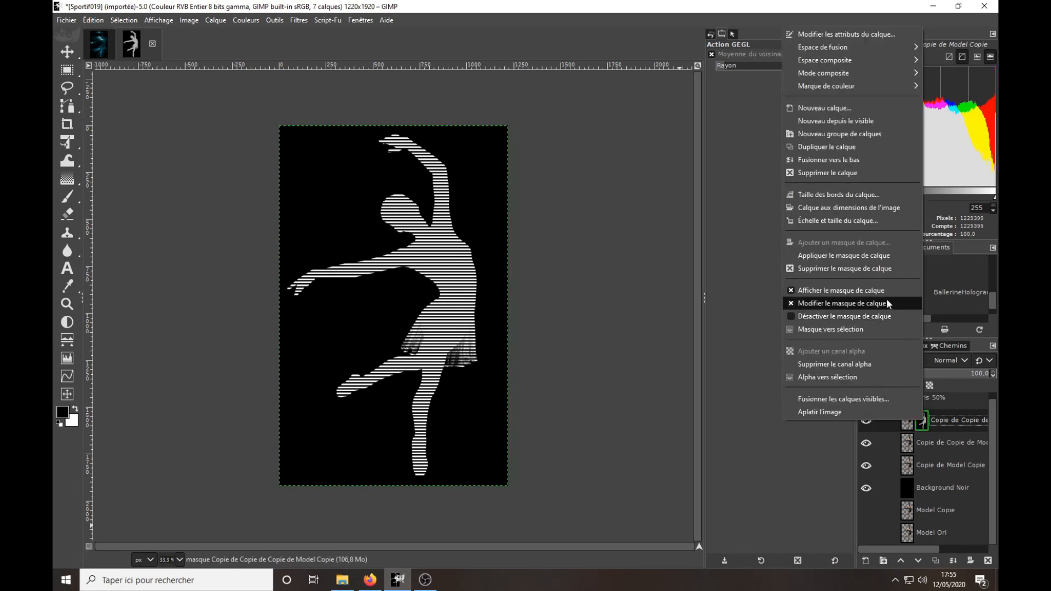
pyautogui.click(878, 292)
pyautogui.keyDown('alt'); pyautogui.click(922, 421); pyautogui.keyUp('alt')
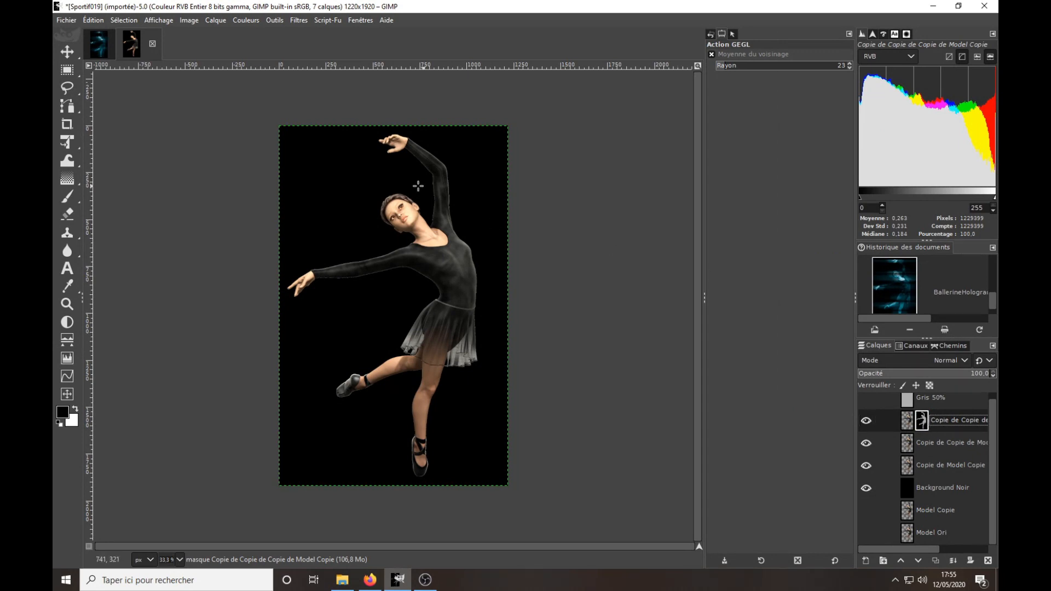
# Add a black (Noir) layer mask to the middle dancer copy, paste the copied stripe mask into it, and anchor it.
pyautogui.click(923, 442)
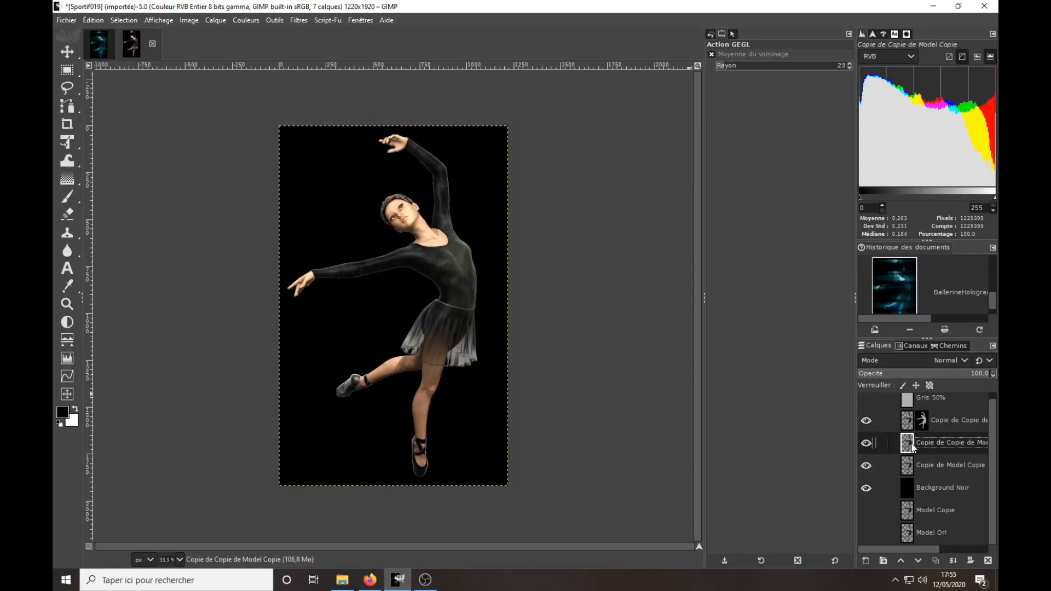
pyautogui.rightClick(910, 445)
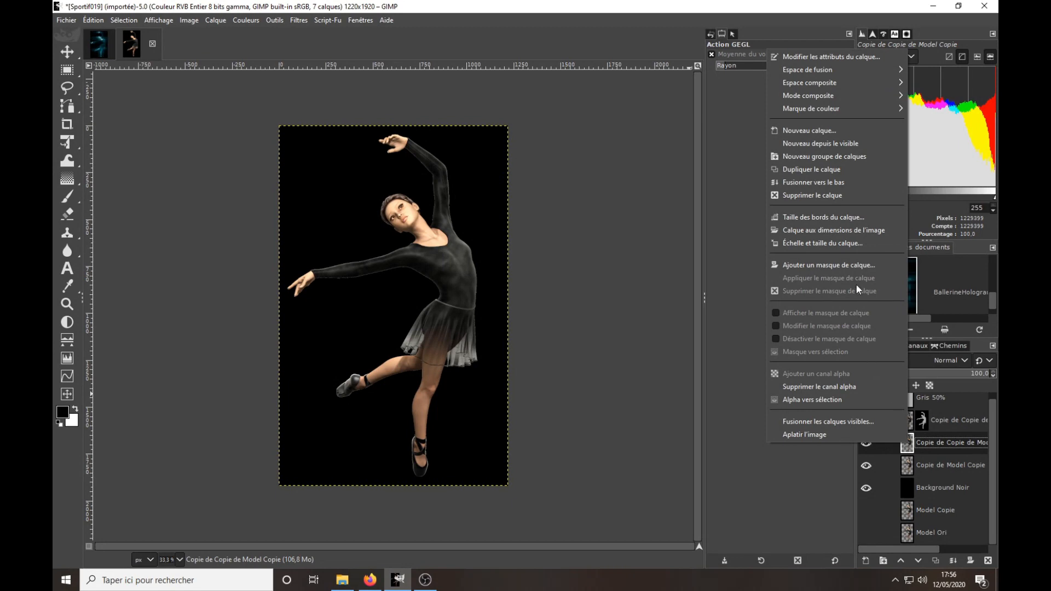
pyautogui.click(856, 265)
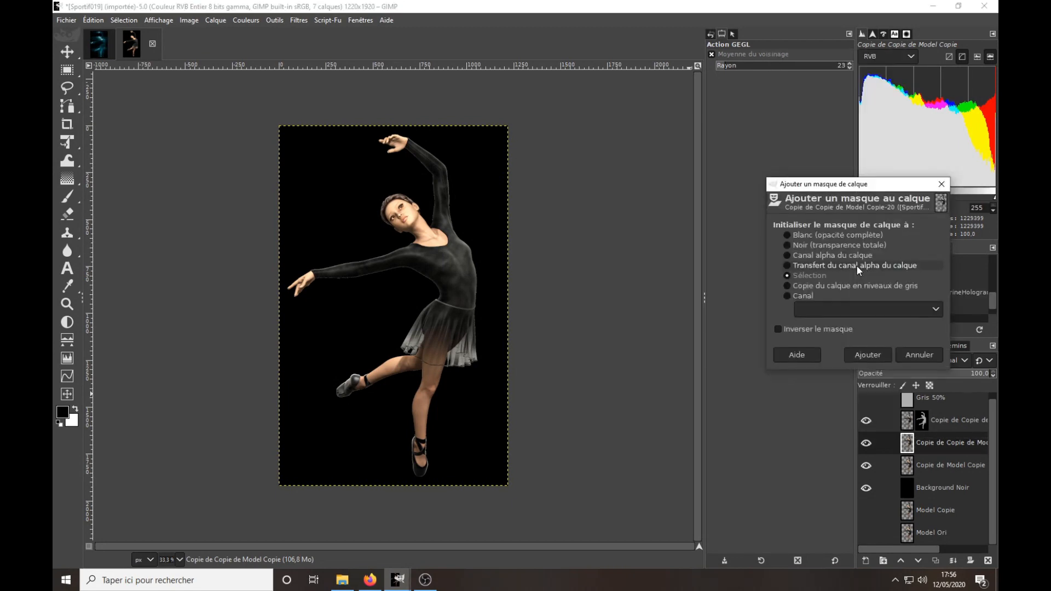
pyautogui.click(836, 245)
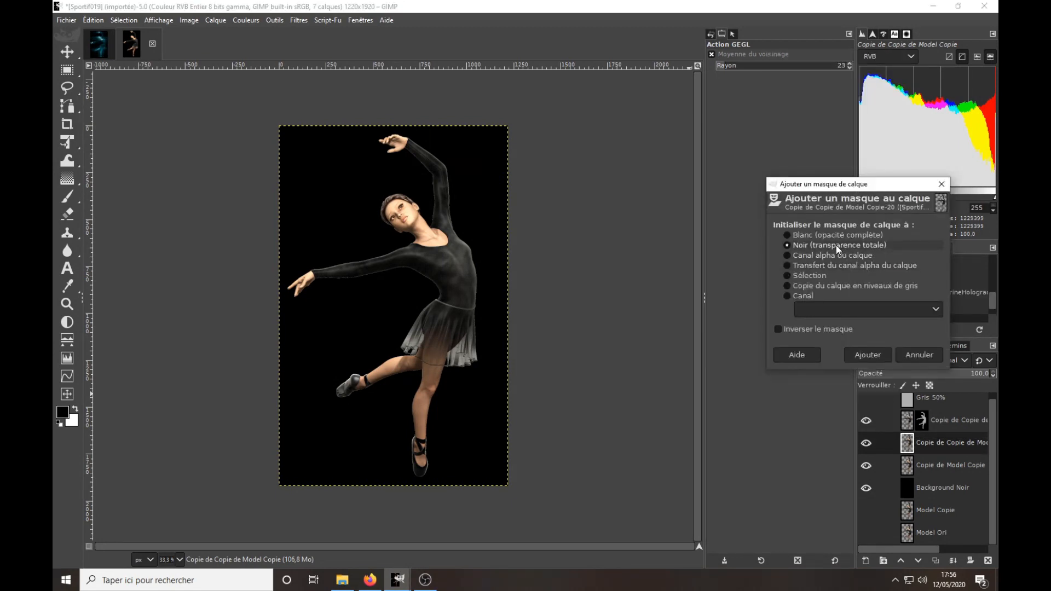
pyautogui.click(879, 354)
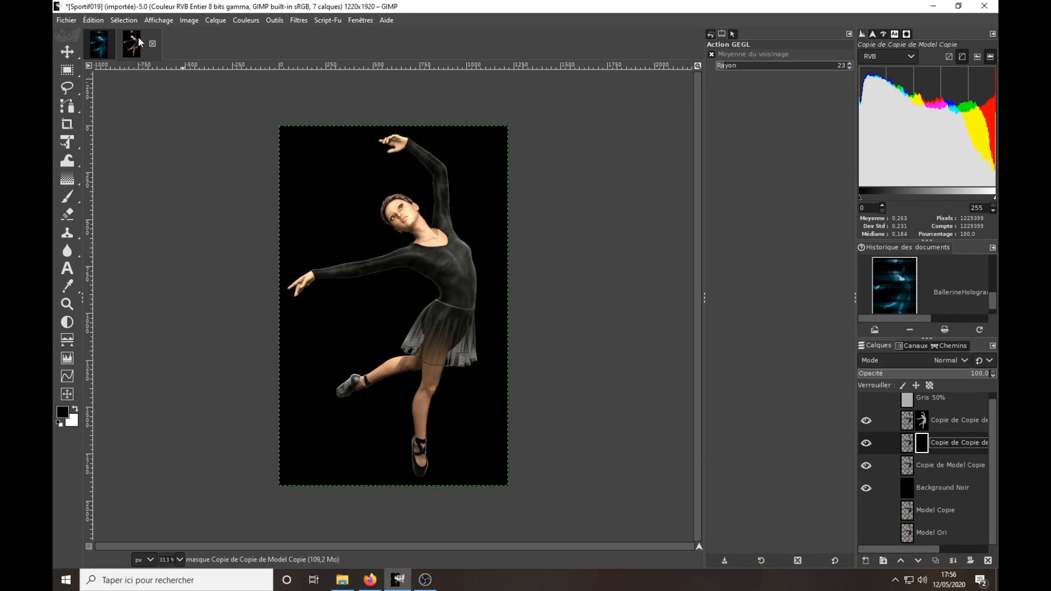
pyautogui.click(101, 20)
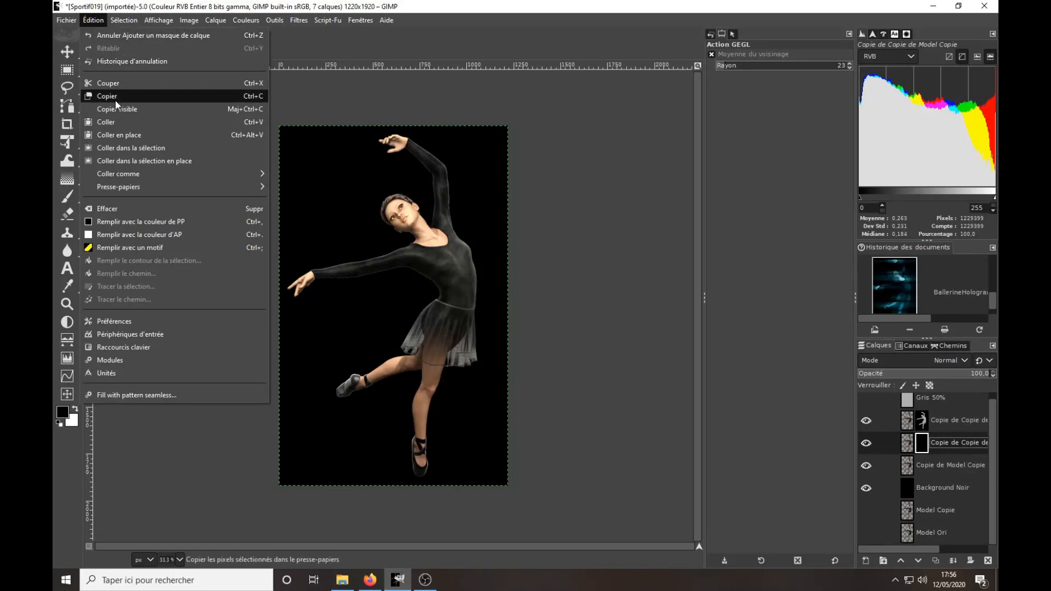
pyautogui.click(116, 122)
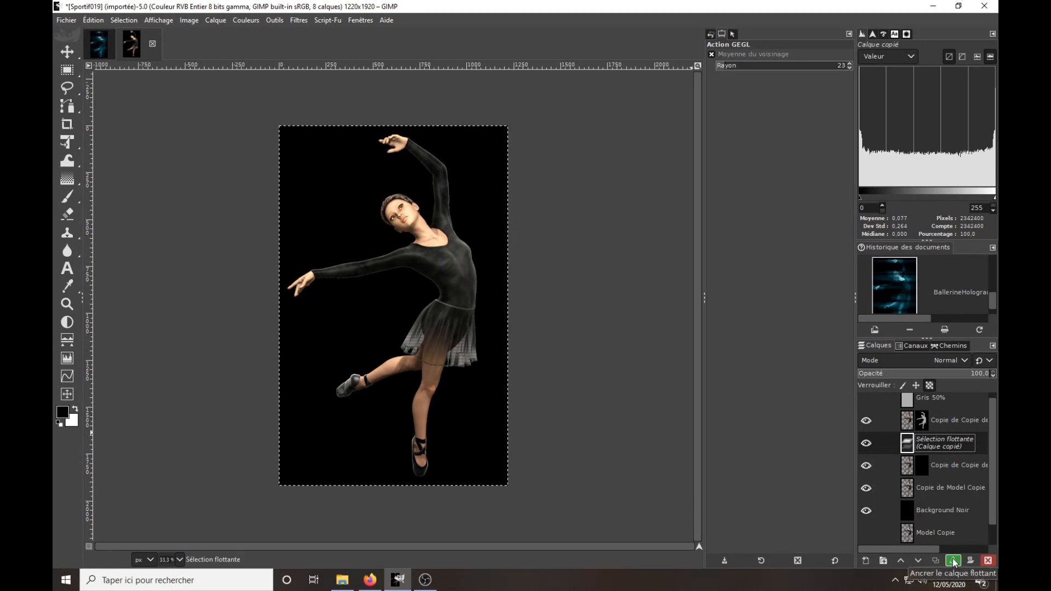
pyautogui.click(953, 561)
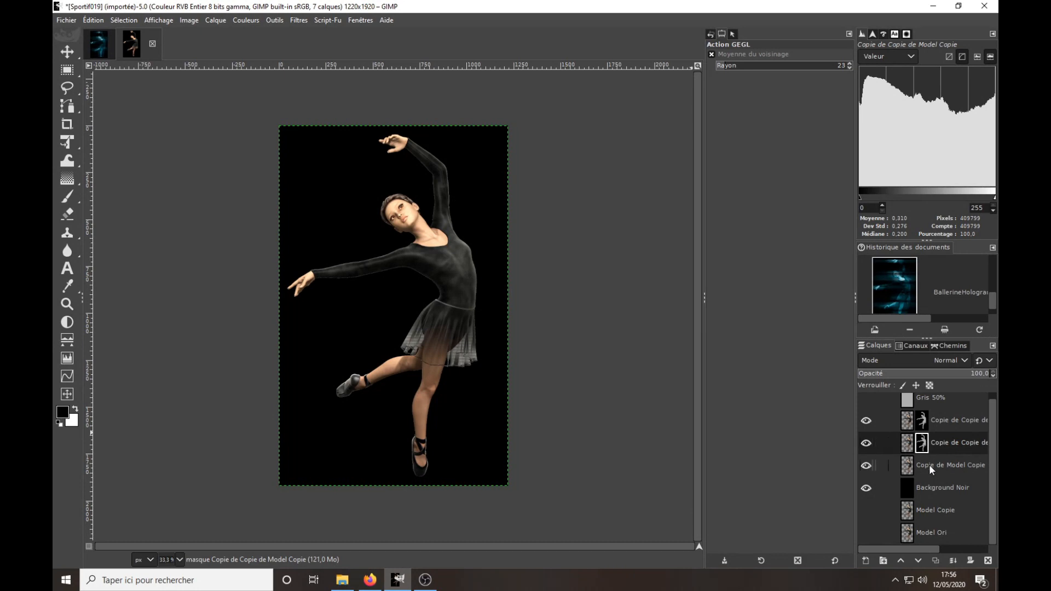
# Add a black (Noir) layer mask to the Copie de Model Copie layer, paste the stripe mask into it, and anchor it.
pyautogui.click(928, 464)
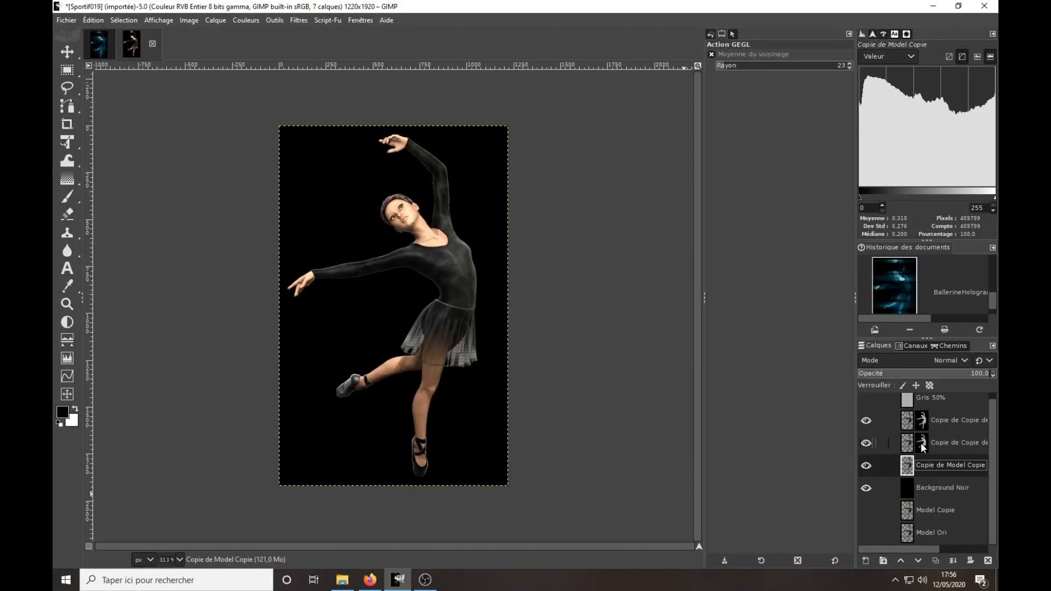
pyautogui.rightClick(913, 470)
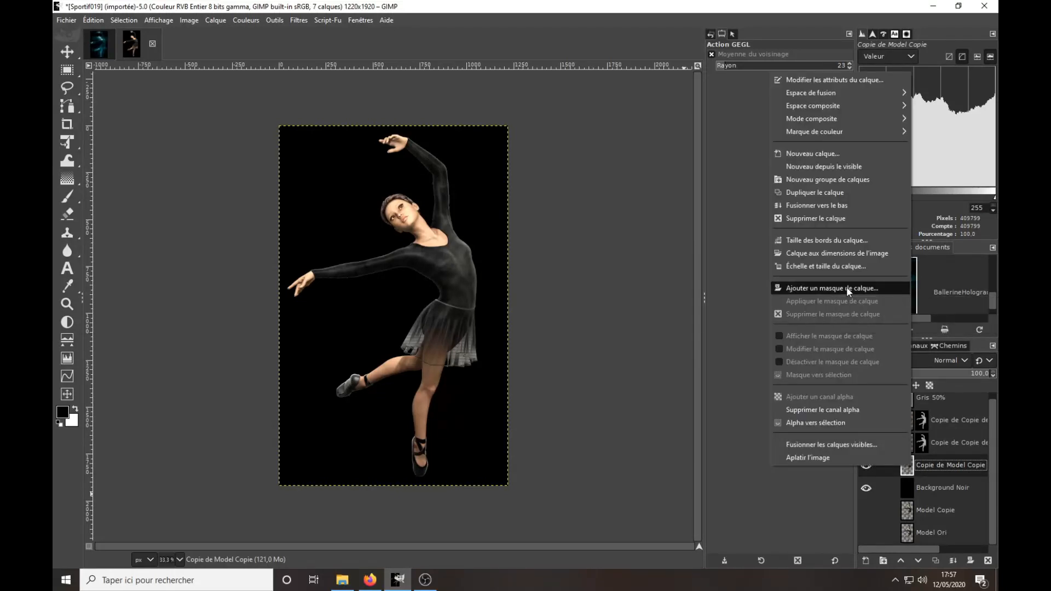
pyautogui.click(846, 286)
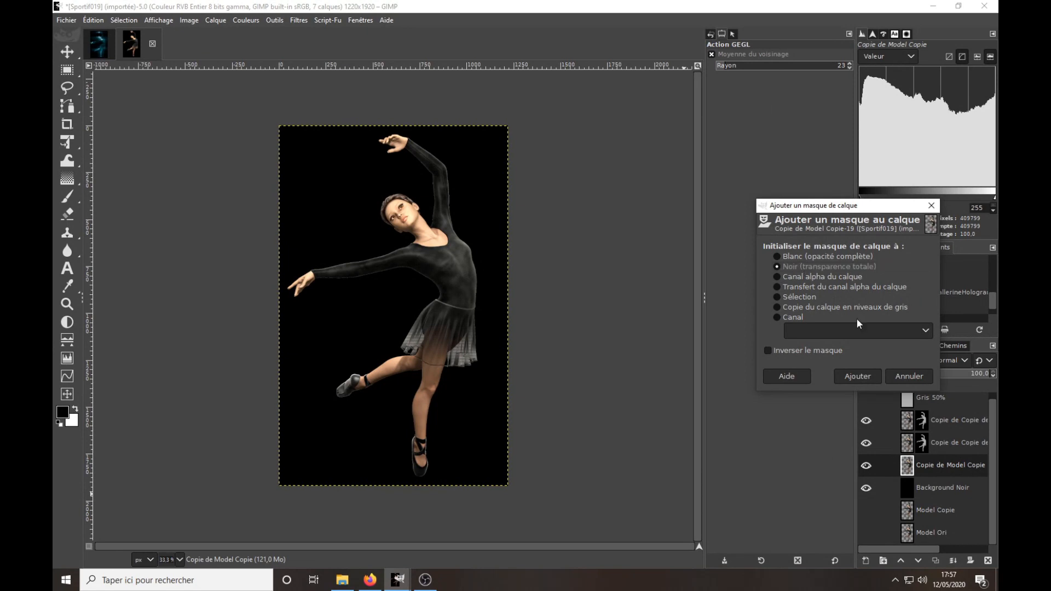
pyautogui.click(865, 379)
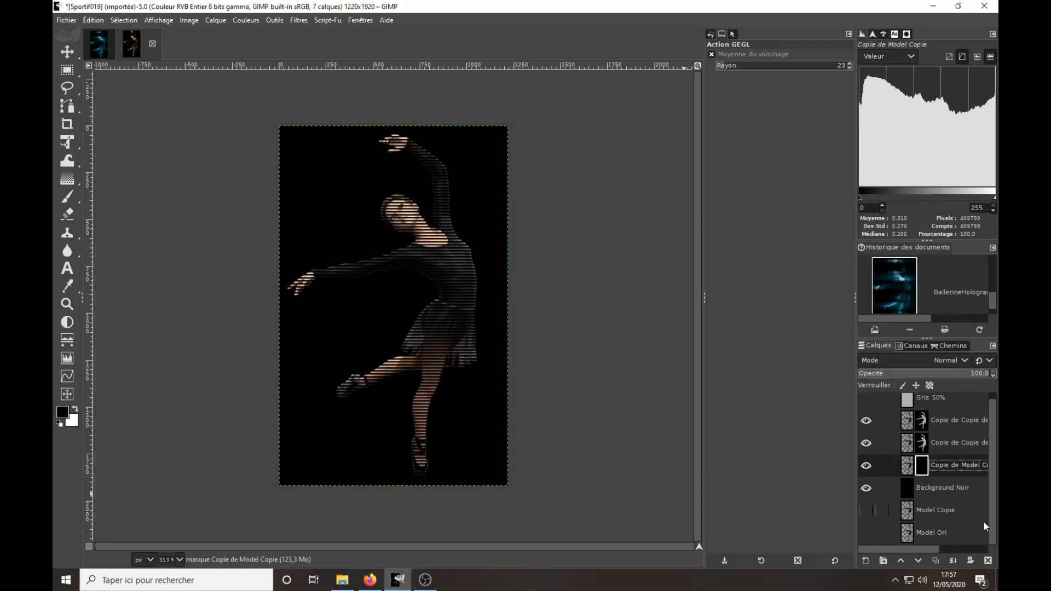
pyautogui.click(94, 20)
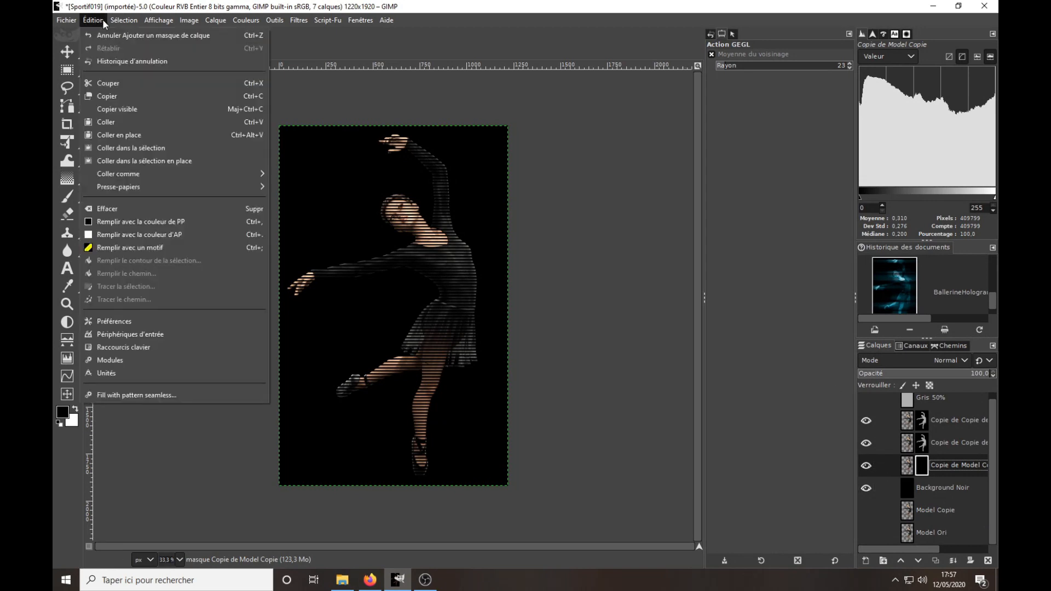
pyautogui.click(106, 122)
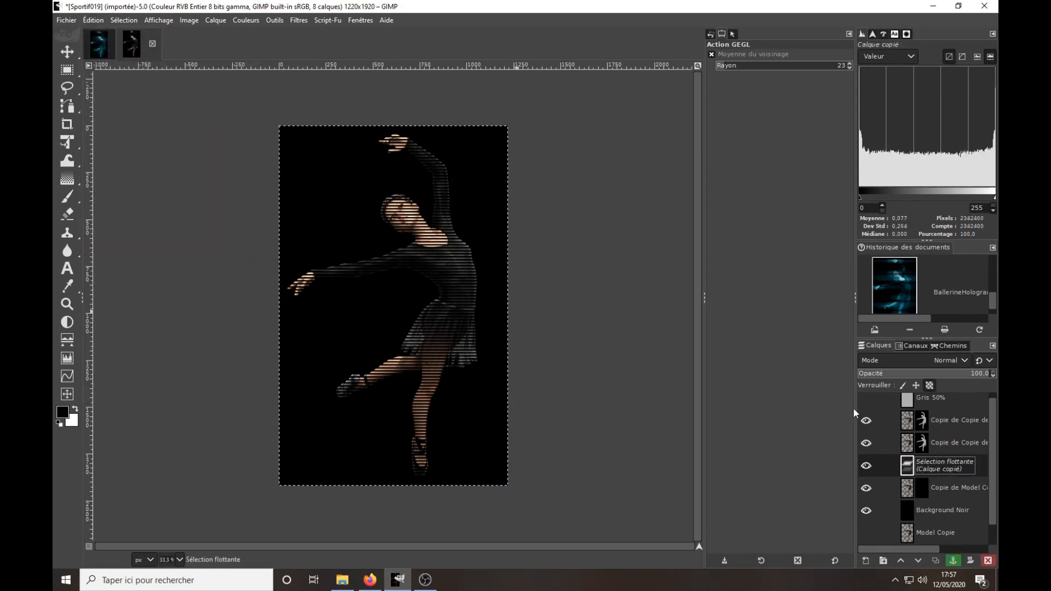
pyautogui.click(953, 560)
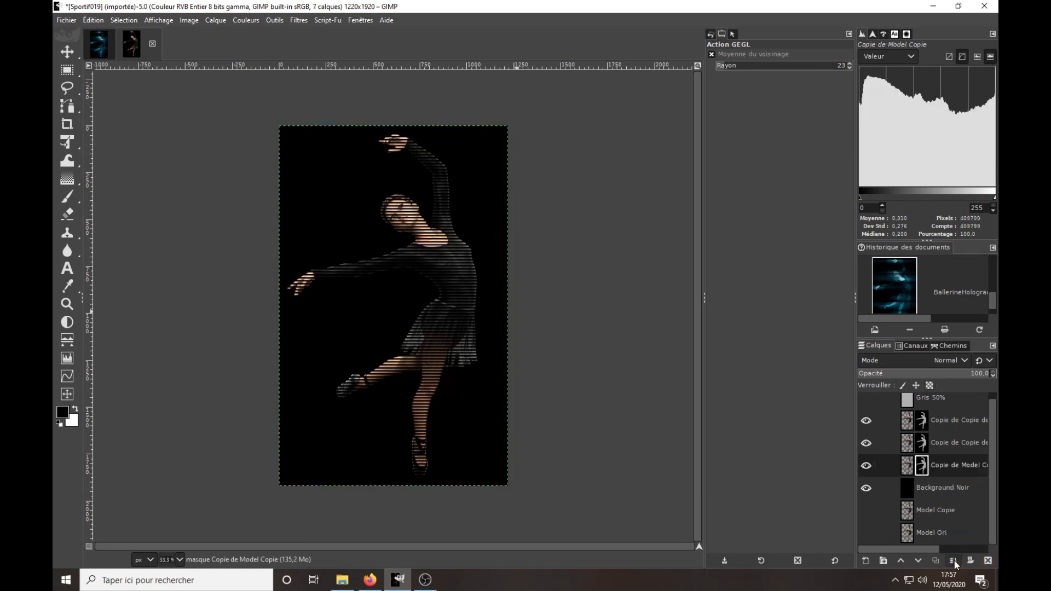
# Rename the masked dancer copy directly above Background Noir as Flou #1.
pyautogui.doubleClick(947, 464)
pyautogui.write('Flou #1')
# Rename the middle masked dancer copy, directly above Flou #1, as Flou #2.
pyautogui.click(950, 442)
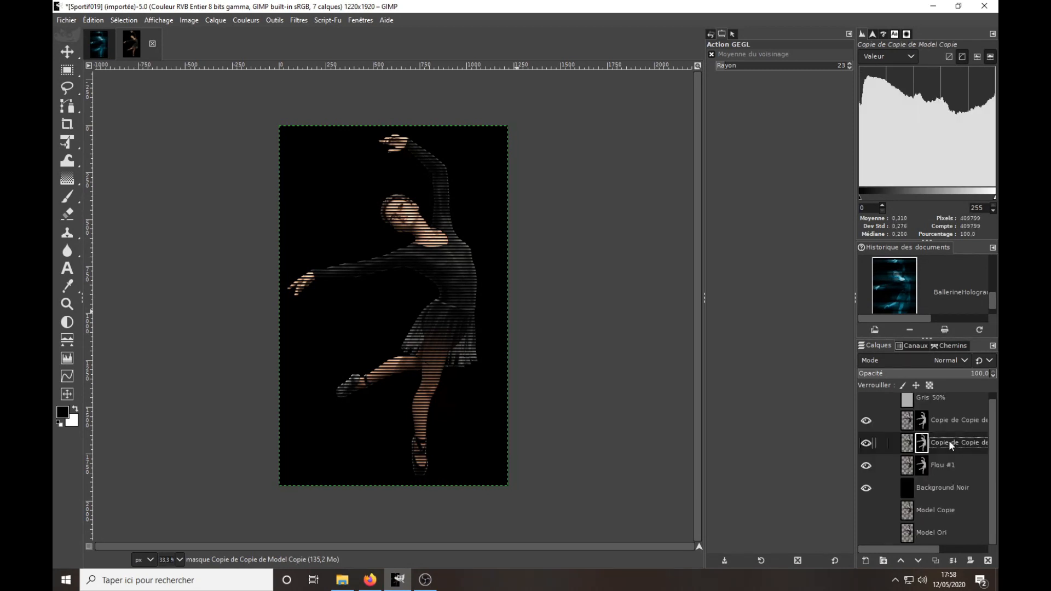
pyautogui.doubleClick(949, 442)
pyautogui.write('Flou #2')
pyautogui.press('Return')
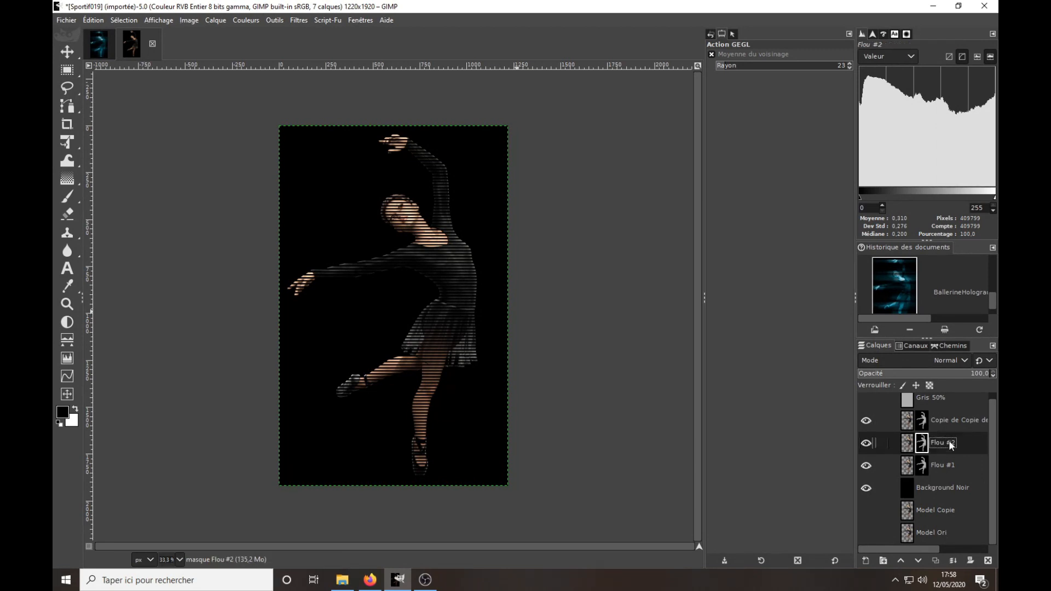
# Rename the topmost masked dancer copy, directly below Gris 50%, as Original.
pyautogui.click(954, 419)
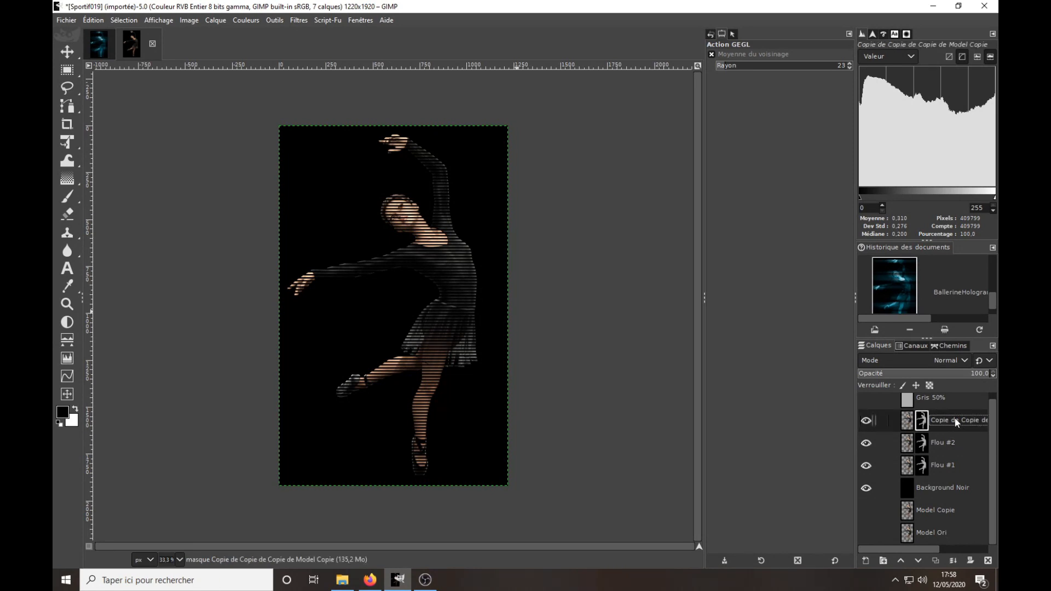
pyautogui.doubleClick(956, 421)
pyautogui.write('Original')
pyautogui.press('Return')
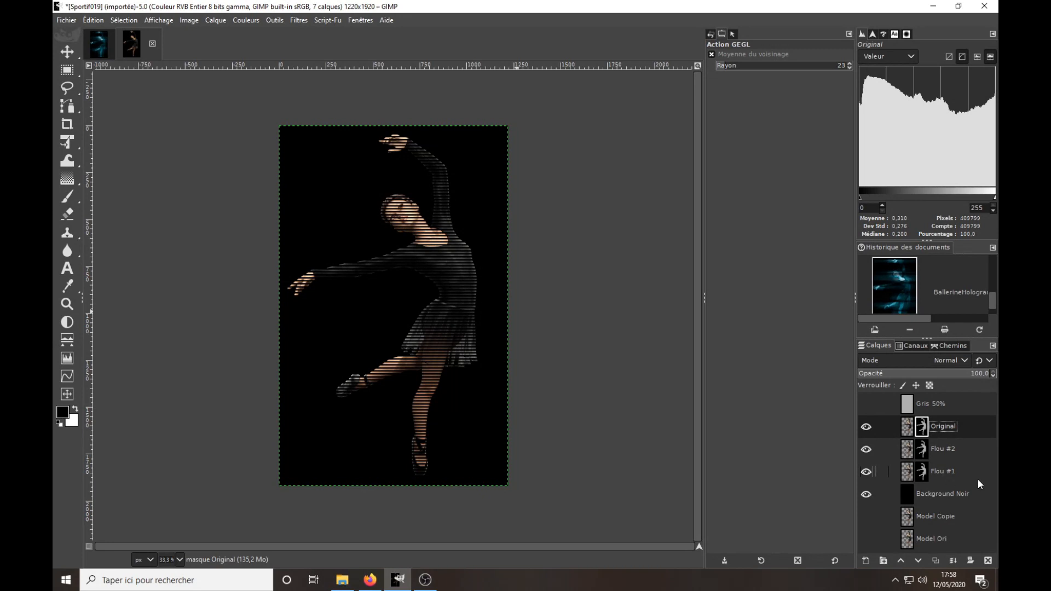
# Apply the layer mask of Flou #1 permanently to the layer.
pyautogui.click(943, 471)
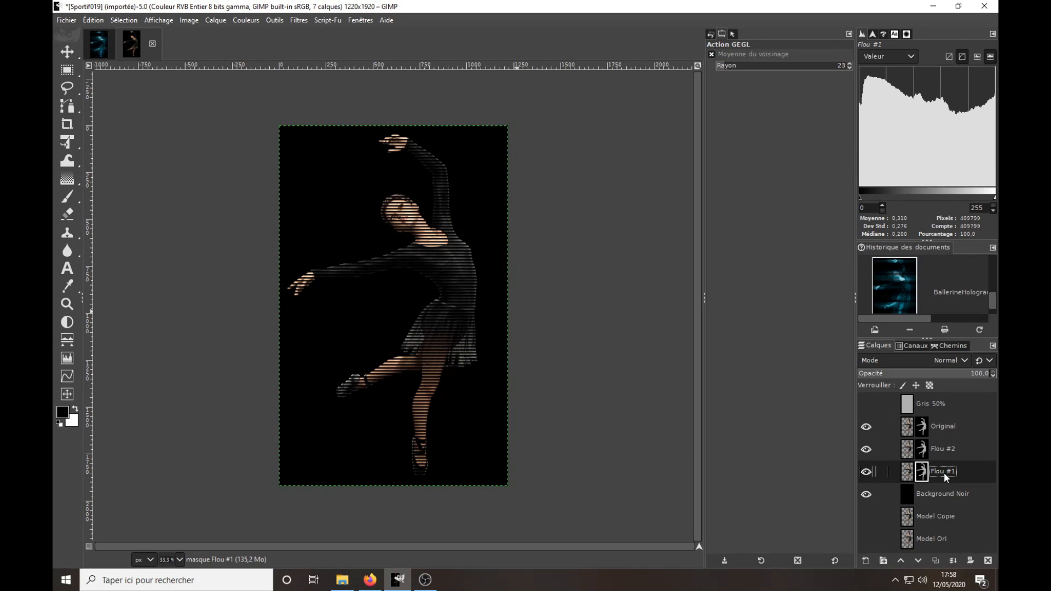
pyautogui.rightClick(910, 474)
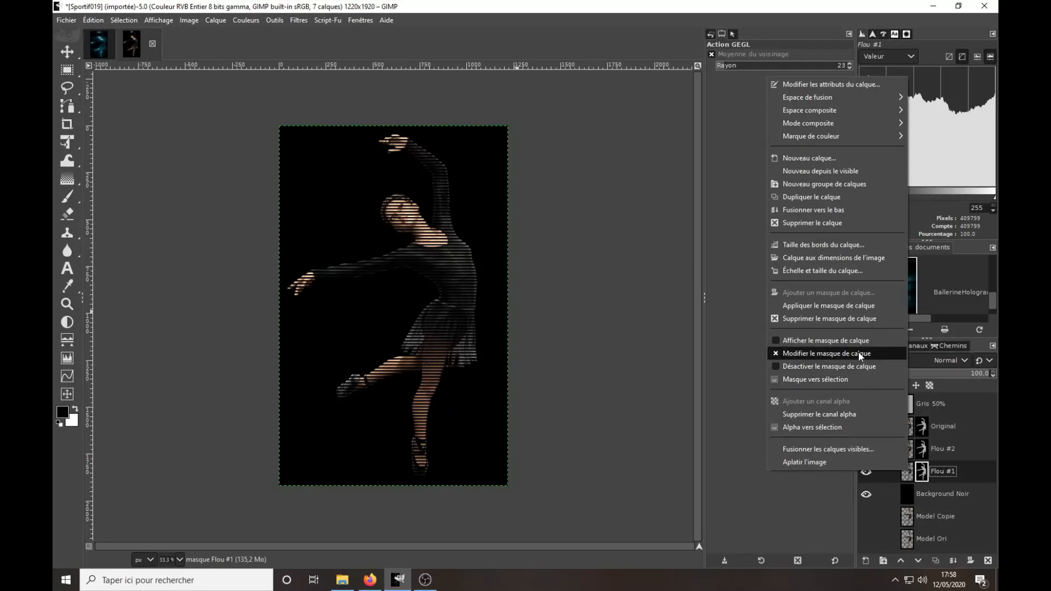
pyautogui.click(855, 305)
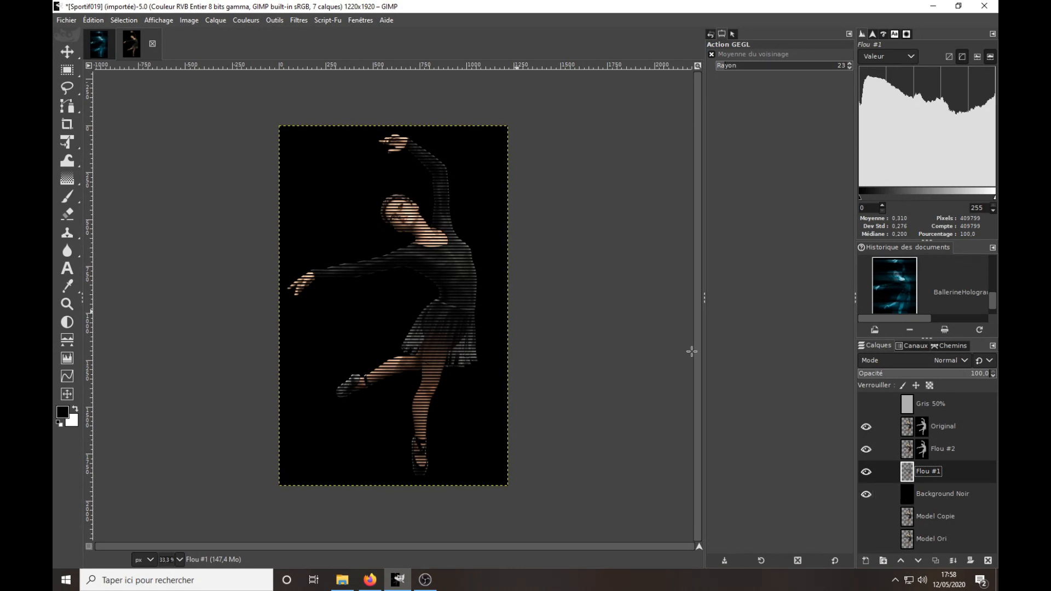
# Apply a linear motion blur with length 1000 and angle 0 to Flou #1, and repeat it once with the same settings.
pyautogui.click(302, 20)
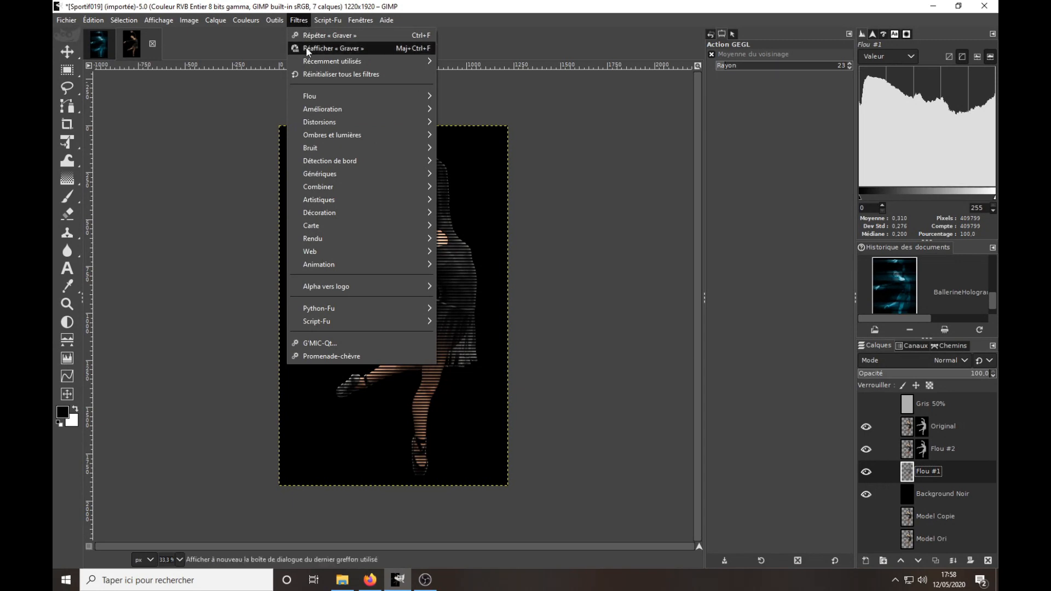
pyautogui.moveTo(309, 96)
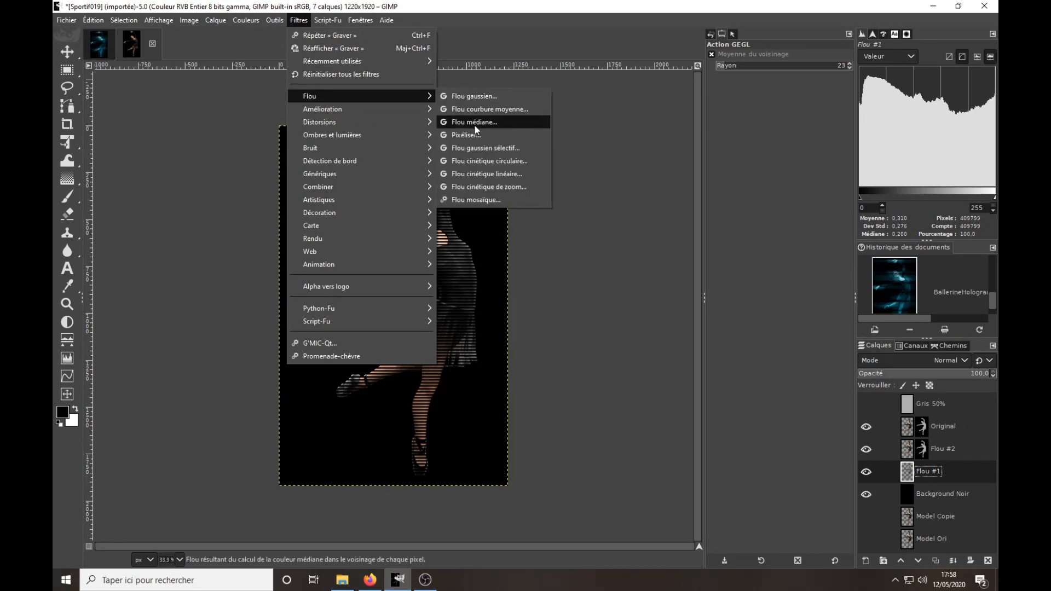
pyautogui.click(489, 179)
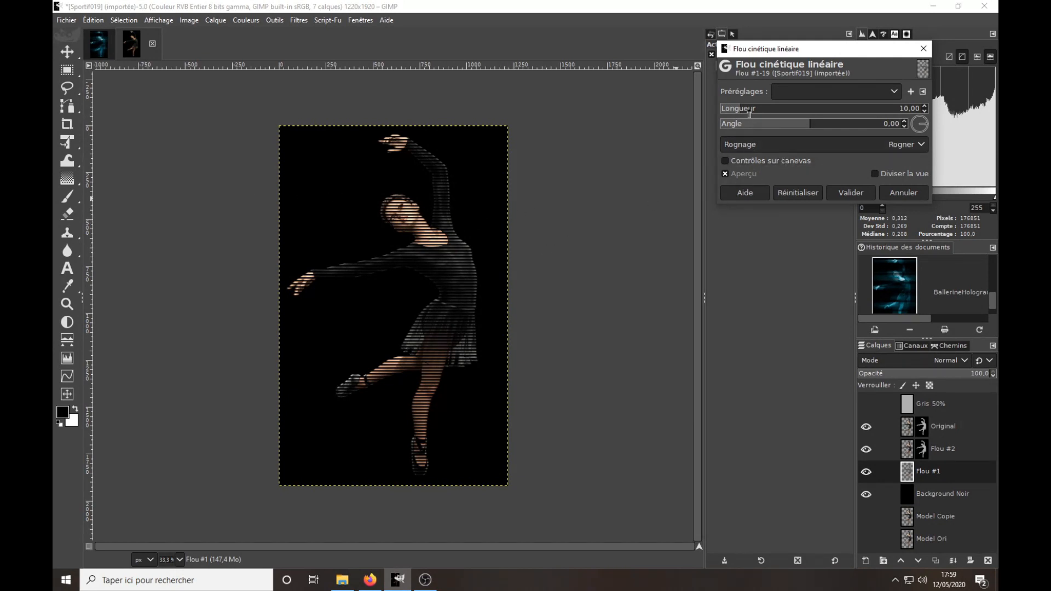
pyautogui.moveTo(743, 109); pyautogui.dragTo(822, 109)
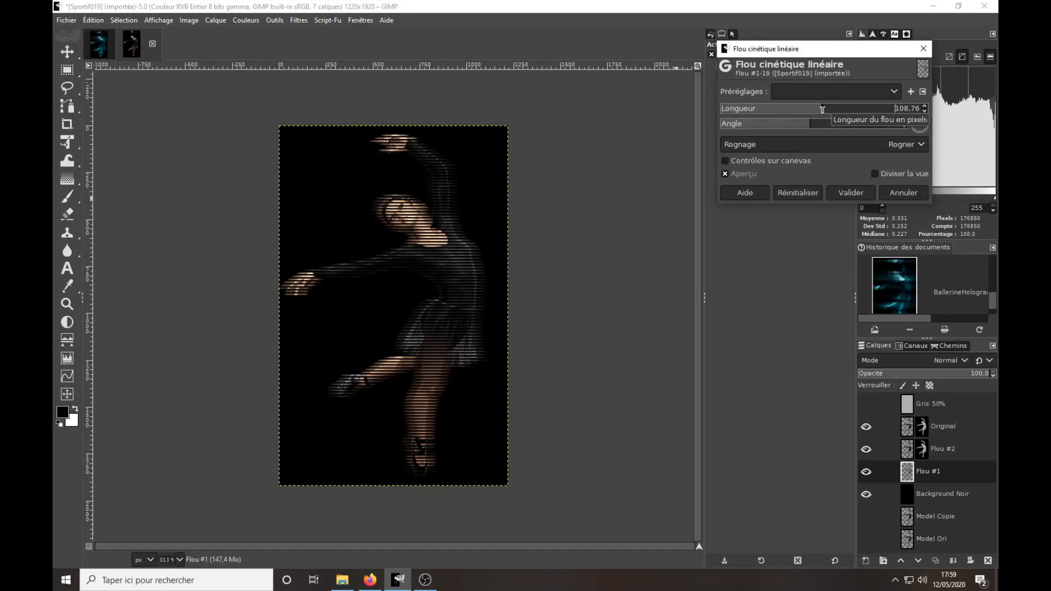
pyautogui.rightClick(909, 109)
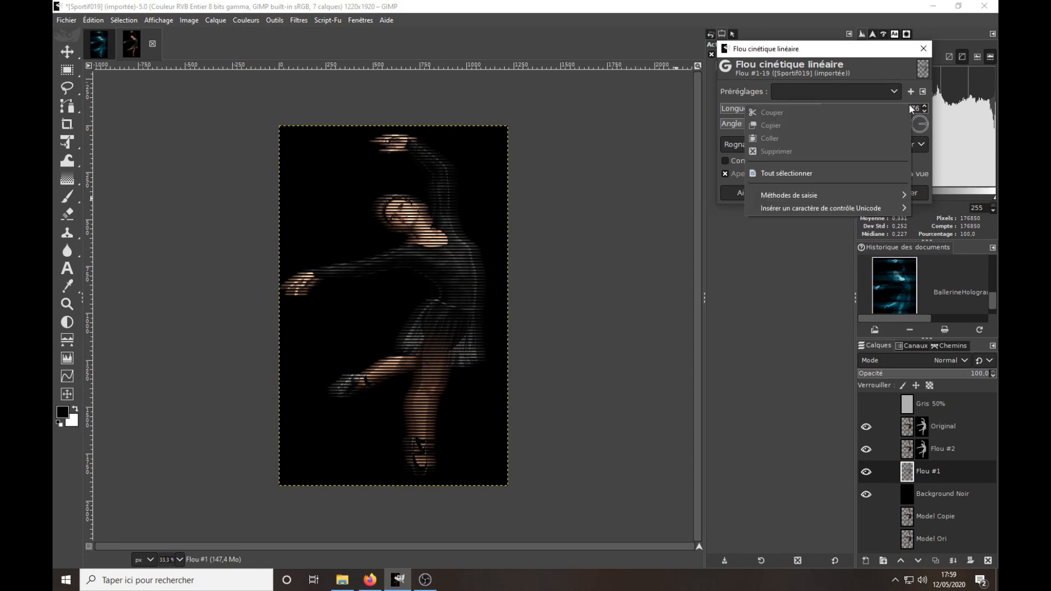
pyautogui.click(817, 171)
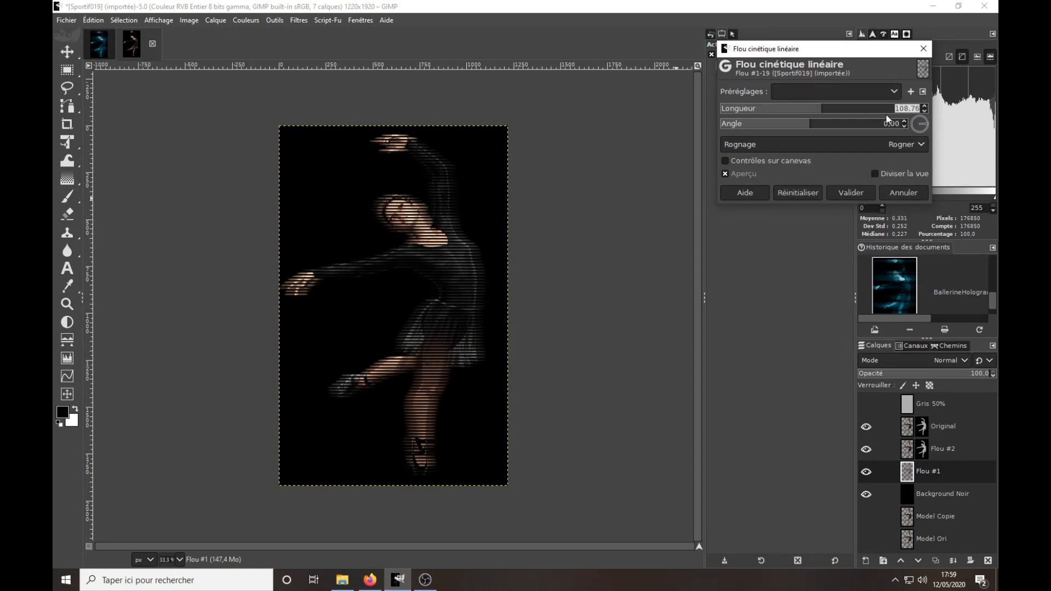
pyautogui.write('1000')
pyautogui.press('Return')
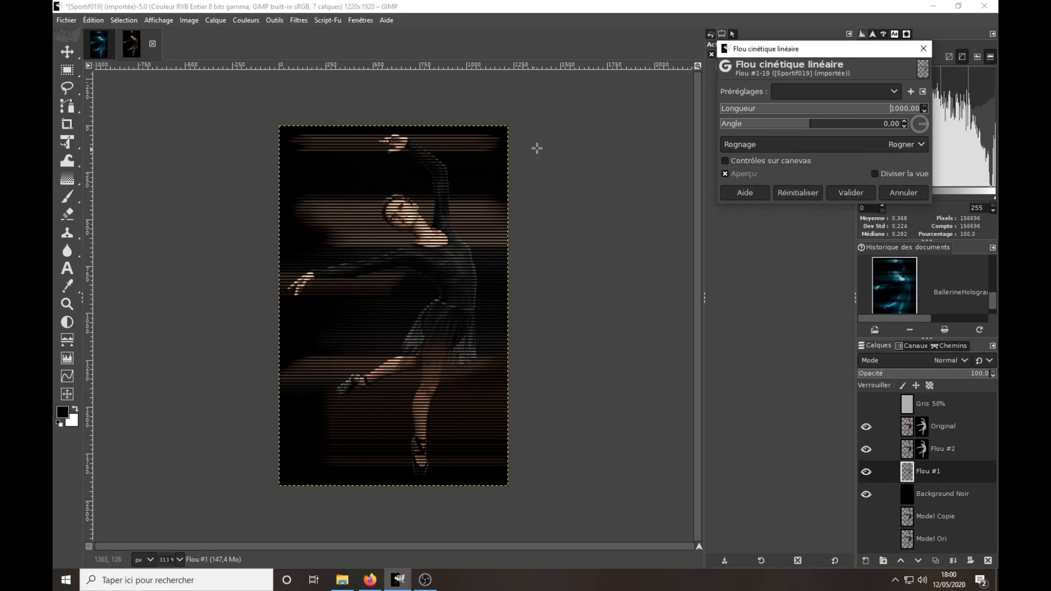
pyautogui.click(850, 193)
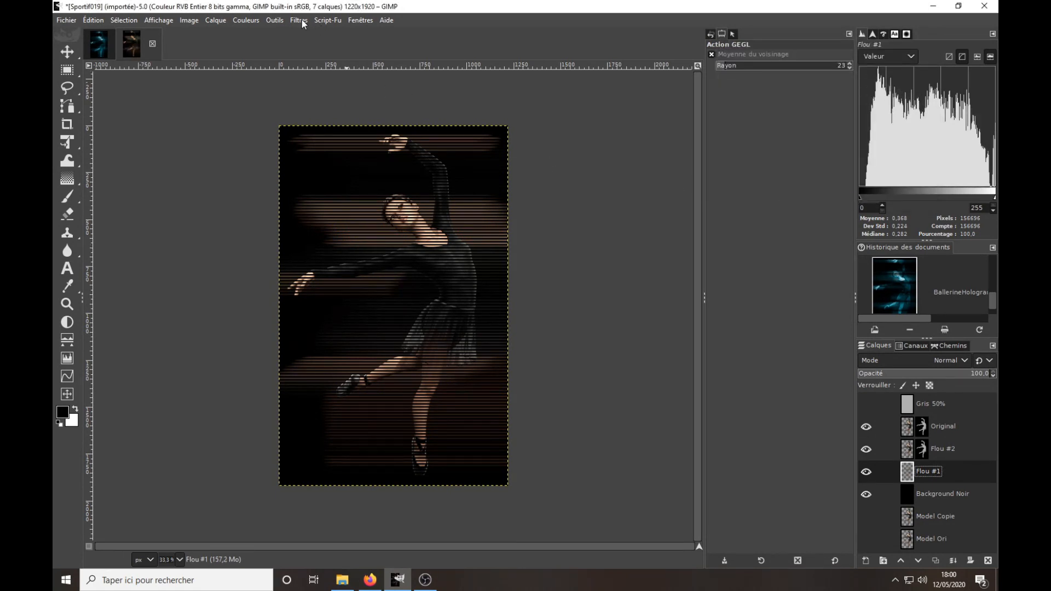
pyautogui.click(290, 20)
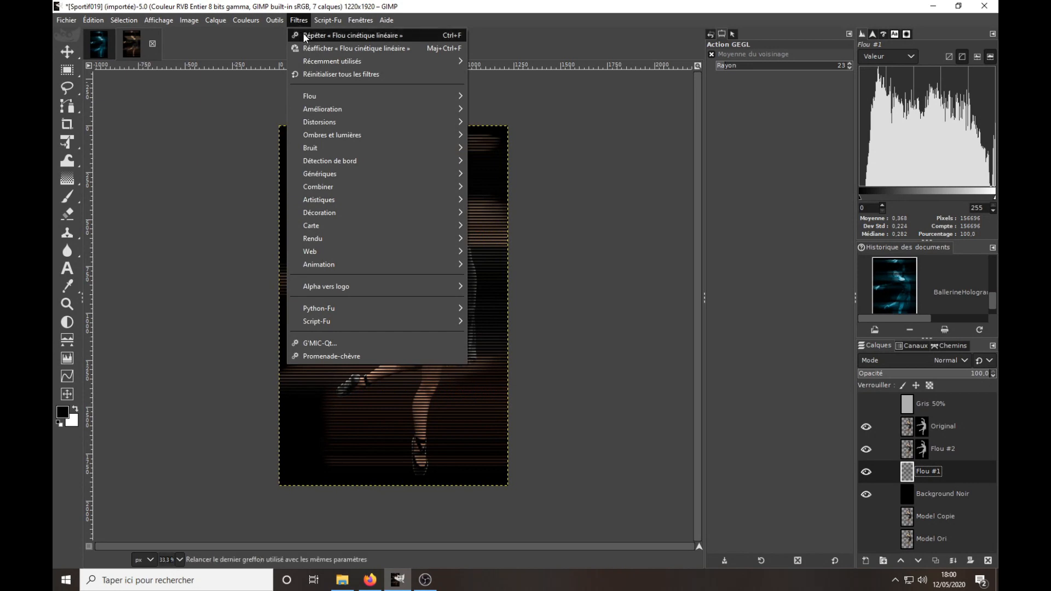
pyautogui.click(334, 31)
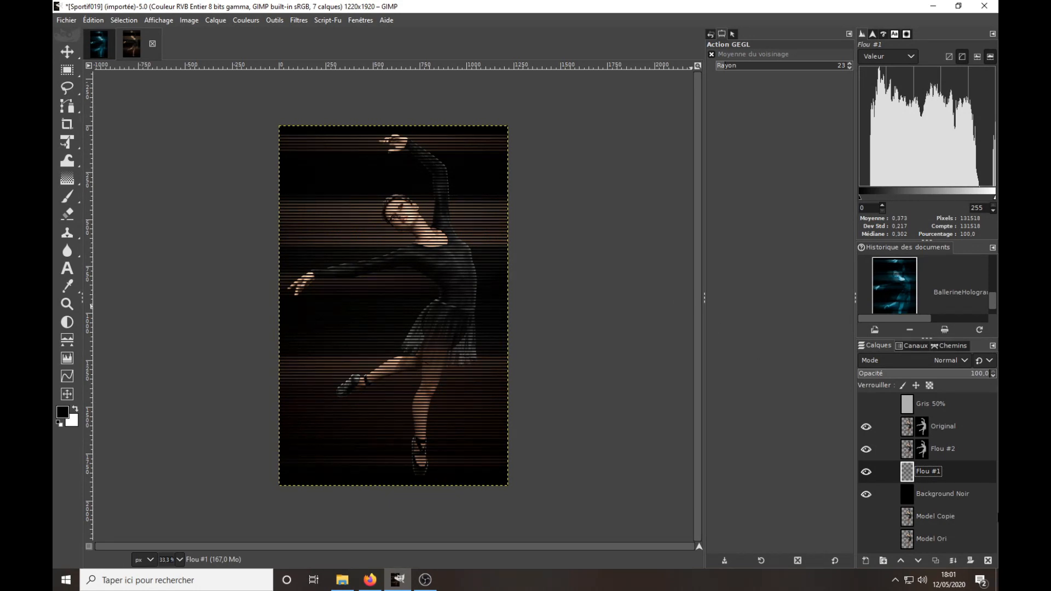
# Apply the layer mask of Flou #2 permanently to the layer.
pyautogui.click(909, 450)
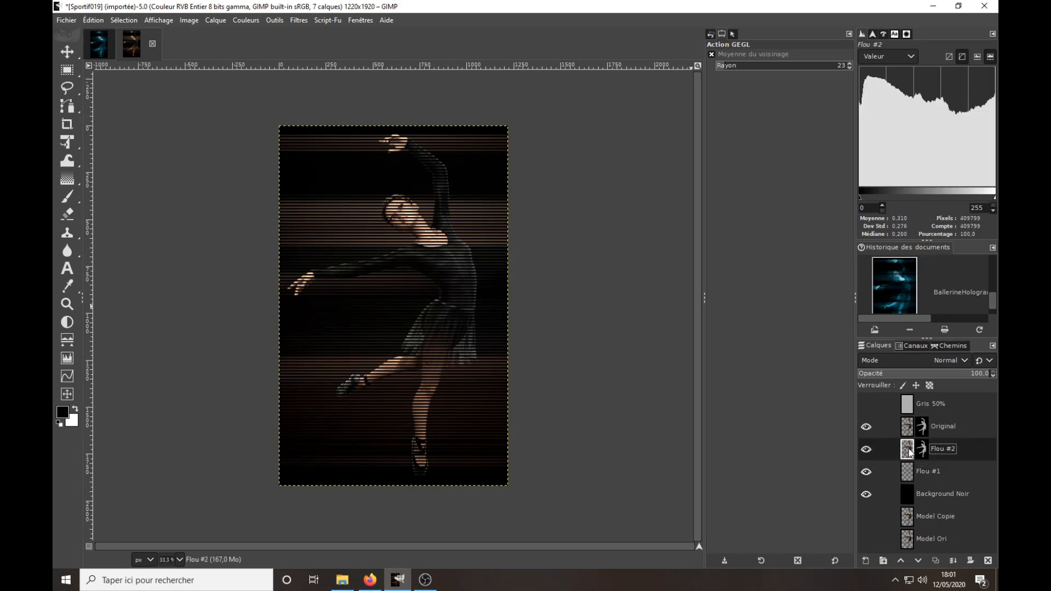
pyautogui.rightClick(910, 451)
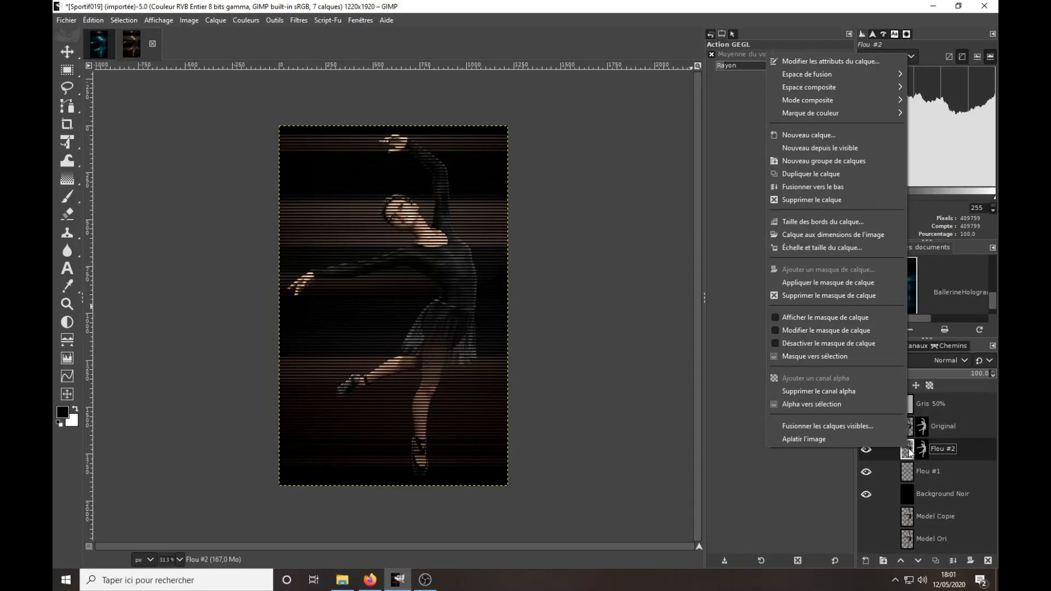
pyautogui.click(817, 281)
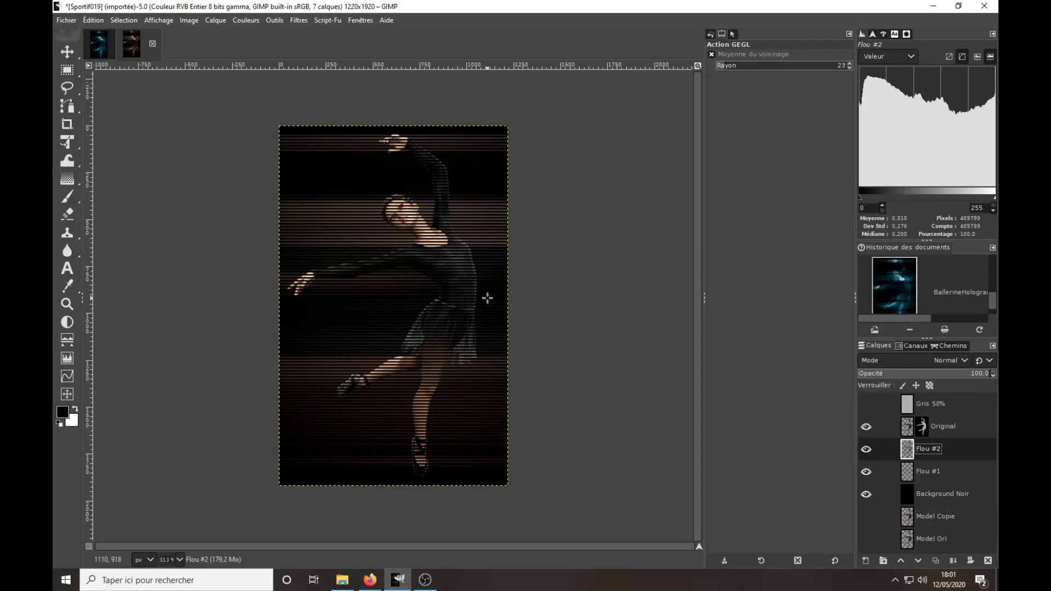
# Start a linear motion blur on Flou #2 and try lengths of 500 and 400 at angle 0.
pyautogui.click(299, 20)
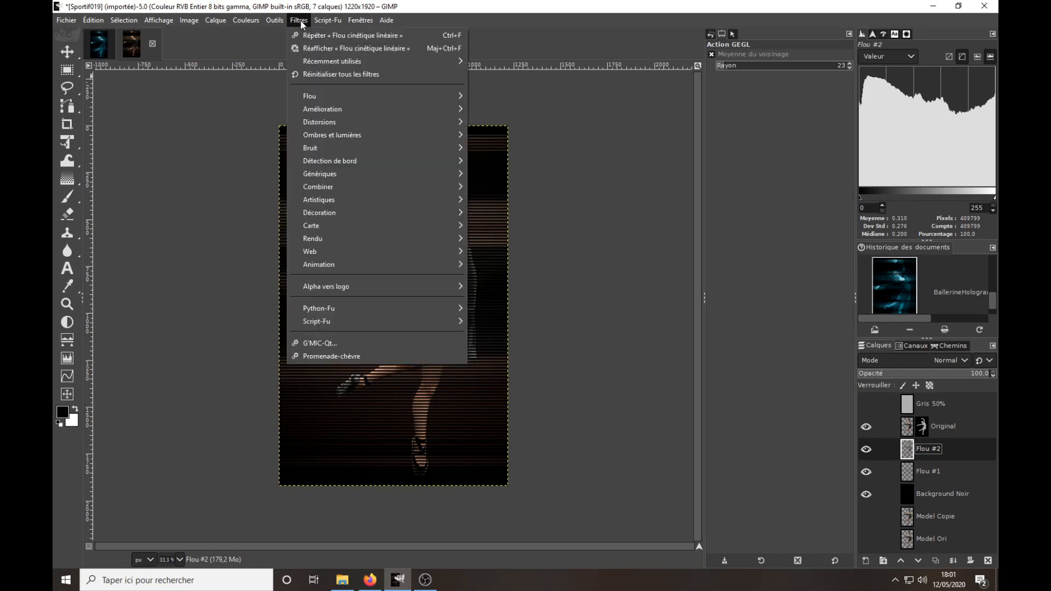
pyautogui.click(307, 48)
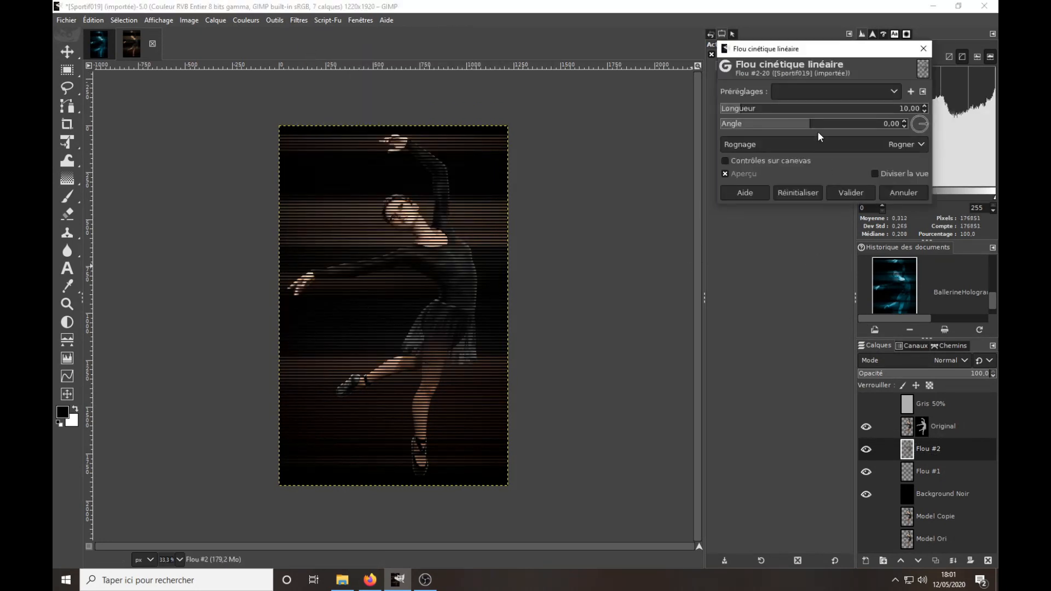
pyautogui.click(908, 108)
pyautogui.write('500')
pyautogui.press('Return')
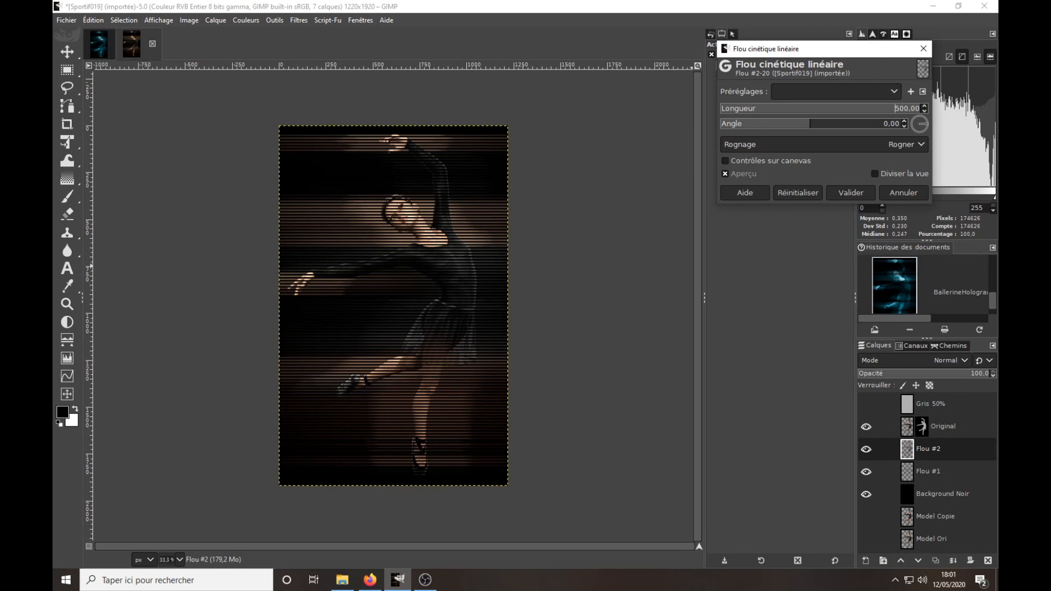
pyautogui.rightClick(900, 106)
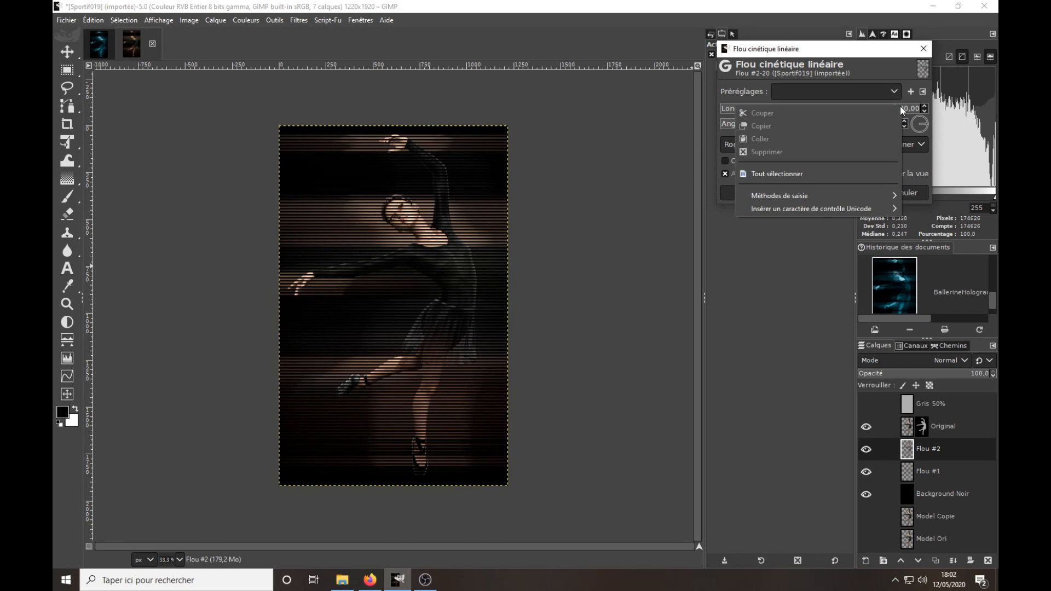
pyautogui.click(823, 173)
pyautogui.write('400')
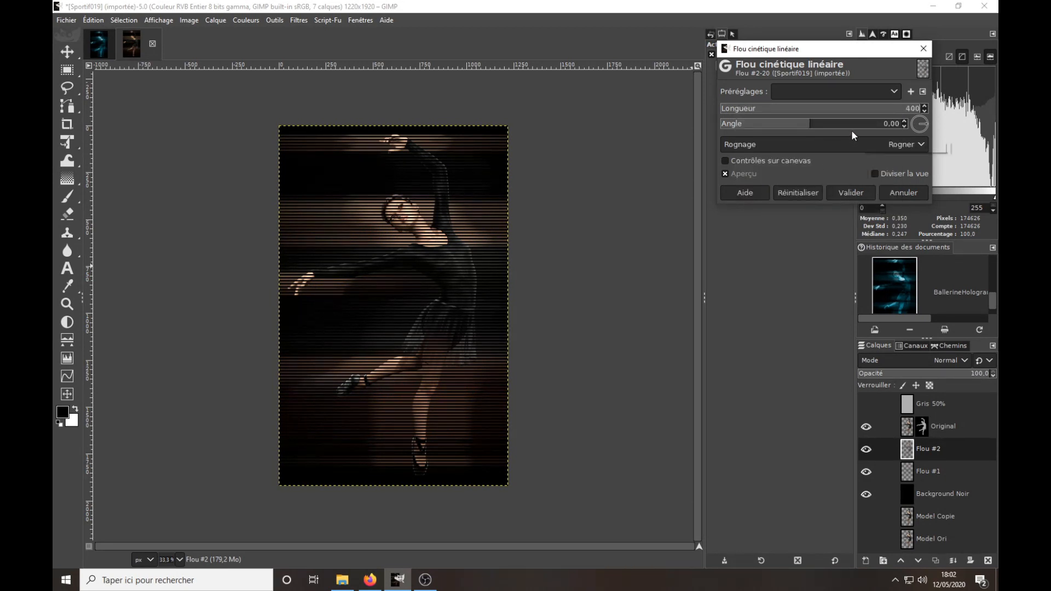
pyautogui.press('Return')
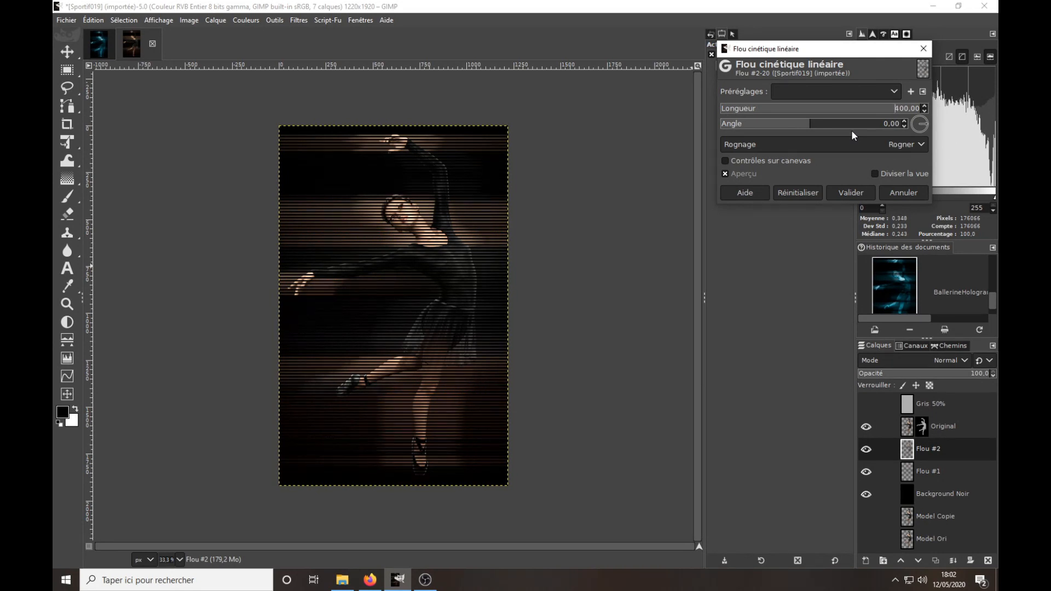
# Set the blur length to 350 and apply the linear motion blur to Flou #2.
pyautogui.rightClick(904, 109)
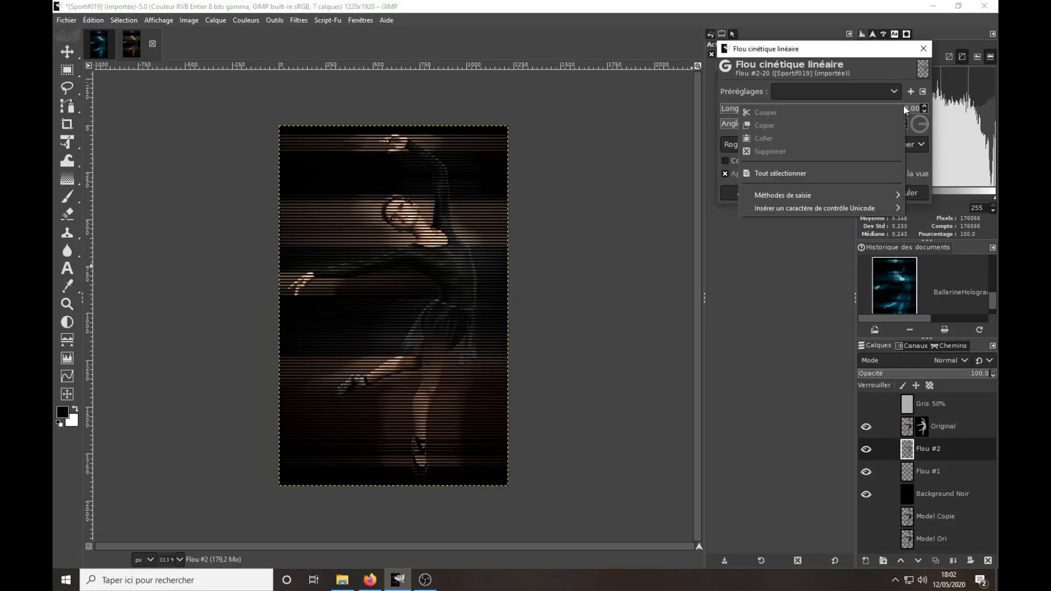
pyautogui.click(791, 171)
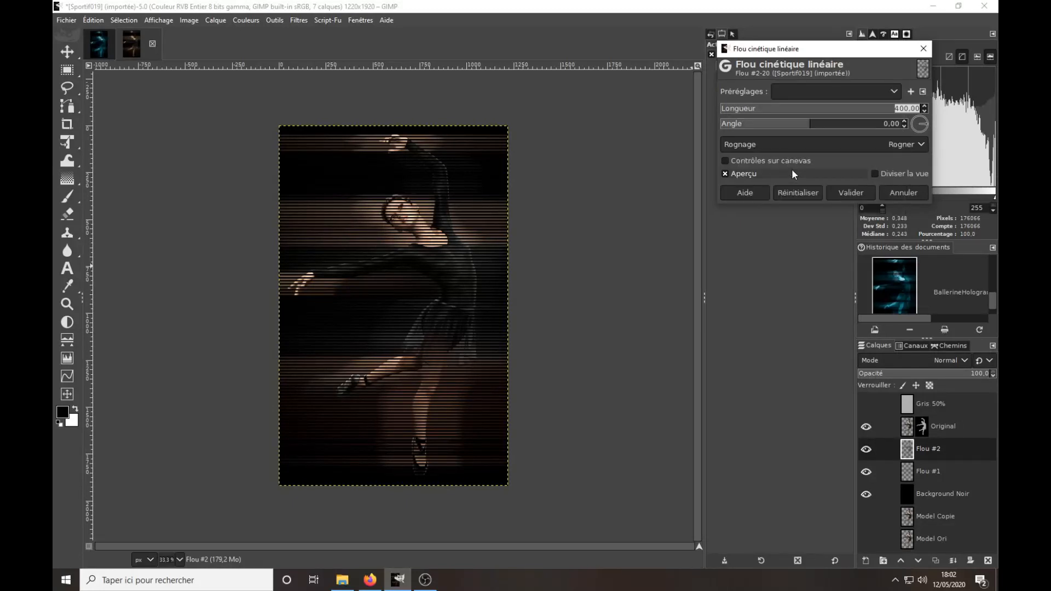
pyautogui.write('350,00')
pyautogui.press('Return')
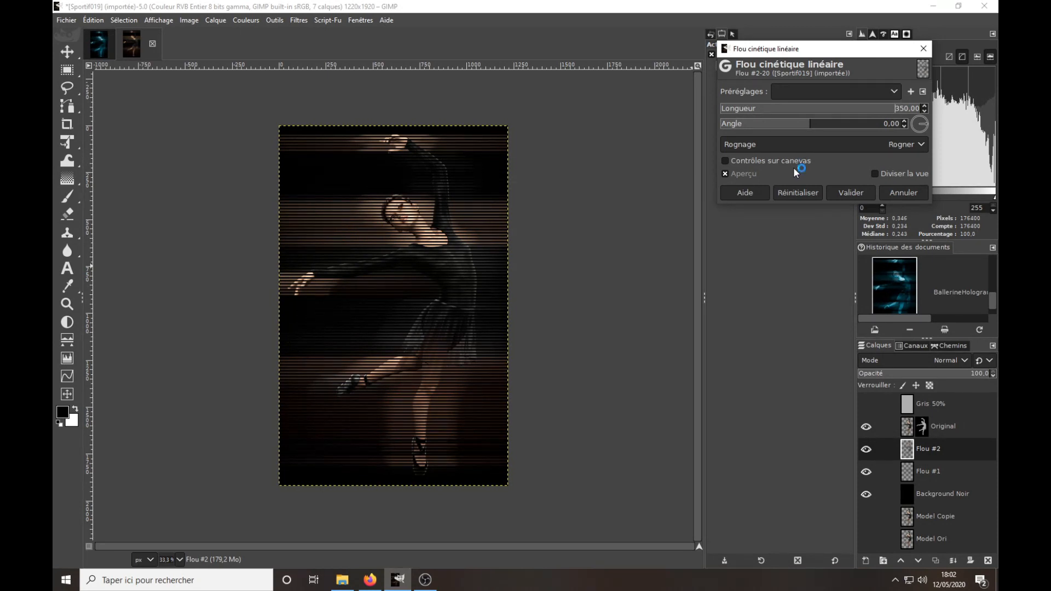
pyautogui.click(851, 192)
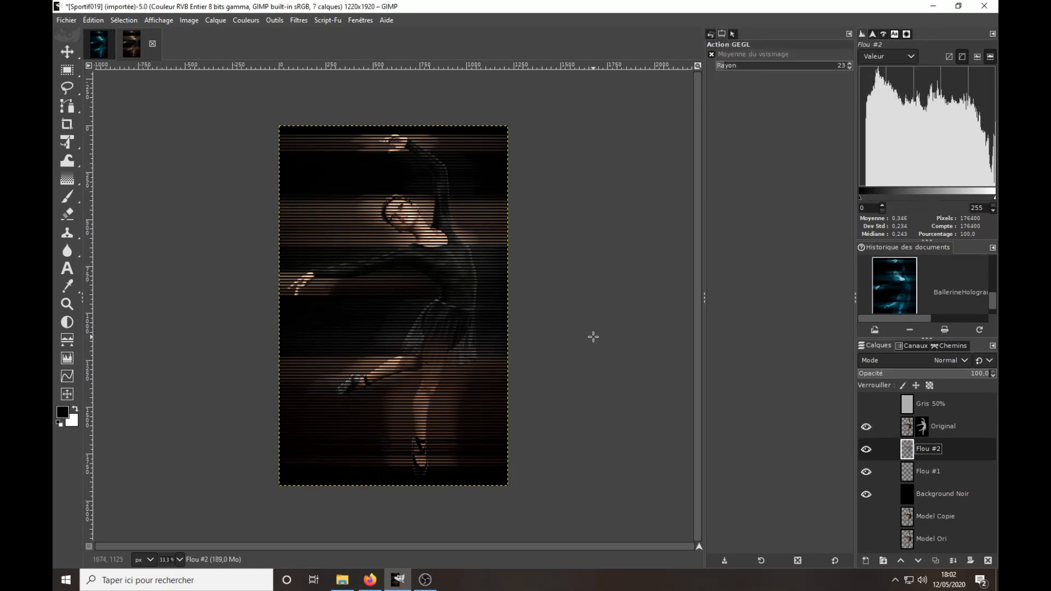
# Hide the Flou #2 and Flou #1 layers and examine the scan lines on the dancer's upper body at 100% zoom.
pyautogui.click(867, 449)
pyautogui.click(869, 473)
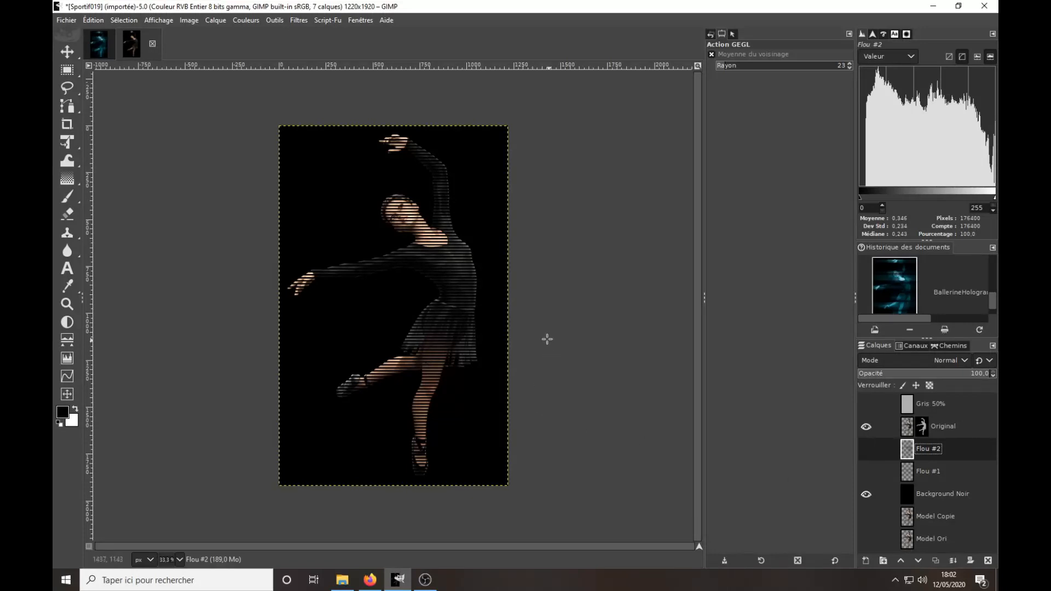
pyautogui.press('1')
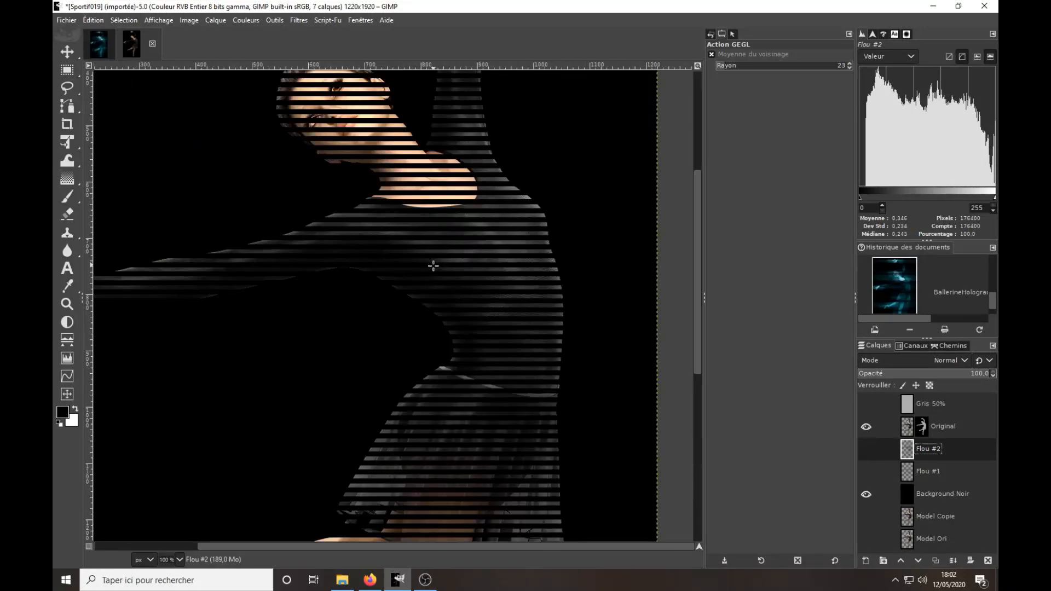
pyautogui.moveTo(695, 292); pyautogui.dragTo(698, 237)
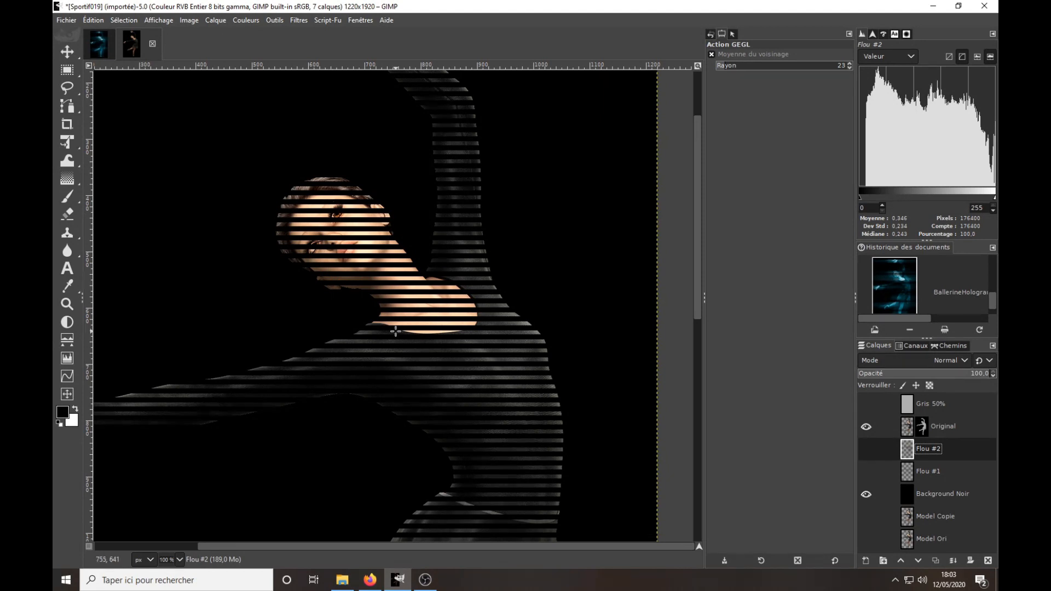
pyautogui.press('-')
pyautogui.press('-')
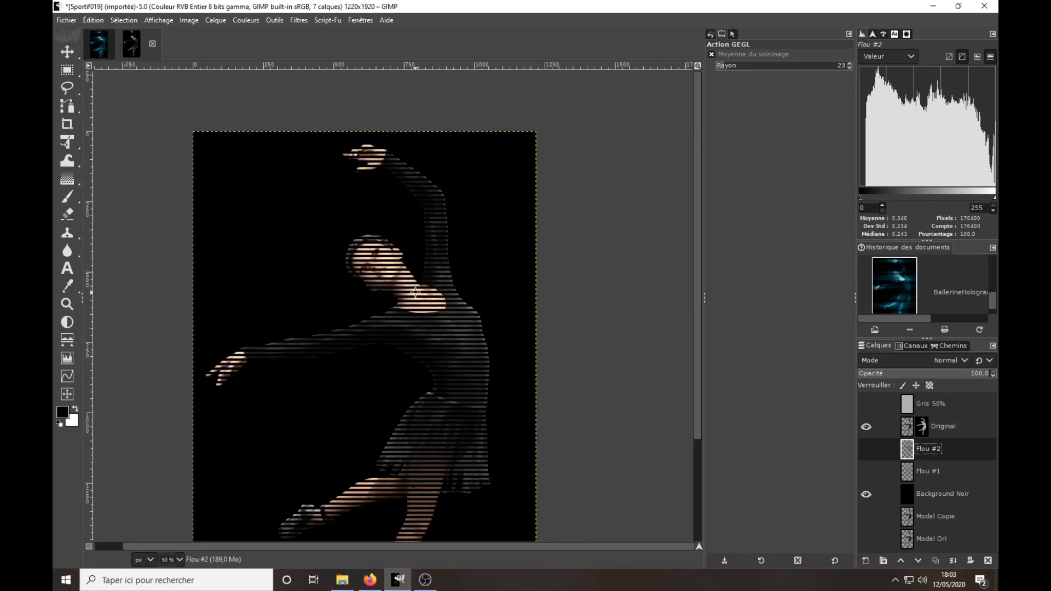
pyautogui.press('-')
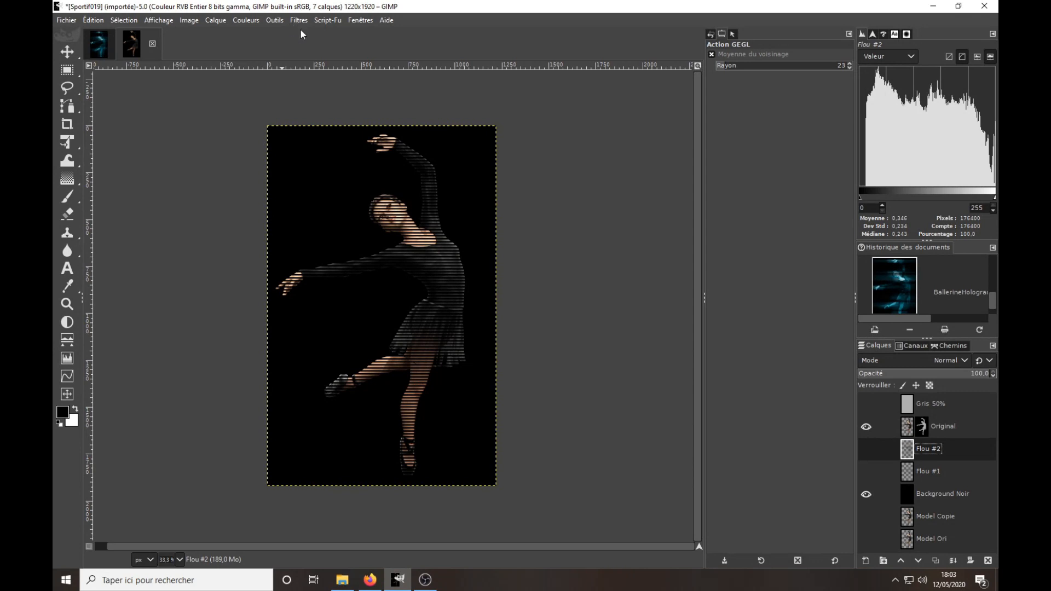
# Show the image navigation preview and fit the whole image in the view.
pyautogui.press('+')
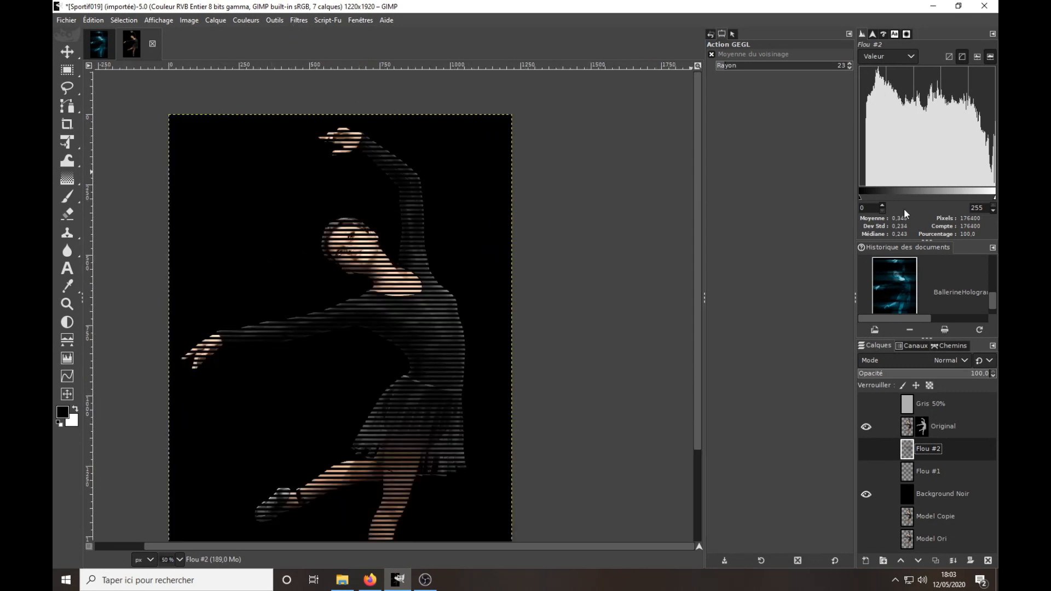
pyautogui.click(873, 33)
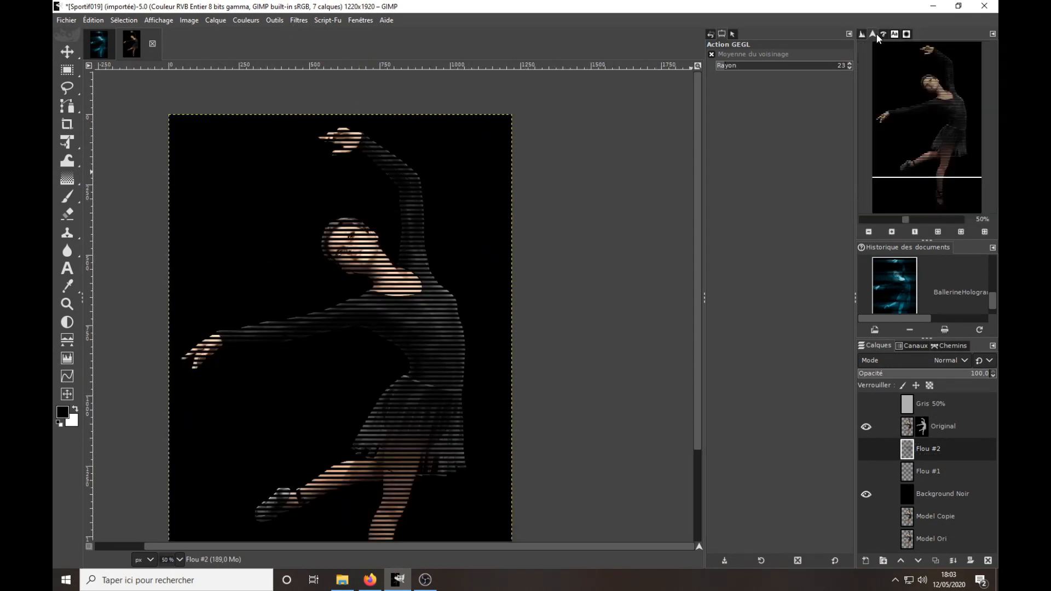
pyautogui.click(935, 232)
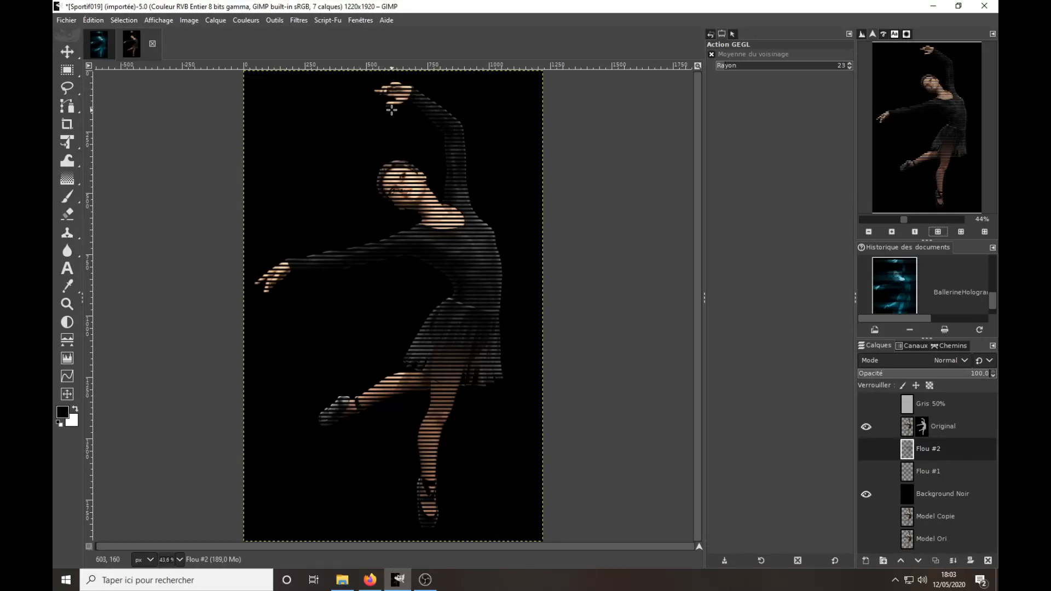
pyautogui.click(299, 21)
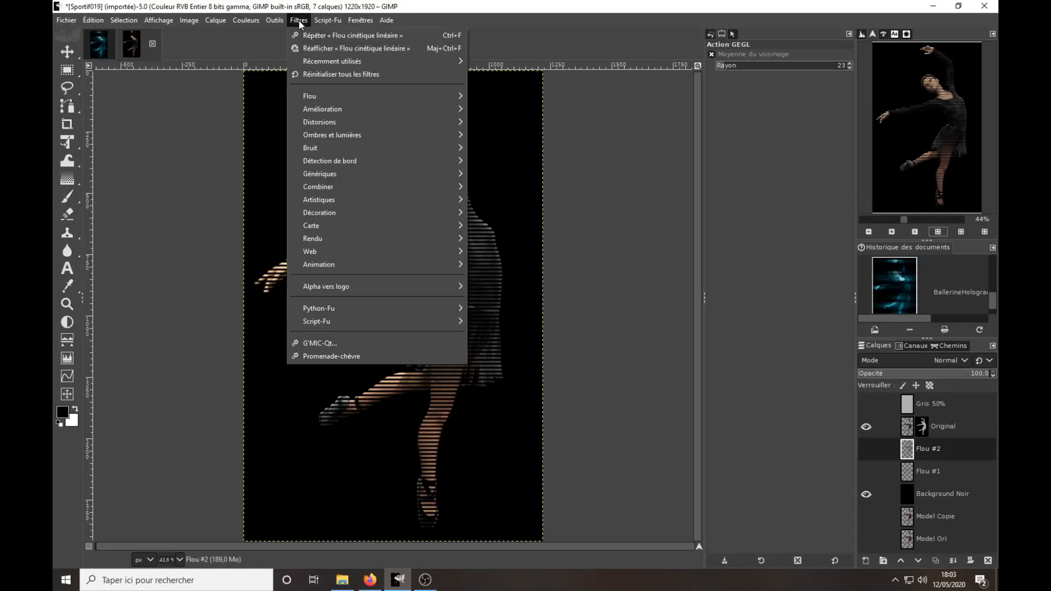
pyautogui.click(325, 342)
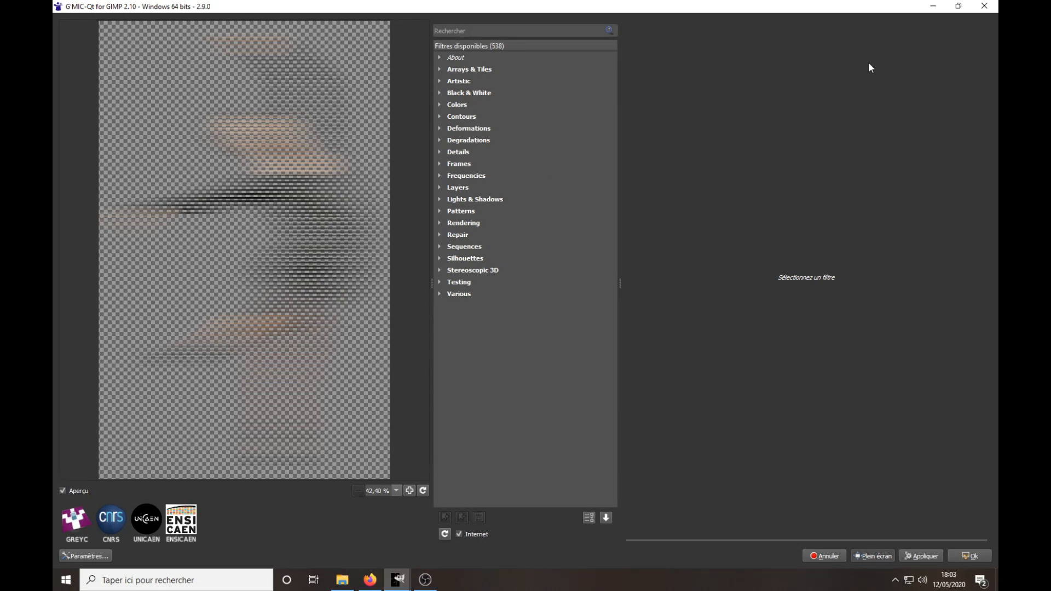
pyautogui.click(984, 6)
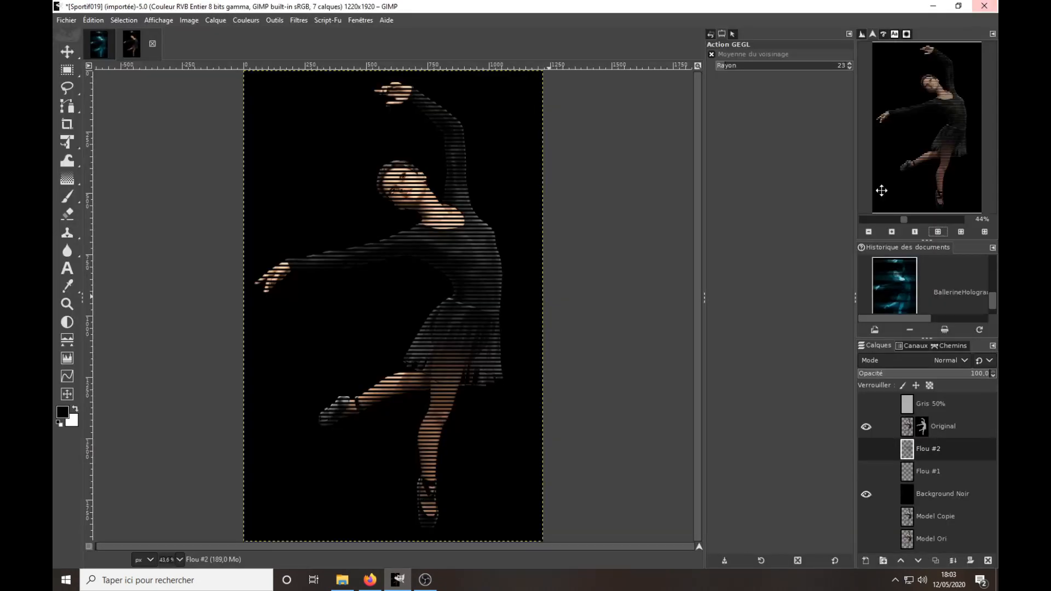
# Start the G'MIC-Qt Ripple deformation filter on the Original layer and set its shape to Bloc.
pyautogui.click(937, 433)
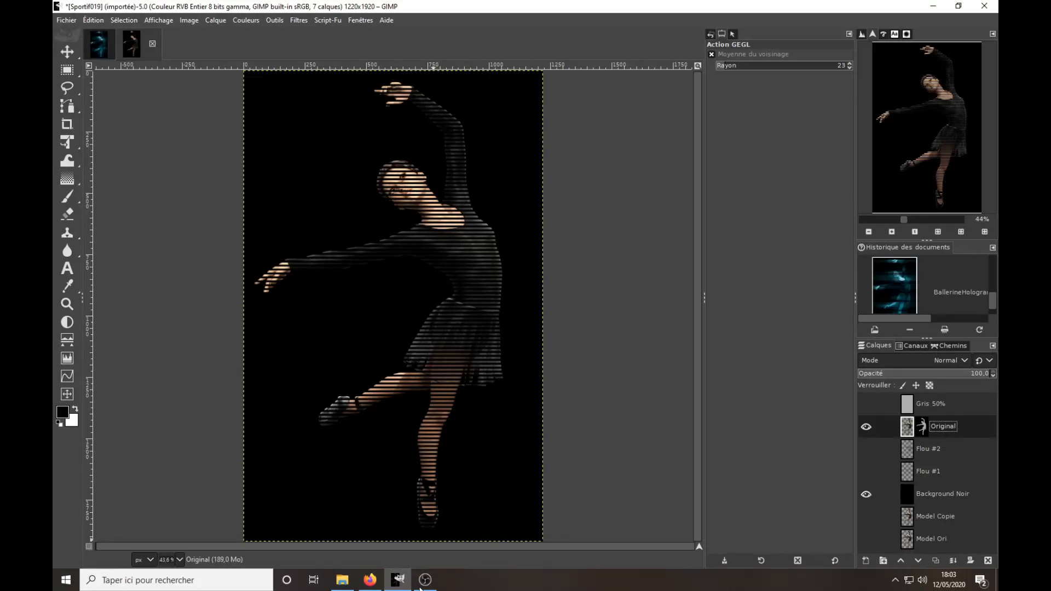
pyautogui.click(298, 20)
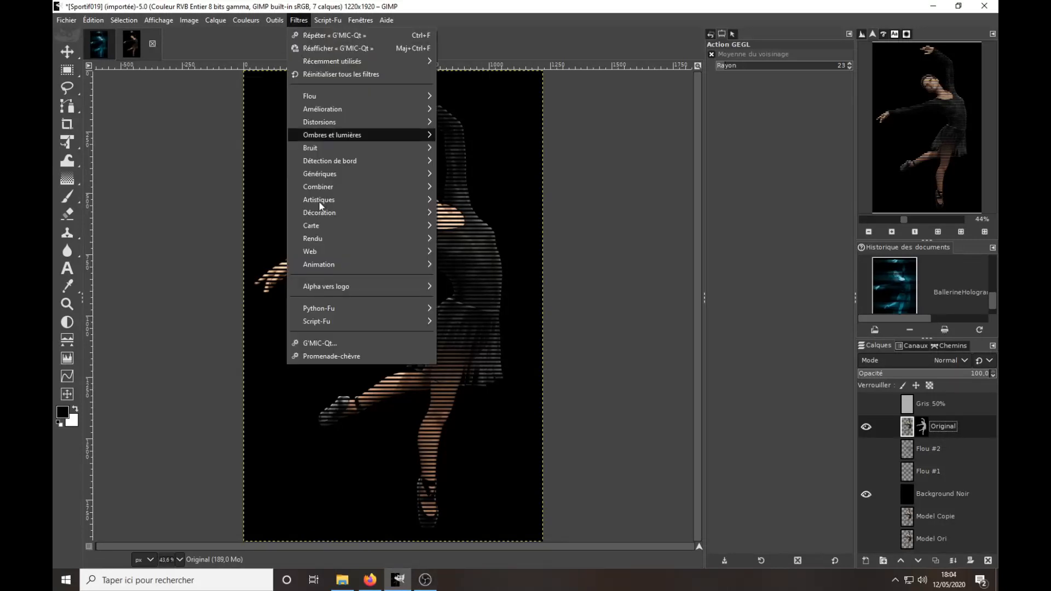
pyautogui.click(329, 343)
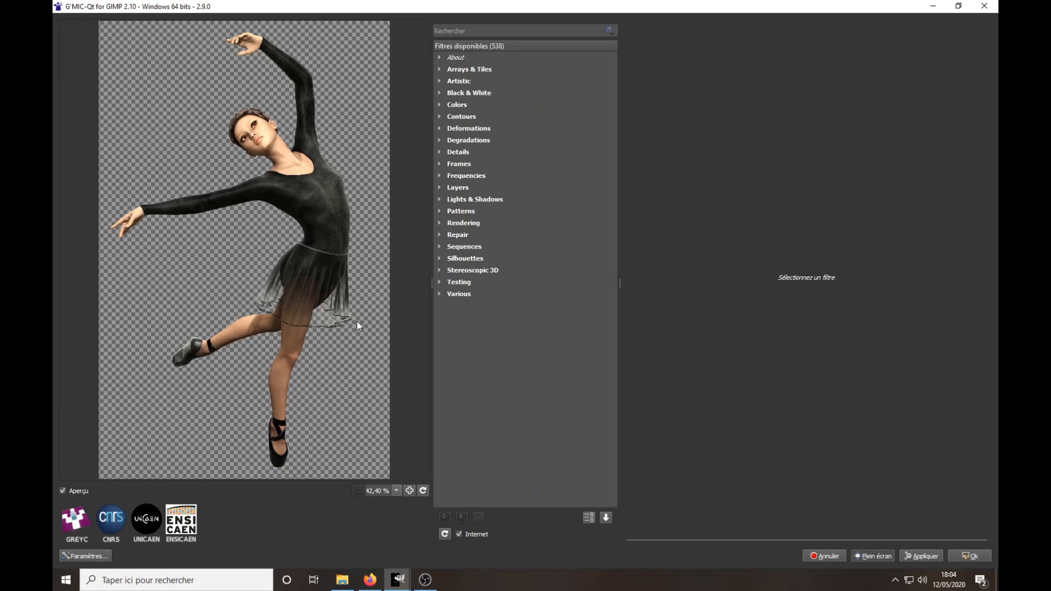
pyautogui.click(491, 29)
pyautogui.click(441, 130)
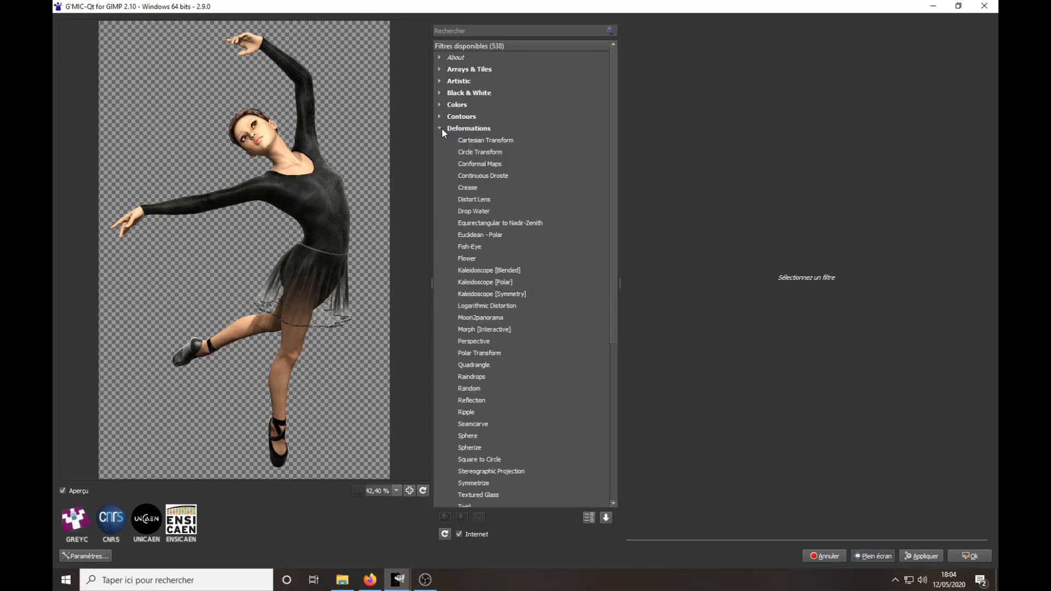
pyautogui.click(466, 412)
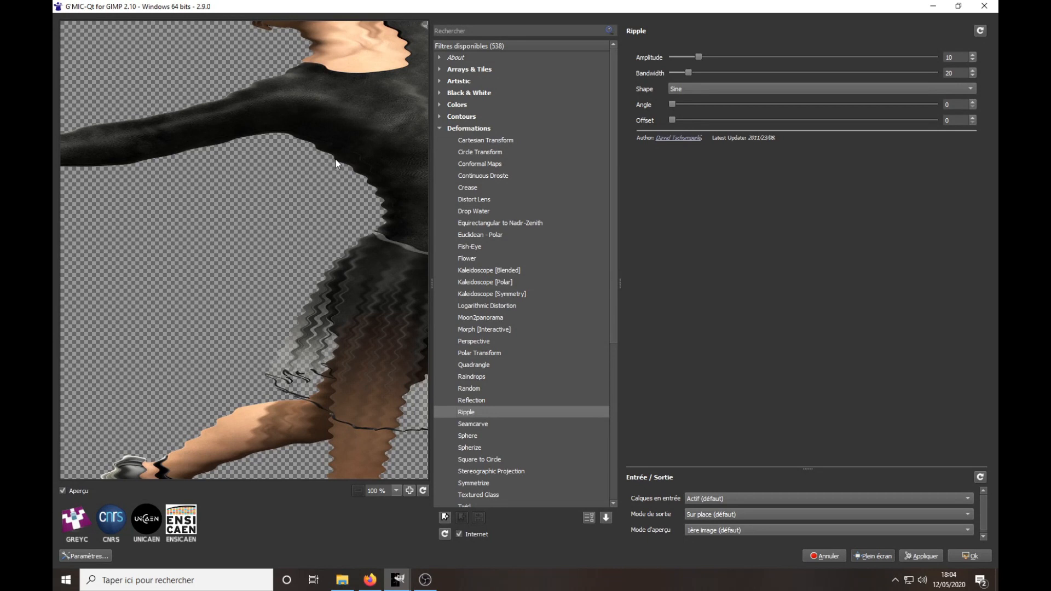
pyautogui.click(684, 90)
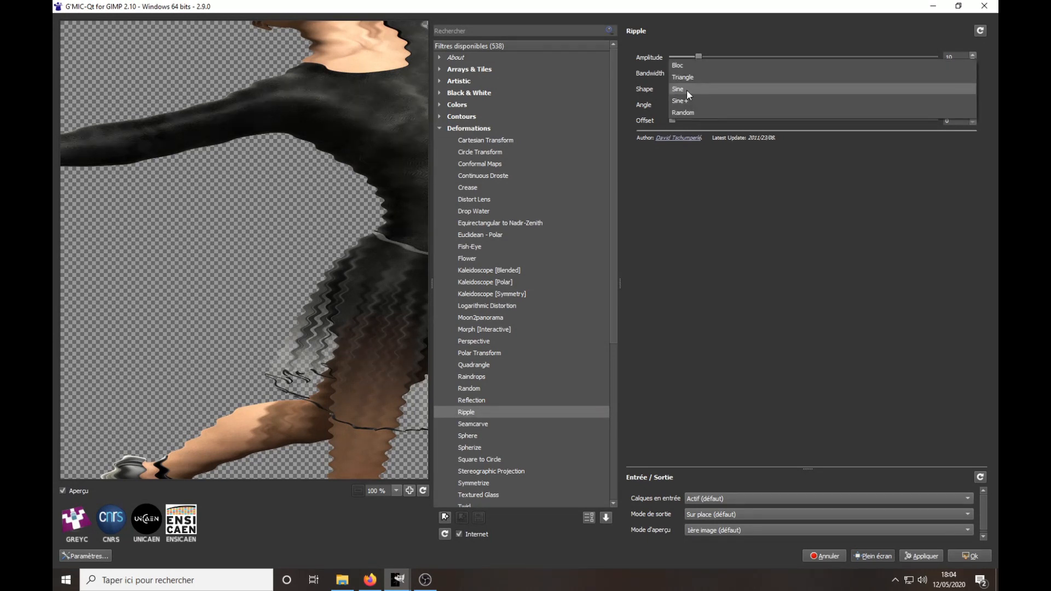
pyautogui.click(688, 64)
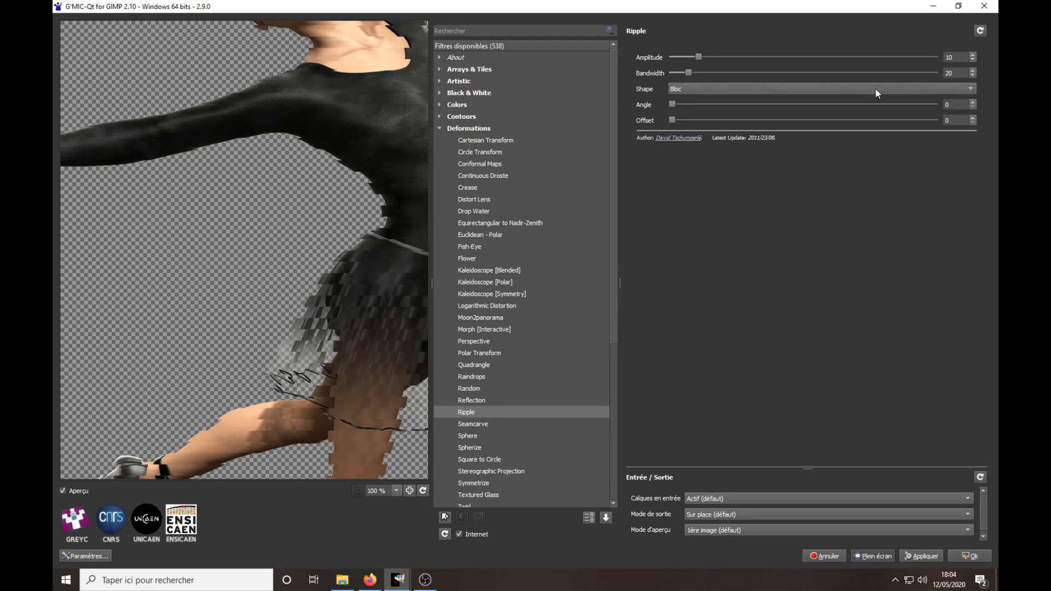
# Set the Ripple amplitude to 8 and bandwidth to 5, and apply the filter to the Original layer.
pyautogui.scroll(-7, 972, 60)
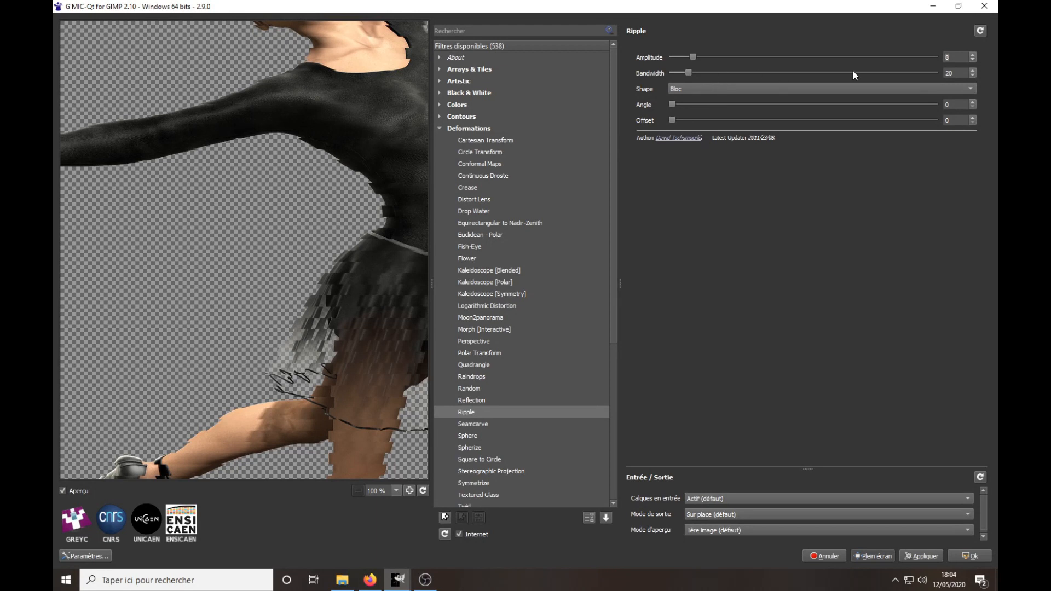
pyautogui.click(973, 75)
pyautogui.click(973, 75)
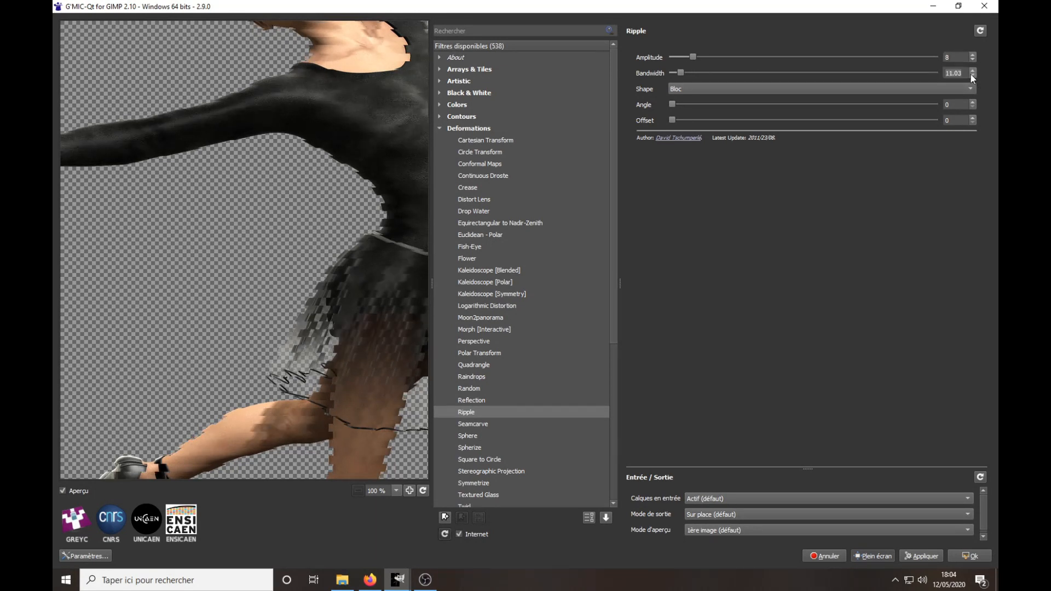
pyautogui.click(973, 75)
pyautogui.moveTo(965, 72); pyautogui.dragTo(895, 71)
pyautogui.write('5')
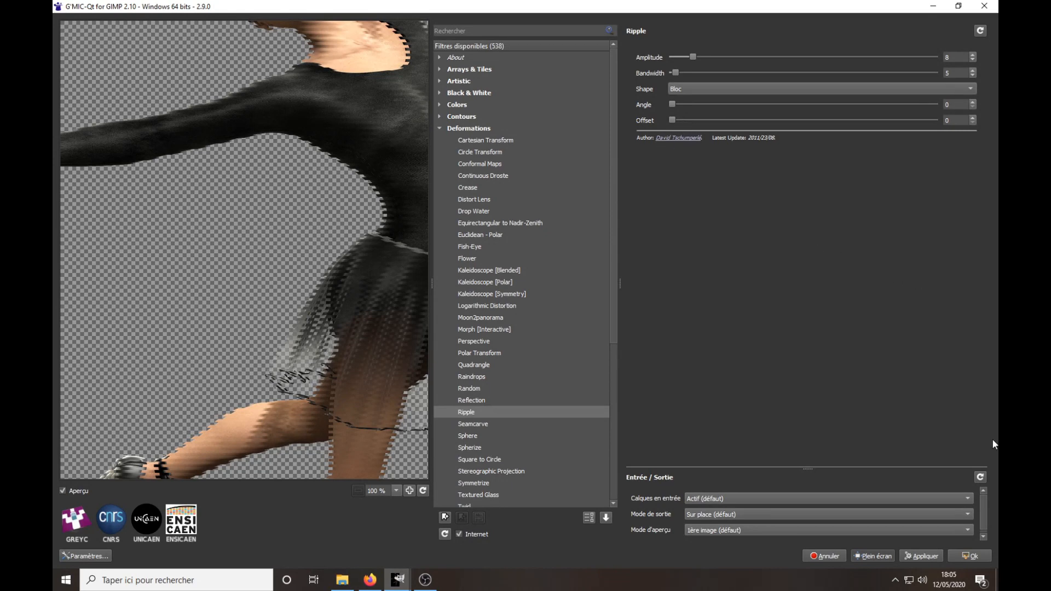
pyautogui.click(972, 556)
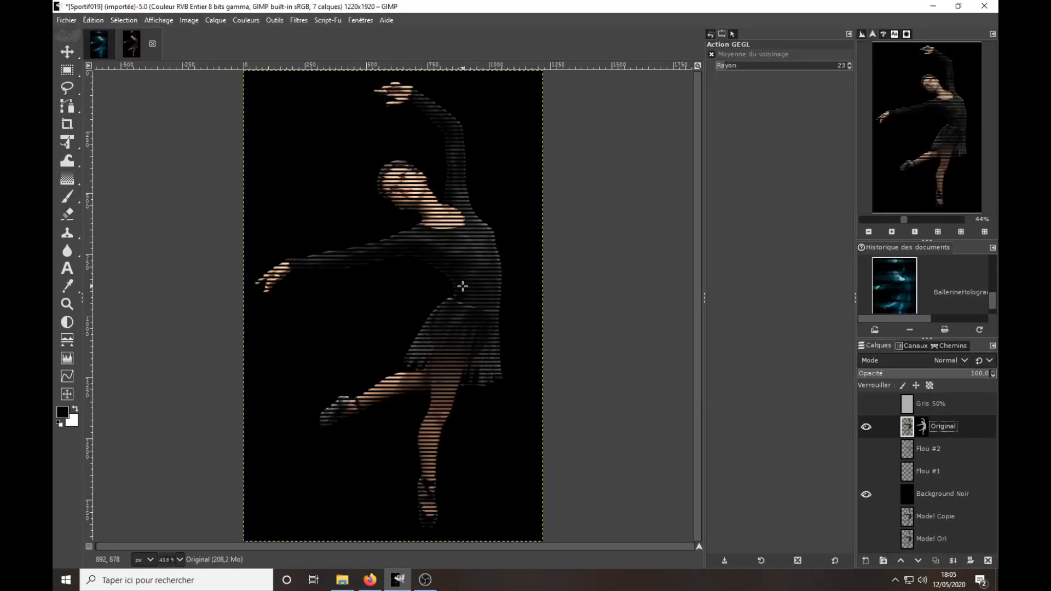
# Examine the rippled edges on the dancer's face, arms and torso at several zoom levels, ending at 100%.
pyautogui.scroll(5, 427, 237)
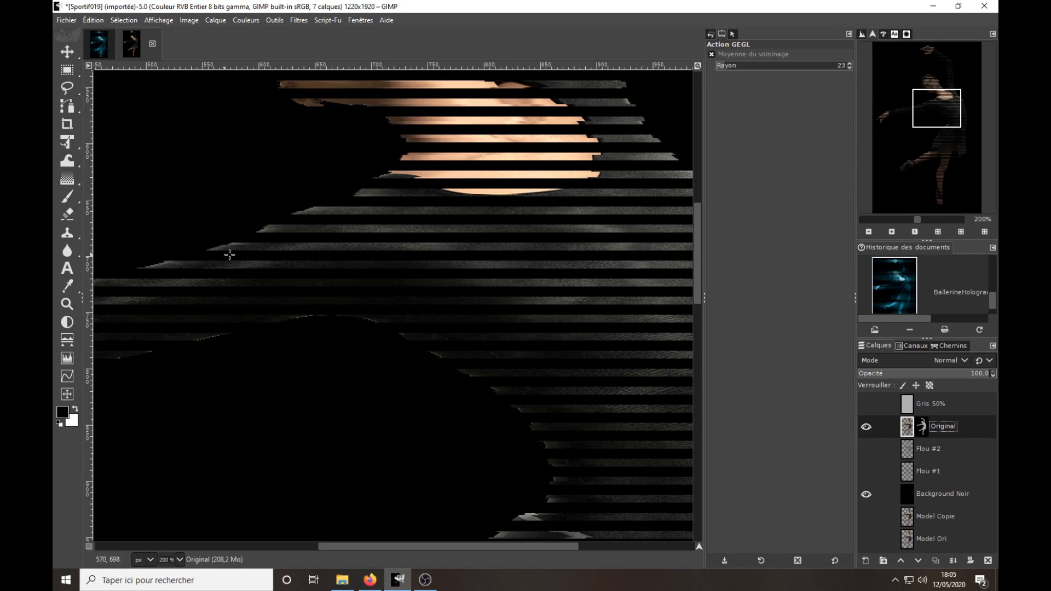
pyautogui.moveTo(701, 294); pyautogui.dragTo(700, 241)
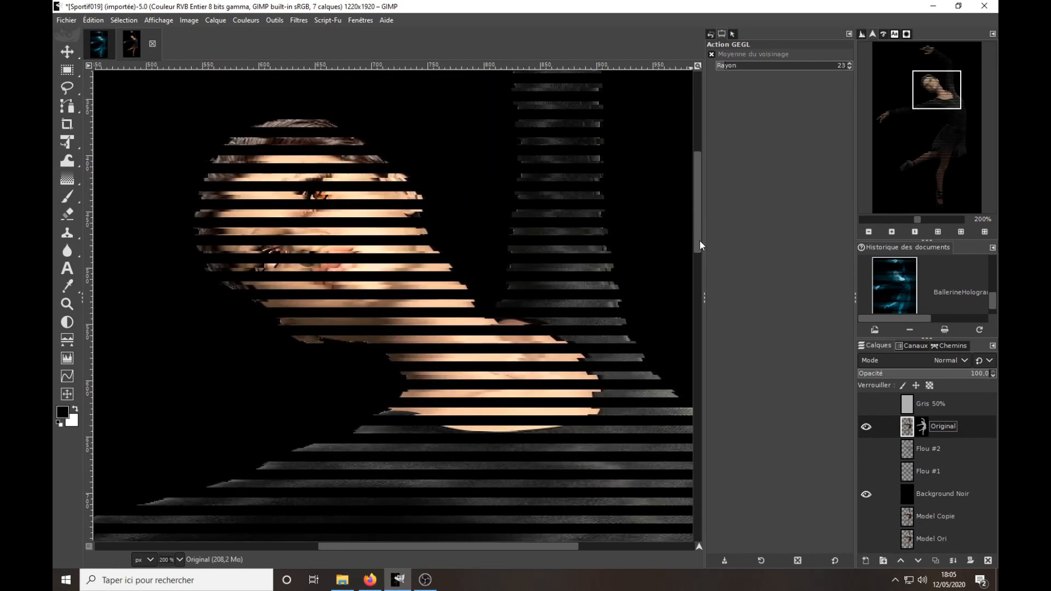
pyautogui.keyDown('ctrl'); pyautogui.scroll(-3, 467, 256); pyautogui.keyUp('ctrl')
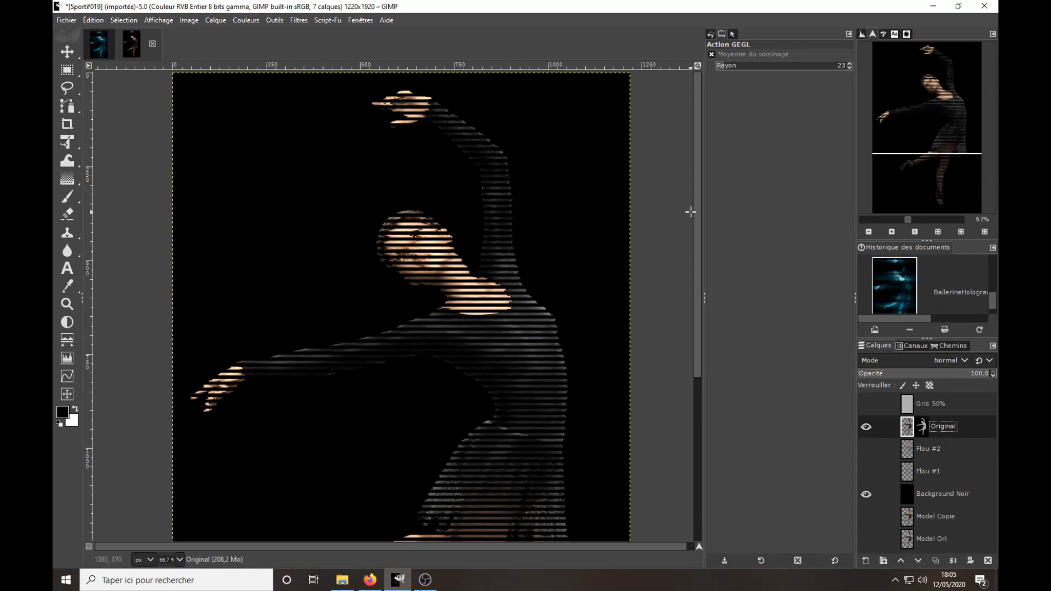
pyautogui.moveTo(696, 207); pyautogui.dragTo(643, 287)
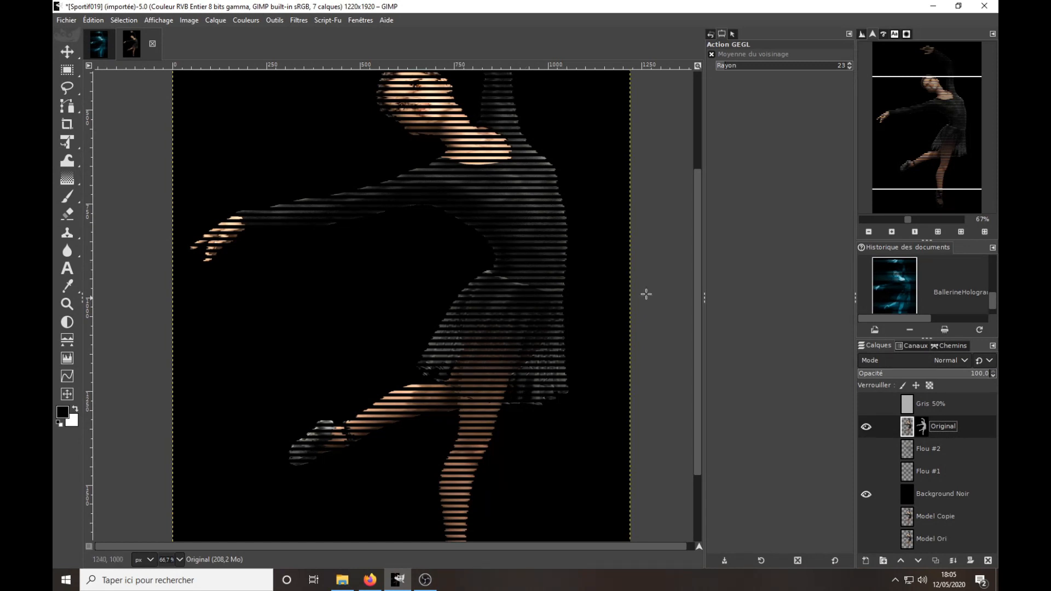
pyautogui.moveTo(695, 278); pyautogui.dragTo(694, 192)
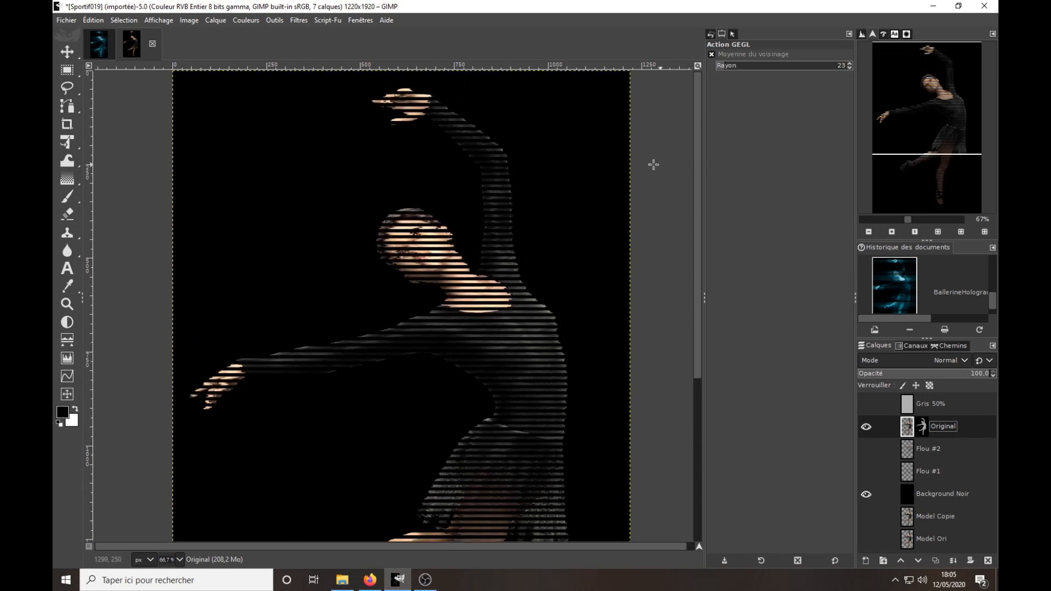
pyautogui.scroll(-2, 513, 235)
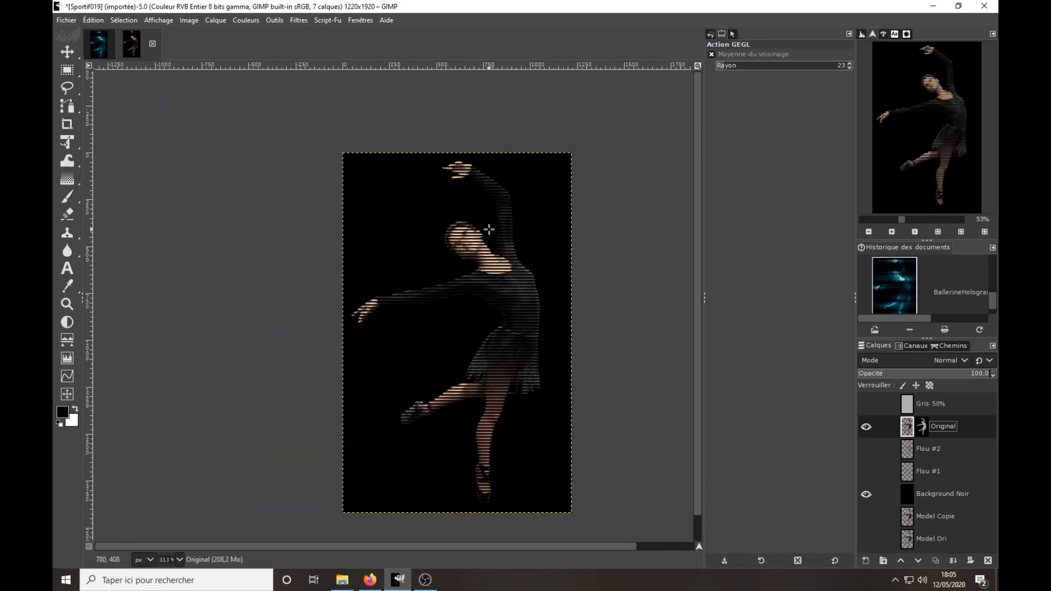
pyautogui.click(915, 232)
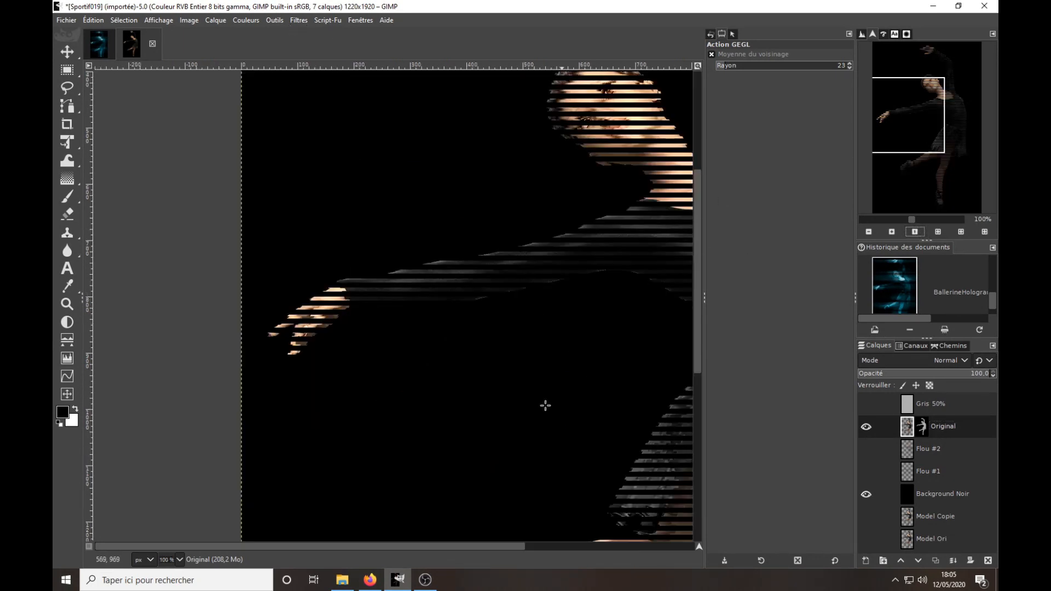
pyautogui.moveTo(429, 550); pyautogui.dragTo(514, 551)
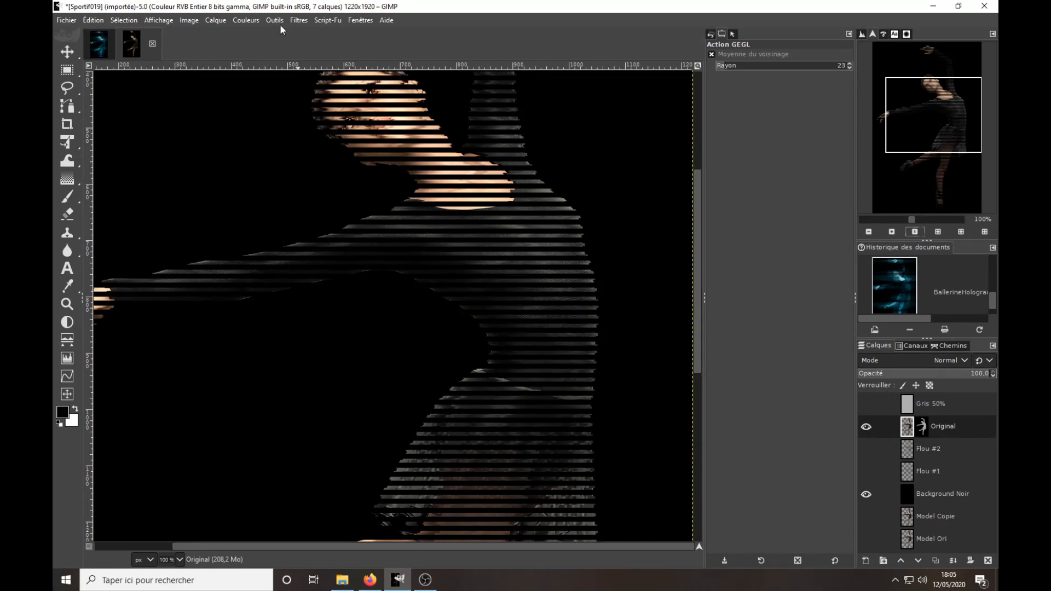
# Reopen the G'MIC-Qt filter and try a second pass of Ripple with the same settings on the Original layer.
pyautogui.click(305, 20)
pyautogui.click(313, 50)
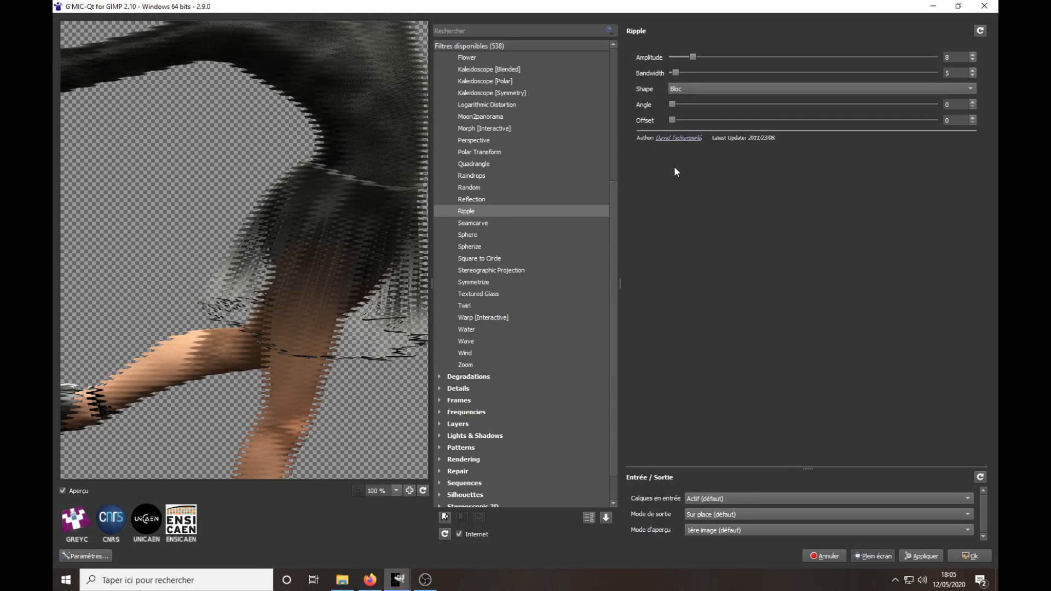
pyautogui.click(970, 556)
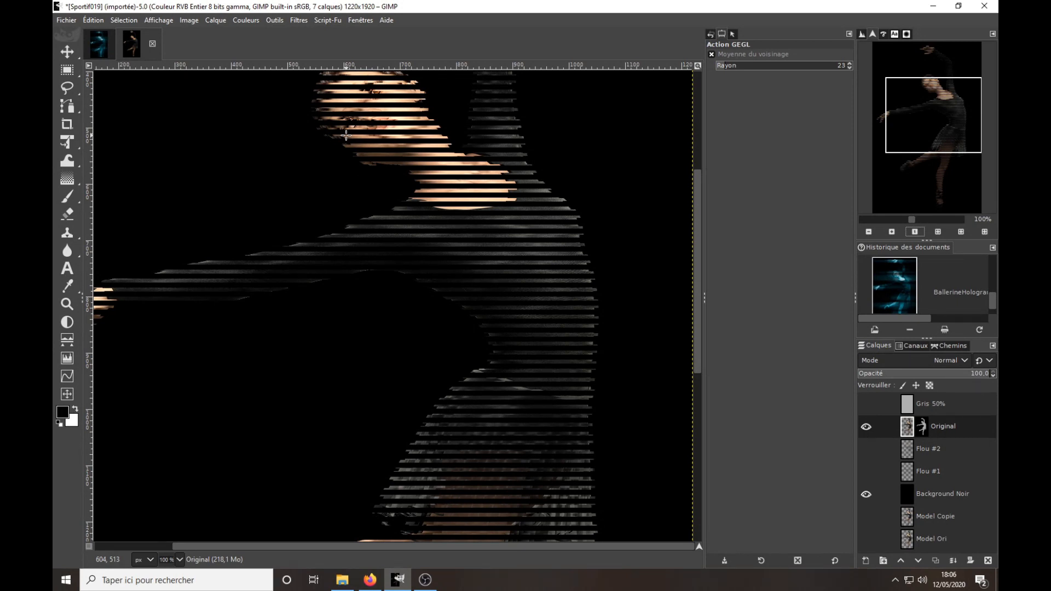
pyautogui.click(300, 20)
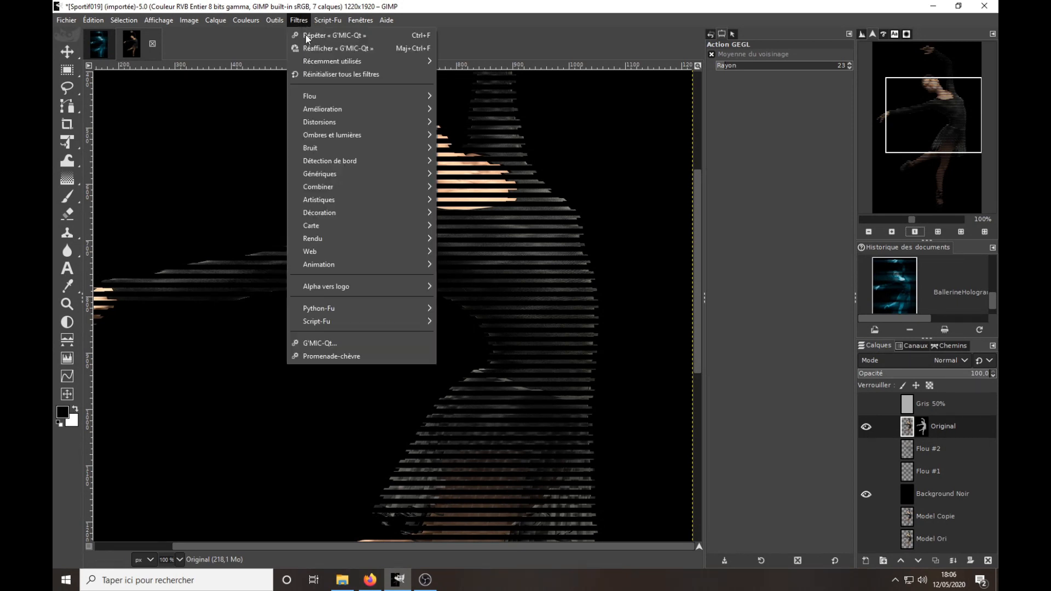
pyautogui.click(412, 8)
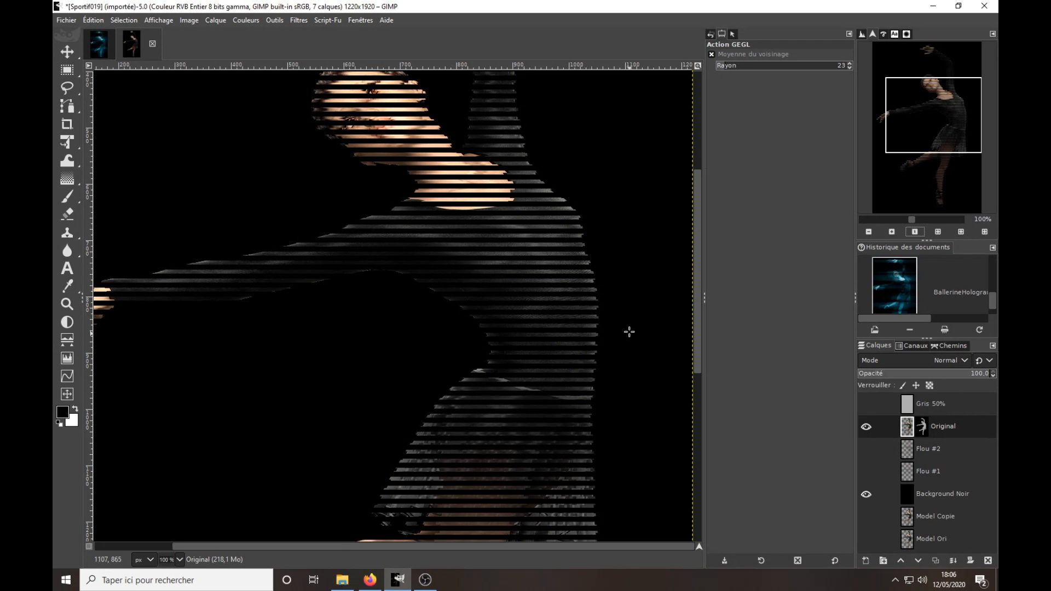
# Repeat the last G'MIC-Qt filter directly on the Original layer and show the Flou #2 and Flou #1 layers.
pyautogui.click(299, 22)
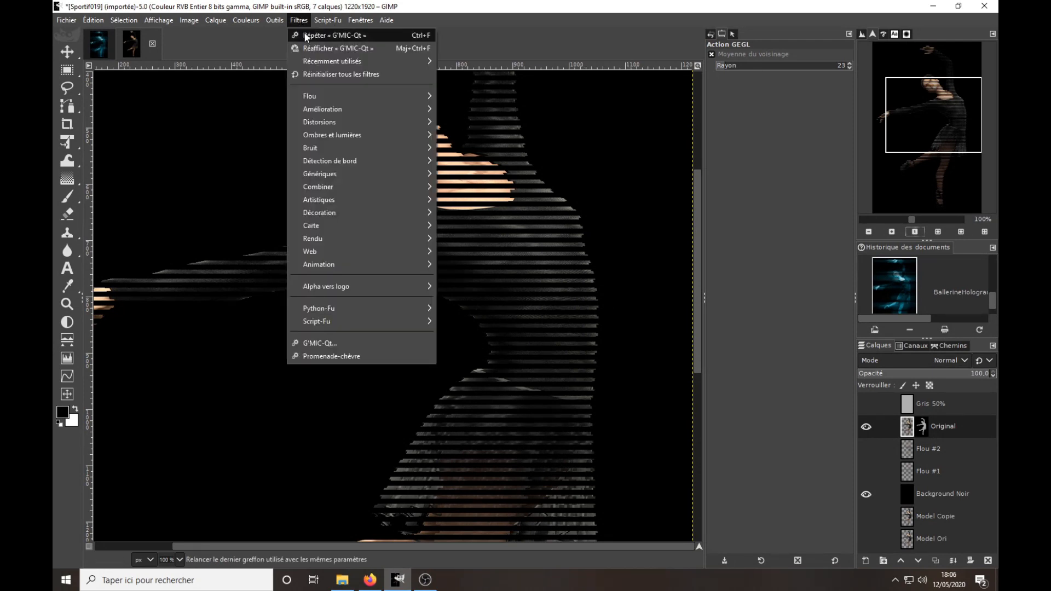
pyautogui.click(304, 35)
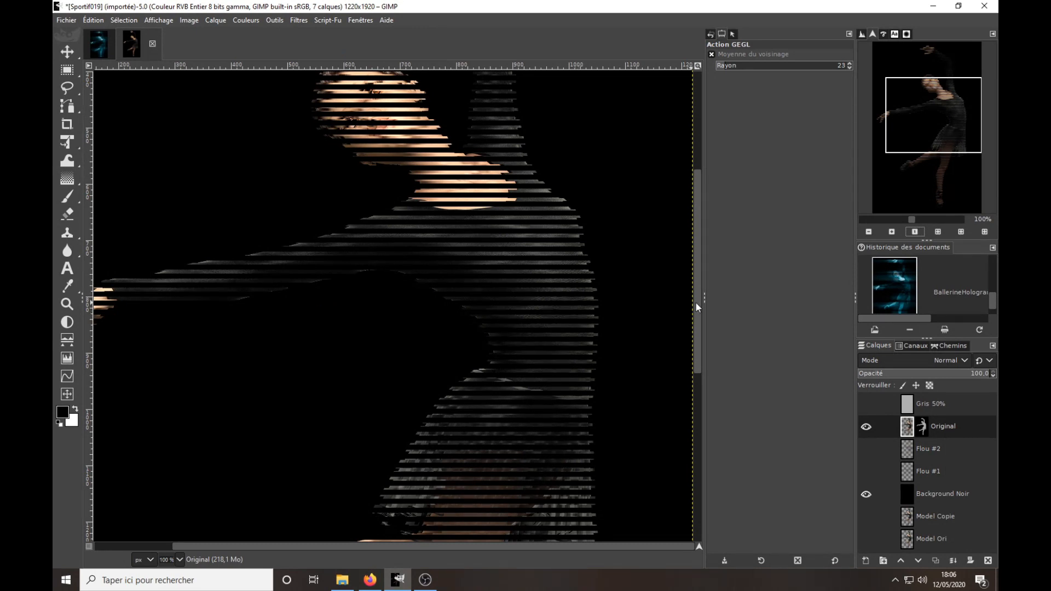
pyautogui.click(865, 448)
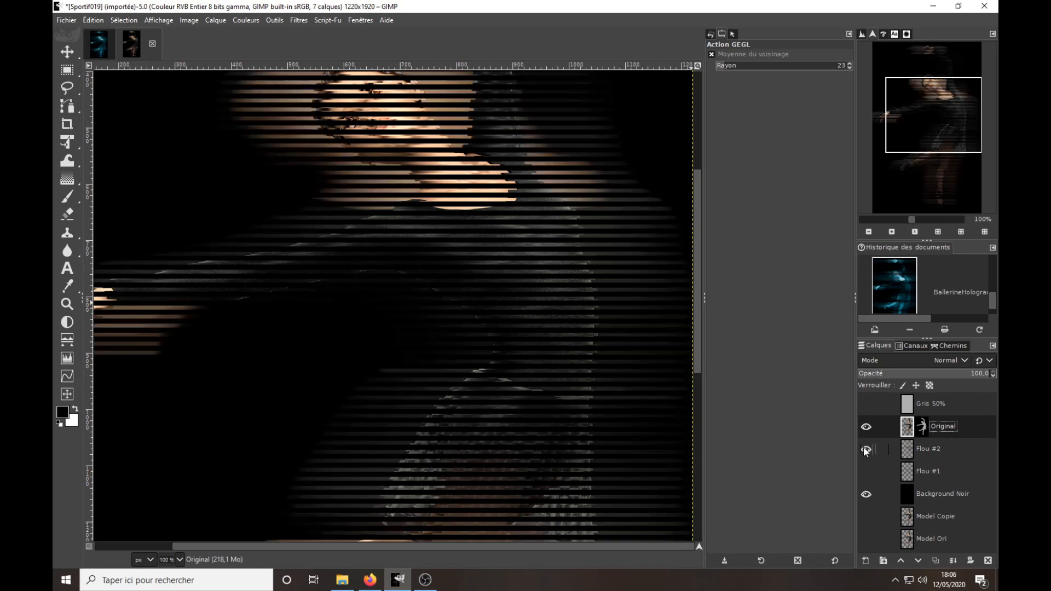
pyautogui.click(865, 471)
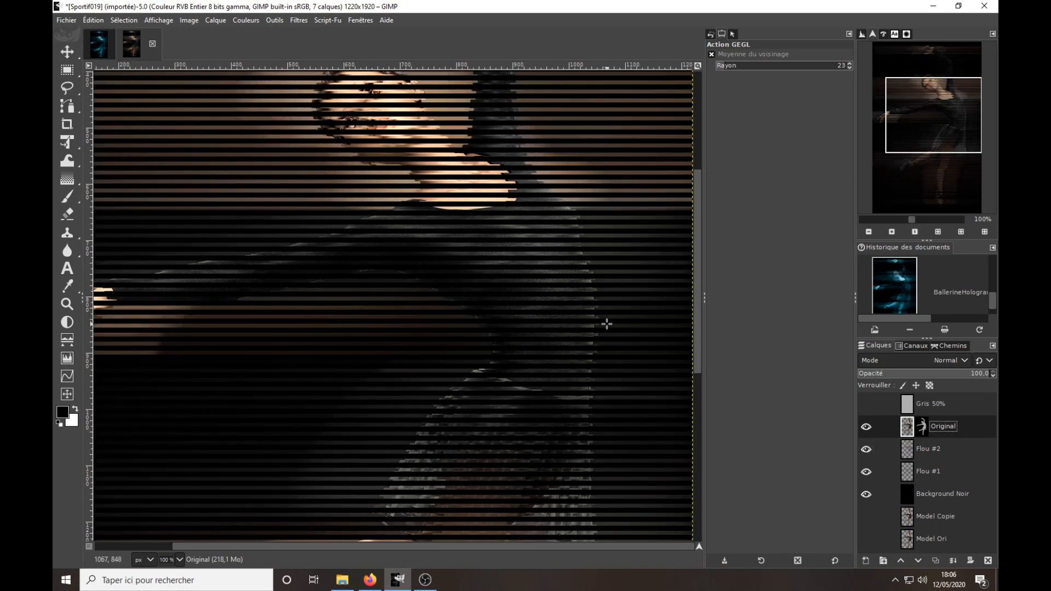
# Examine the combined layers over the whole dancer and compare them with the BallerineHologramme reference image.
pyautogui.scroll(-2, 605, 323)
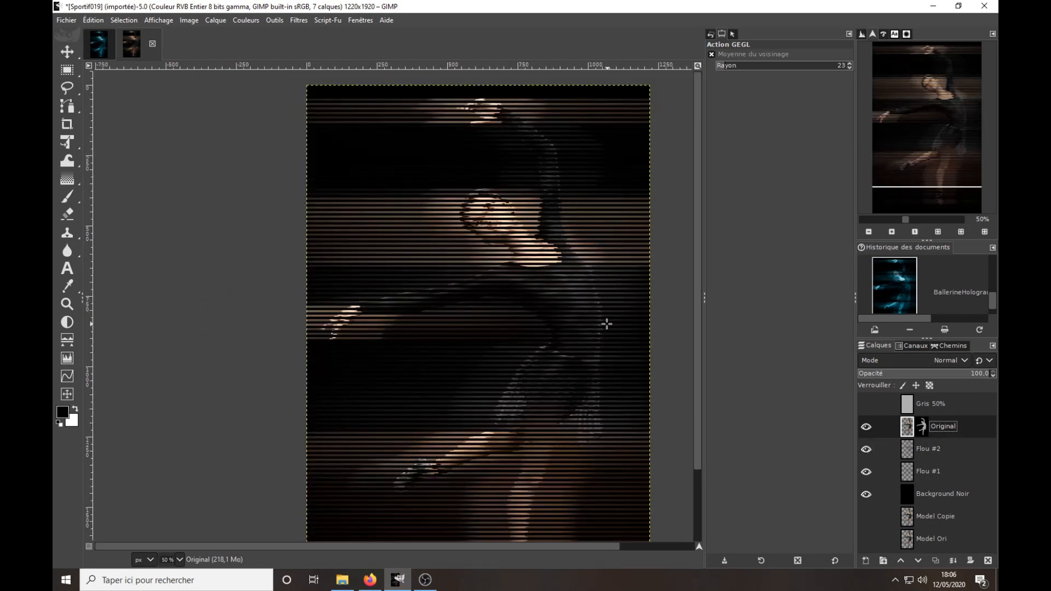
pyautogui.scroll(-1, 606, 324)
pyautogui.scroll(1, 606, 324)
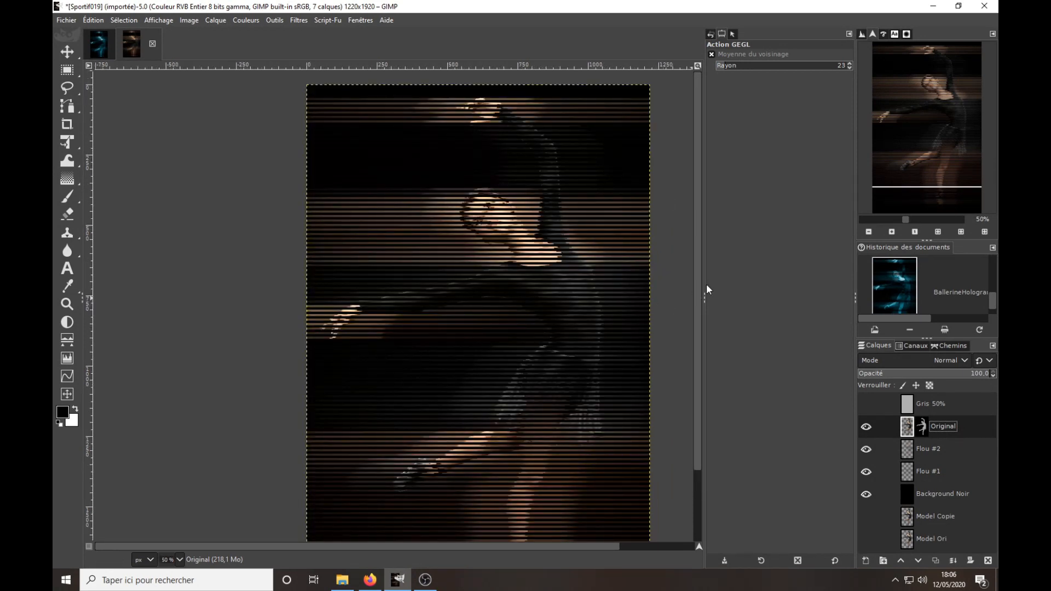
pyautogui.moveTo(697, 286); pyautogui.dragTo(695, 335)
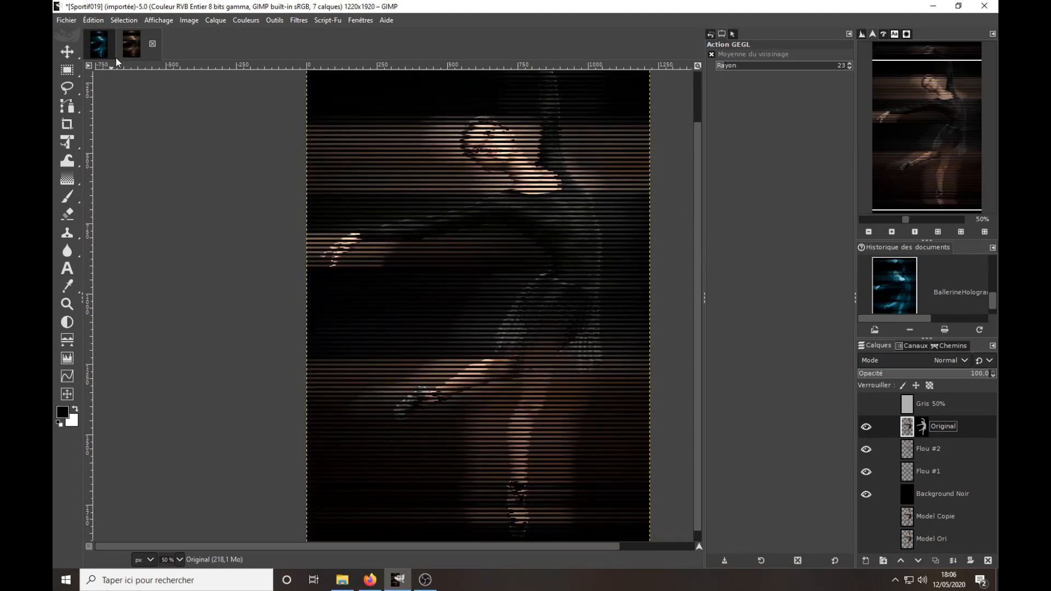
pyautogui.click(100, 45)
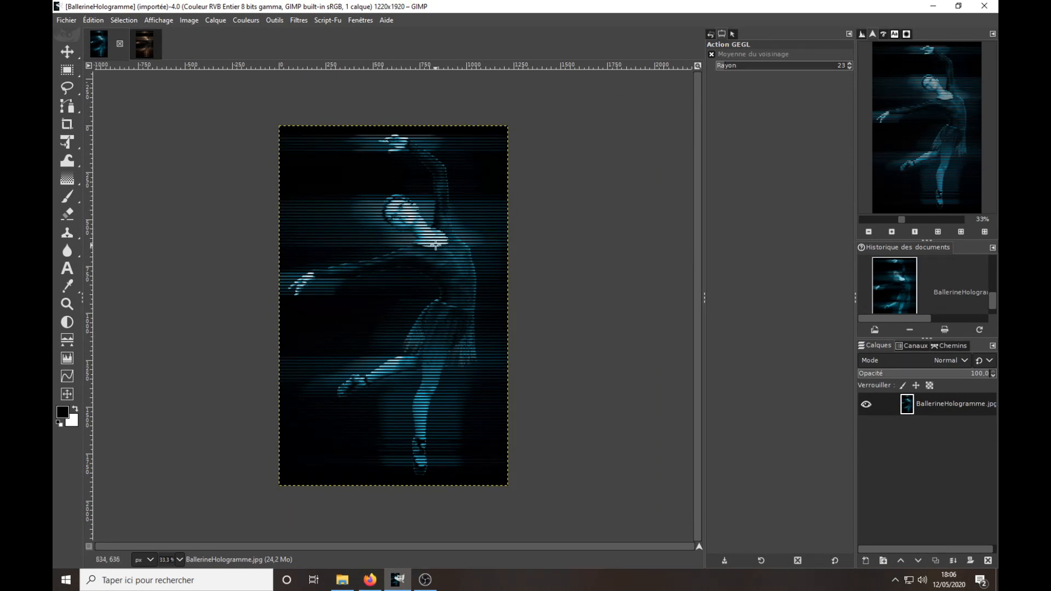
pyautogui.click(144, 44)
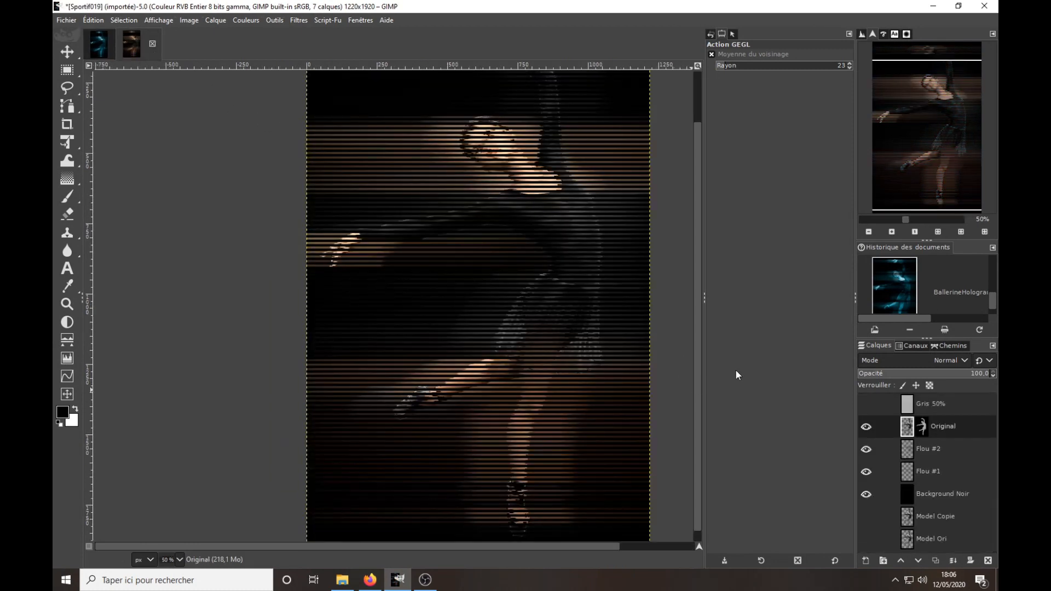
# Colorize the Original layer with hue 0.5200, saturation 0.8006 and lightness 0.
pyautogui.click(244, 20)
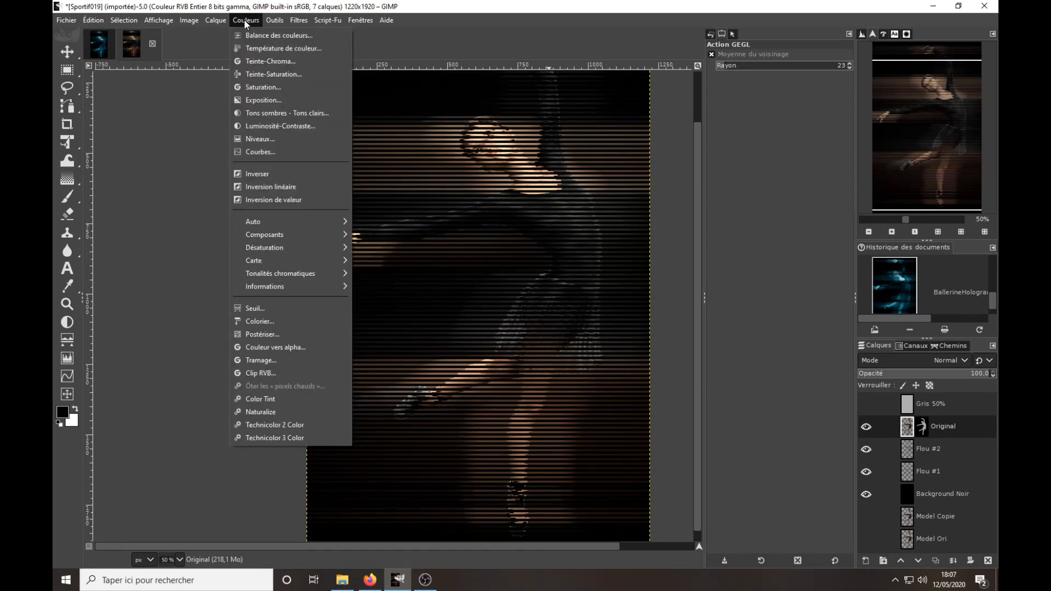
pyautogui.click(274, 322)
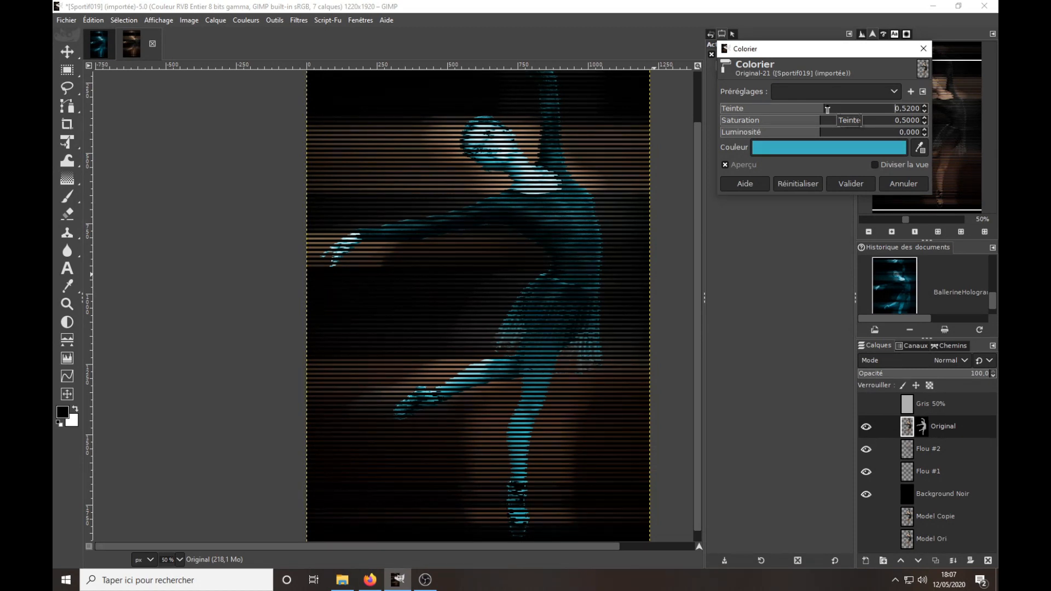
pyautogui.scroll(4, 827, 109)
pyautogui.scroll(-1, 827, 109)
pyautogui.click(823, 123)
pyautogui.moveTo(823, 122); pyautogui.dragTo(880, 120)
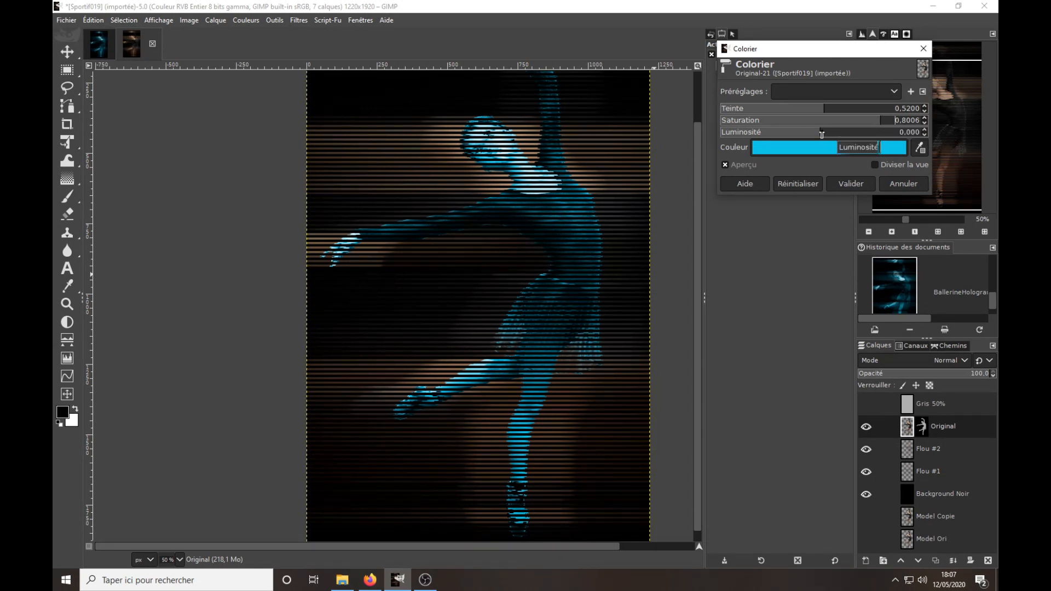
pyautogui.moveTo(823, 132)
pyautogui.mouseDown()
pyautogui.moveTo(849, 132)
pyautogui.moveTo(820, 132)
pyautogui.mouseUp()
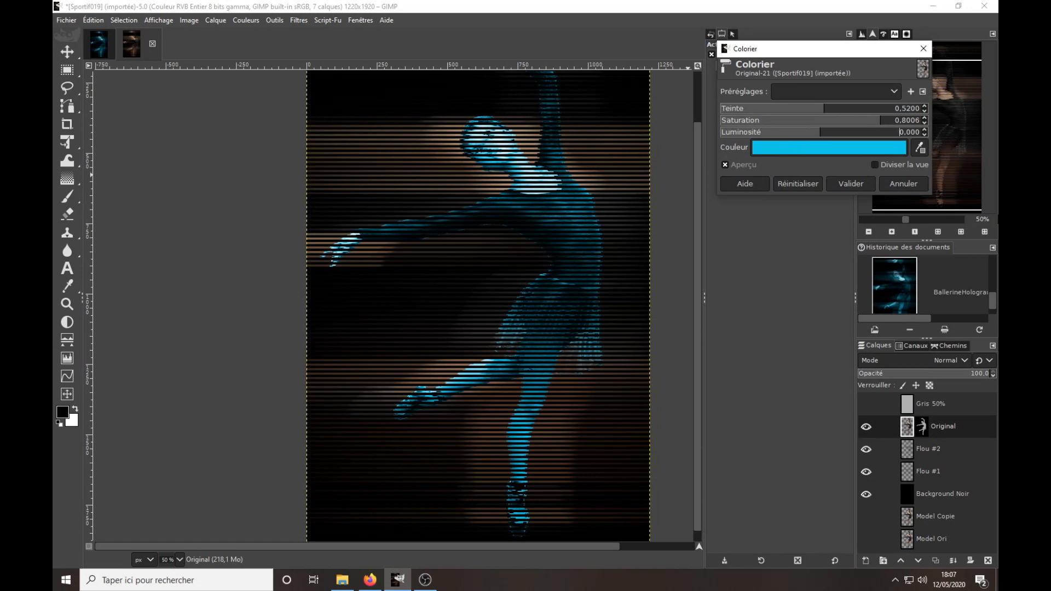
pyautogui.click(863, 183)
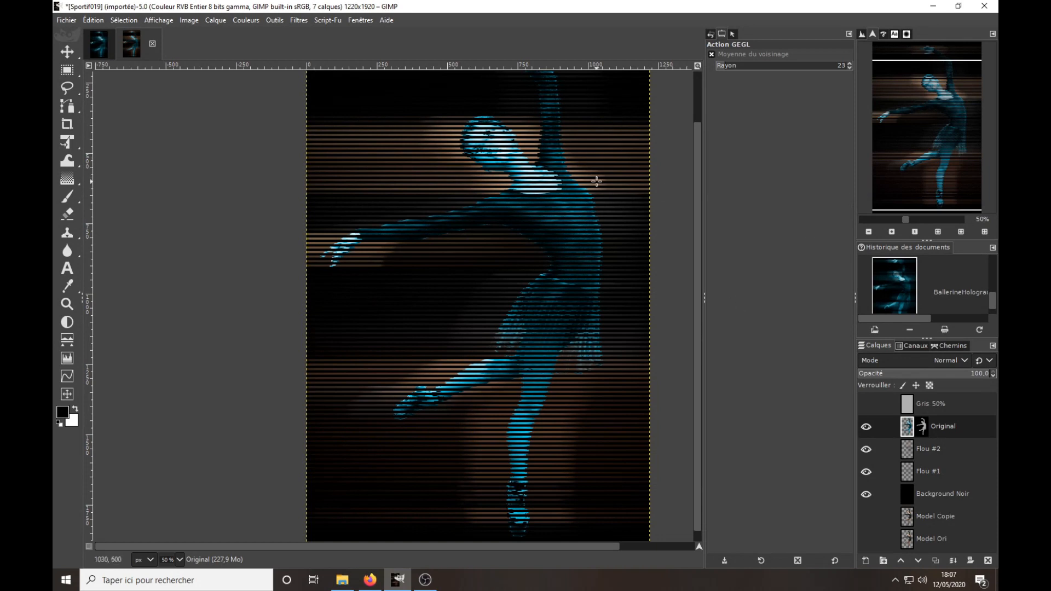
# Repeat the Colorize filter with the same settings on the Flou #2 and Flou #1 layers, ending with Background Noir selected.
pyautogui.click(927, 448)
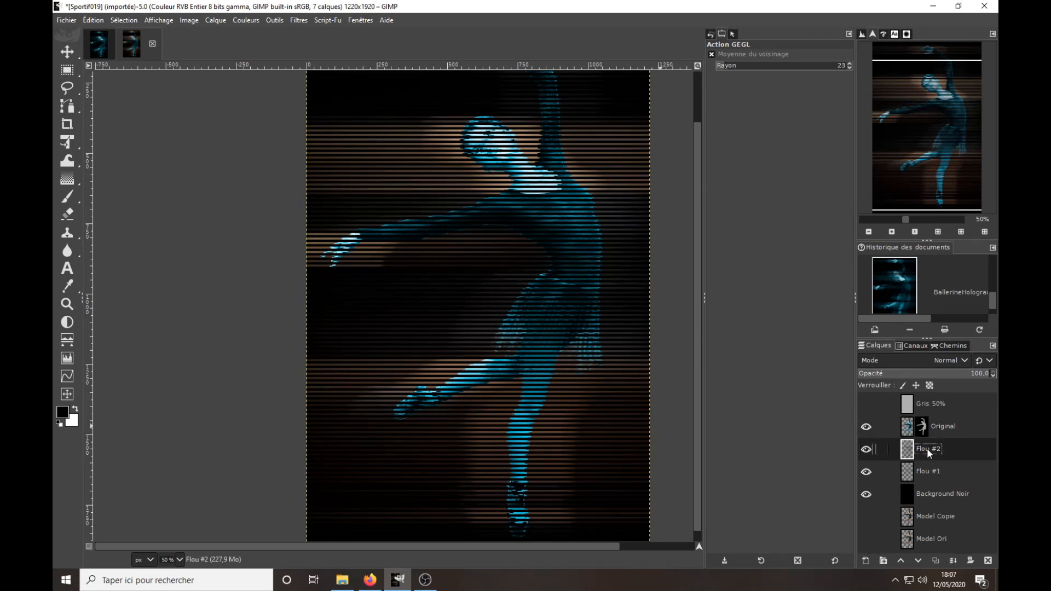
pyautogui.click(298, 20)
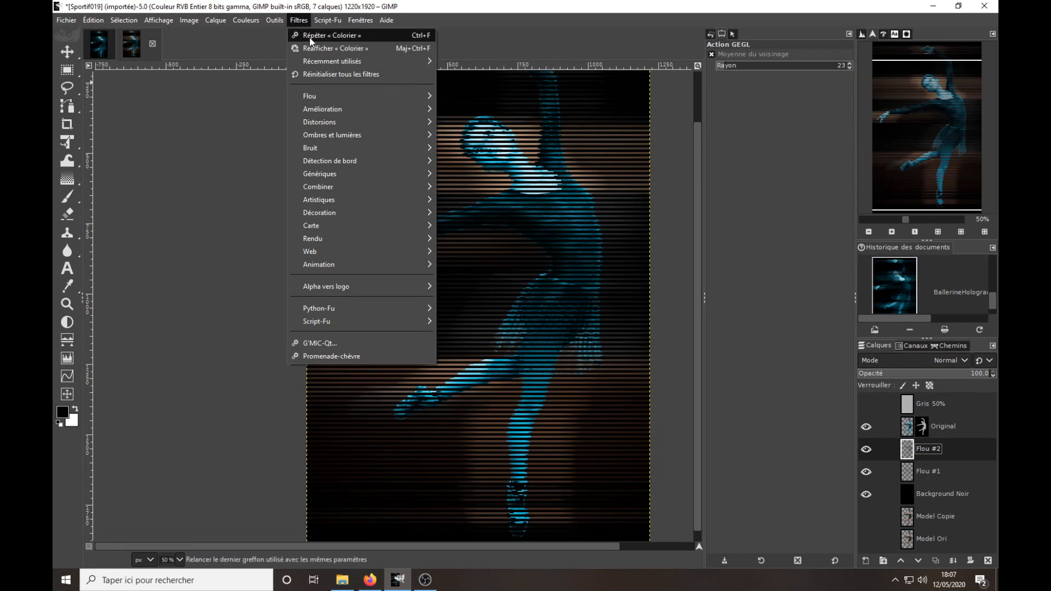
pyautogui.click(310, 36)
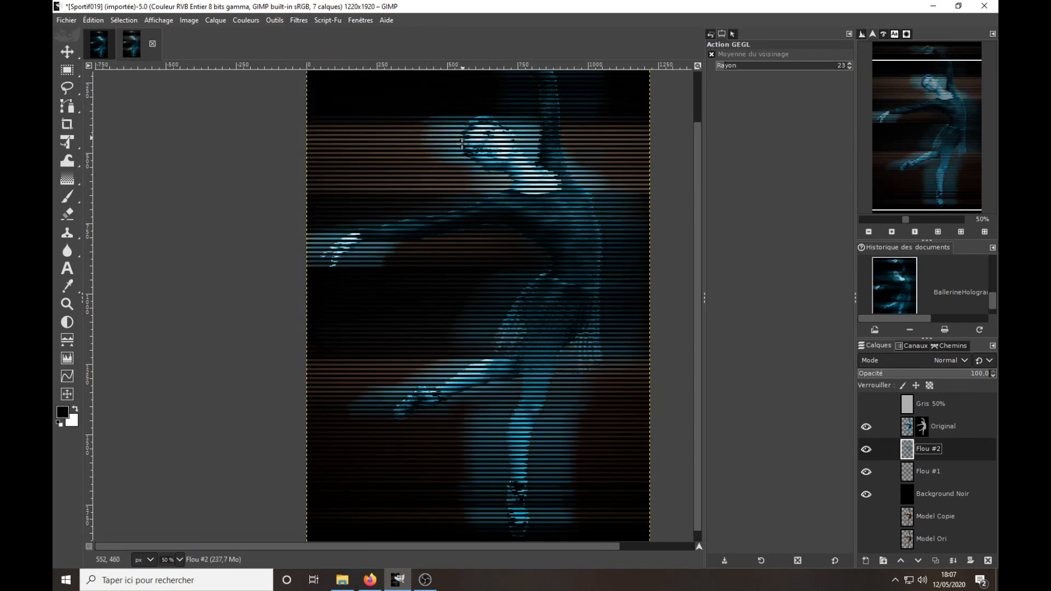
pyautogui.click(937, 472)
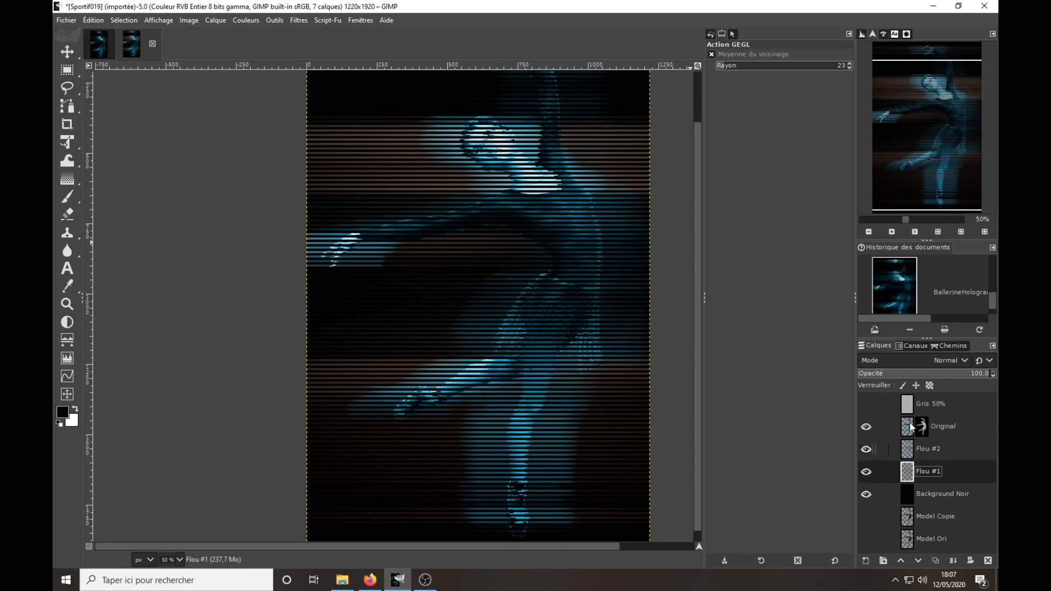
pyautogui.click(295, 21)
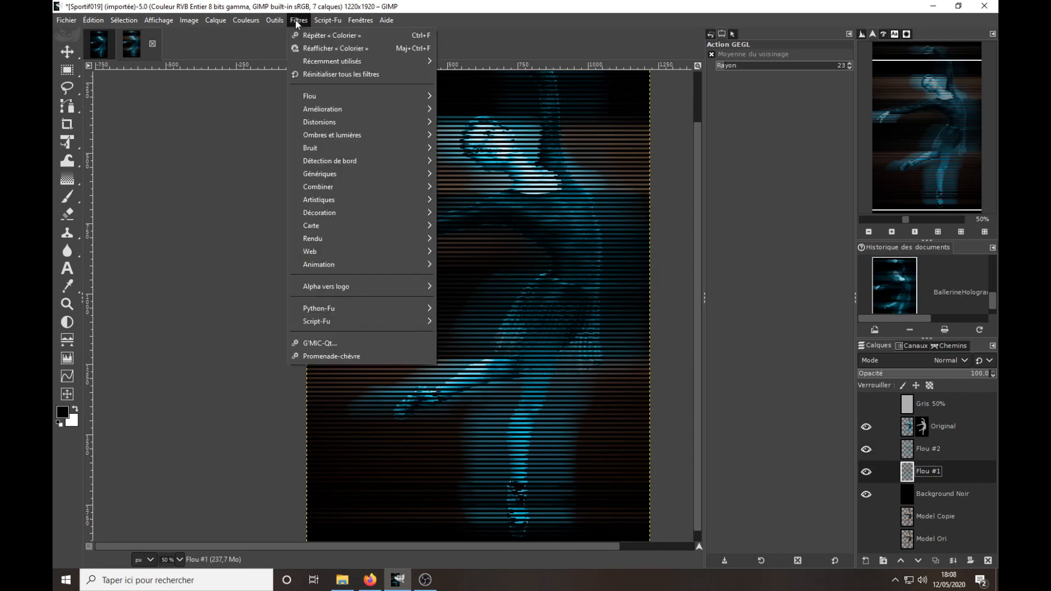
pyautogui.click(305, 36)
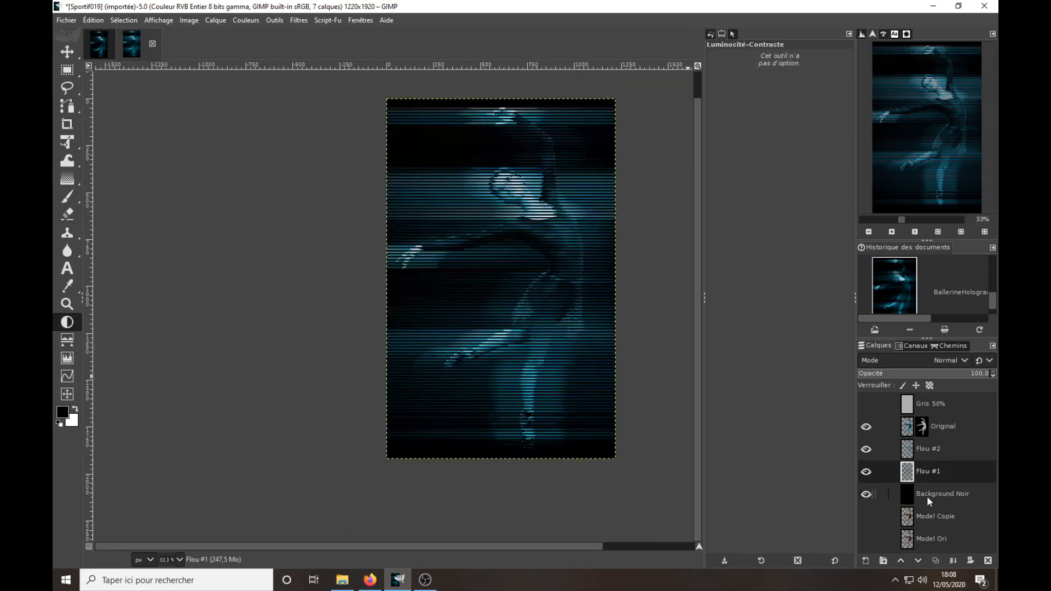
pyautogui.click(933, 495)
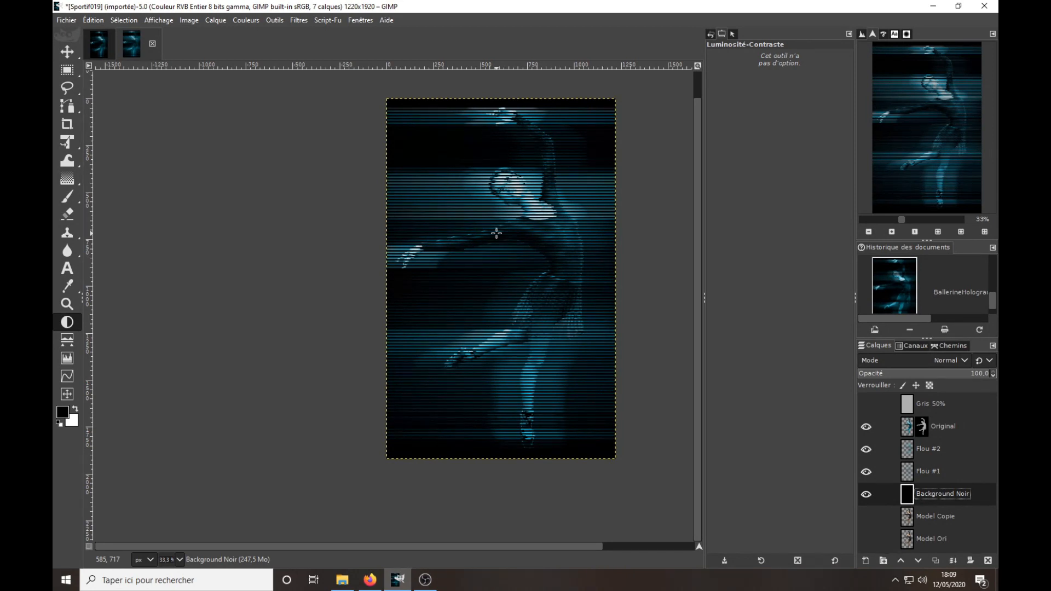
# Switch to Firefox and look through the transparent image results for "dancer 3d model free".
pyautogui.click(370, 580)
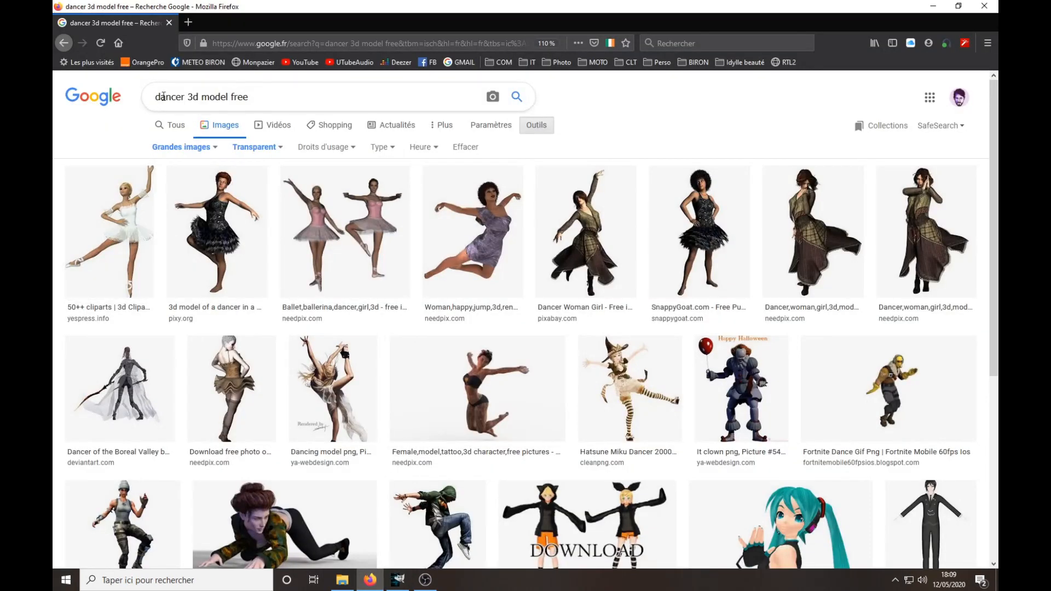
pyautogui.moveTo(258, 96); pyautogui.dragTo(138, 90)
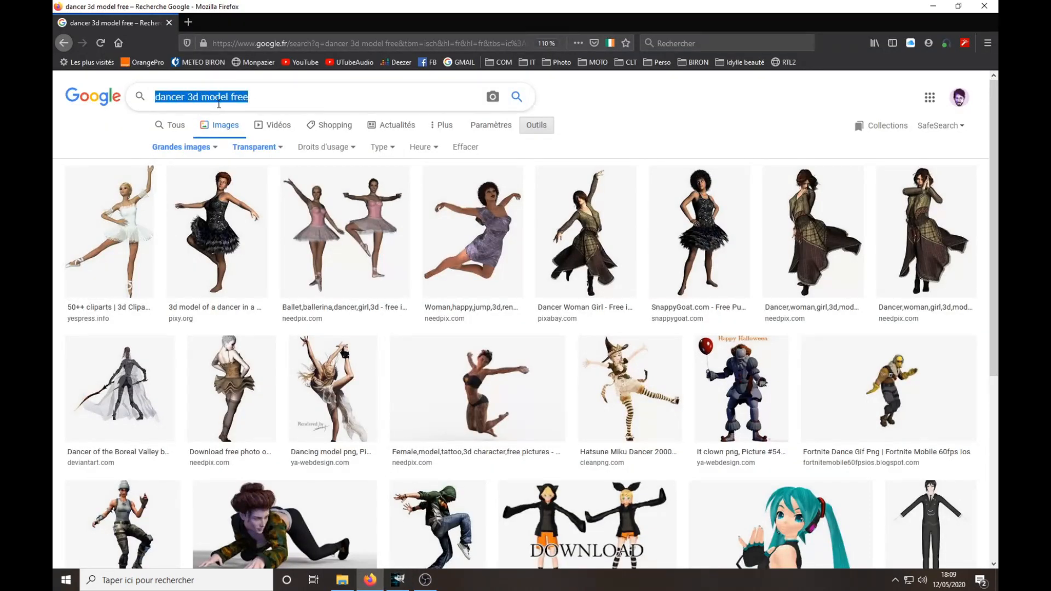
pyautogui.scroll(-4, 481, 339)
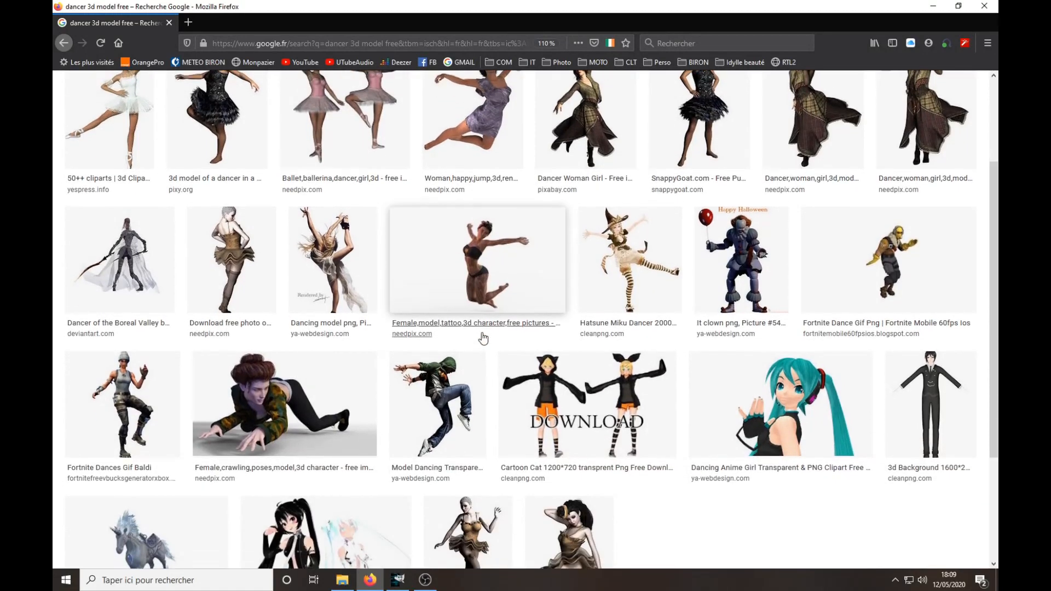
pyautogui.scroll(4, 481, 340)
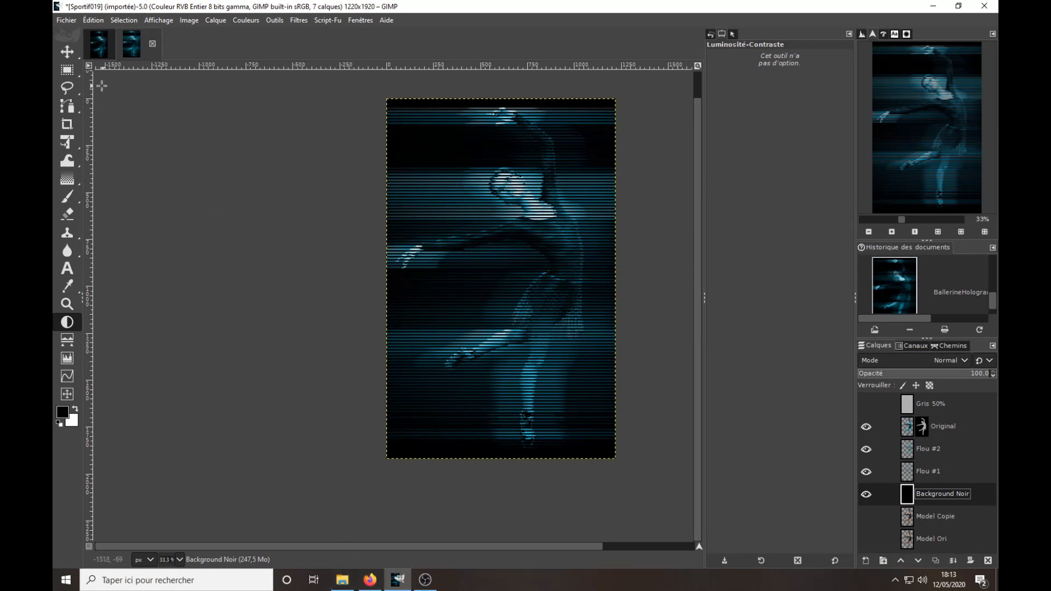
# Return to GIMP, open adult&Ballerine.xcf from the Tuto Effet Hologram folder and look through its layer stack.
pyautogui.click(76, 20)
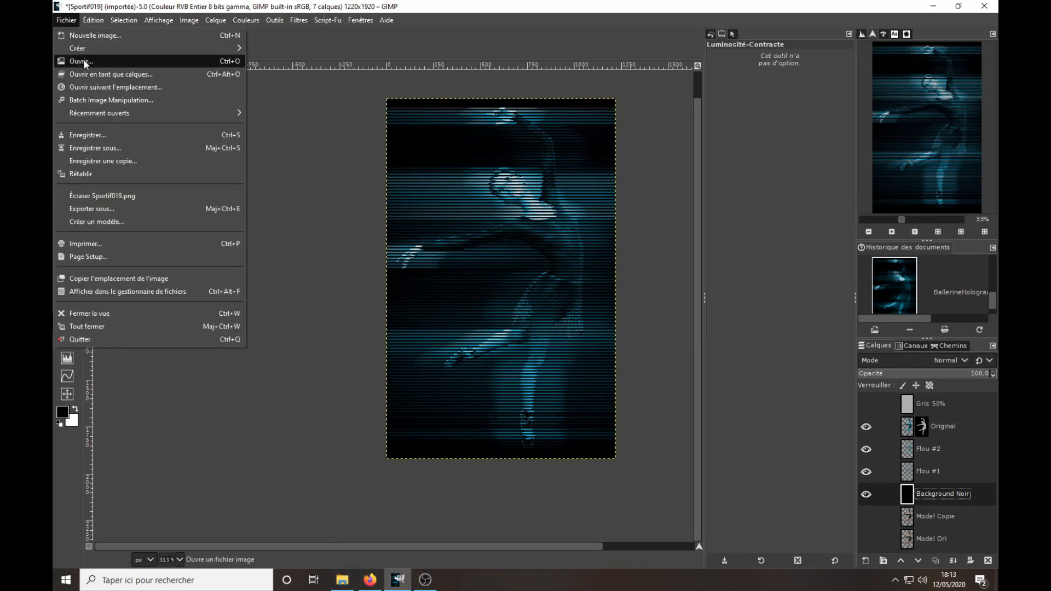
pyautogui.click(83, 60)
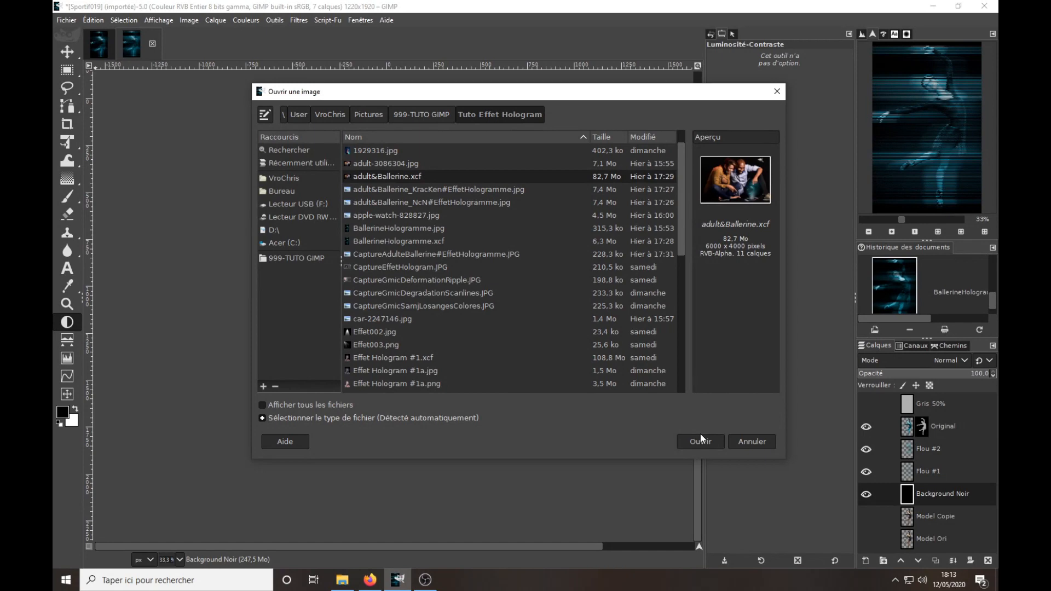
pyautogui.click(701, 438)
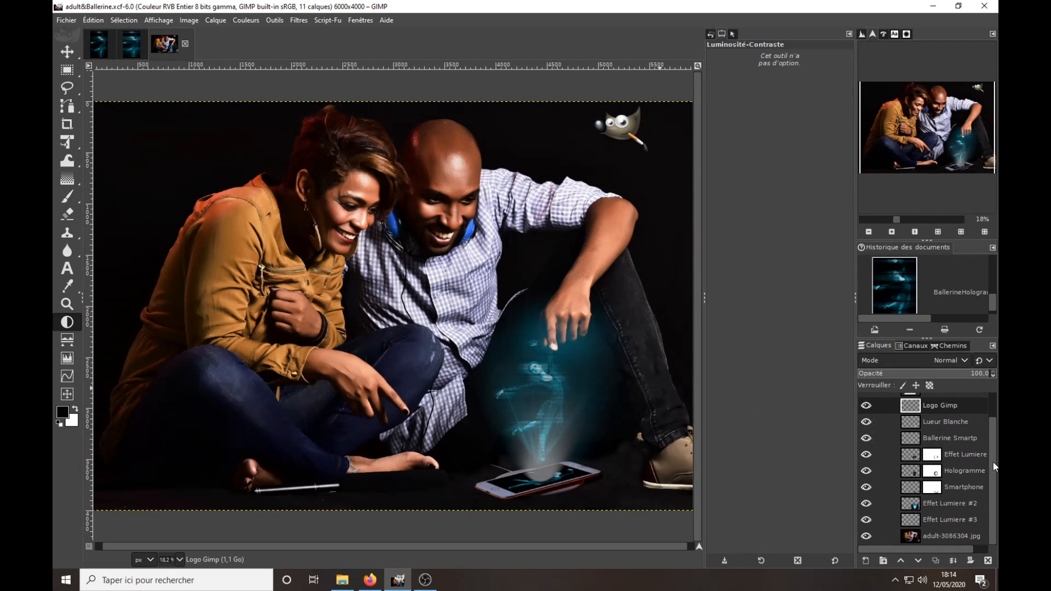
pyautogui.scroll(2, 993, 461)
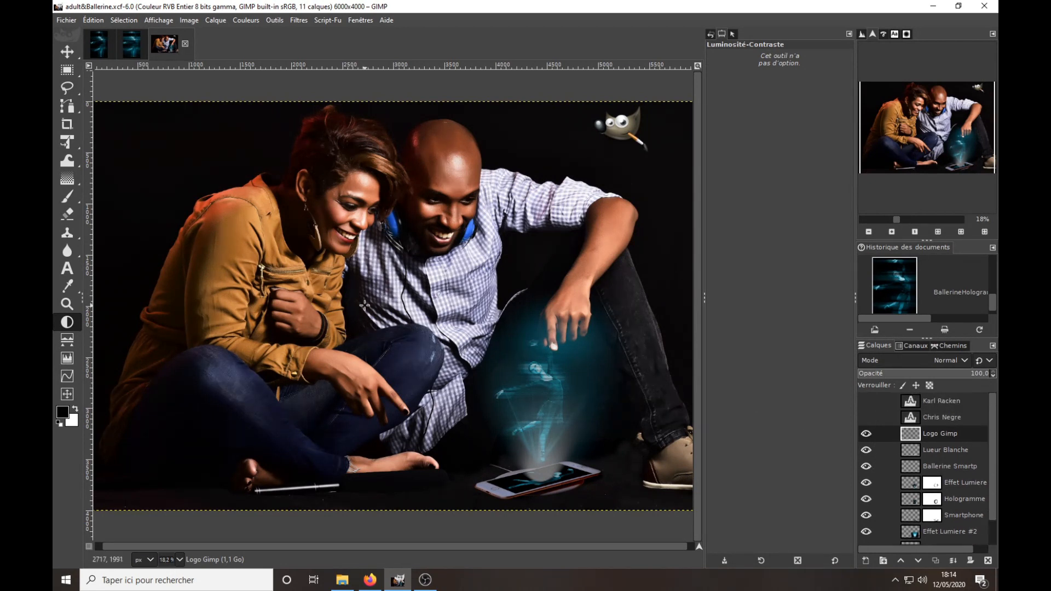